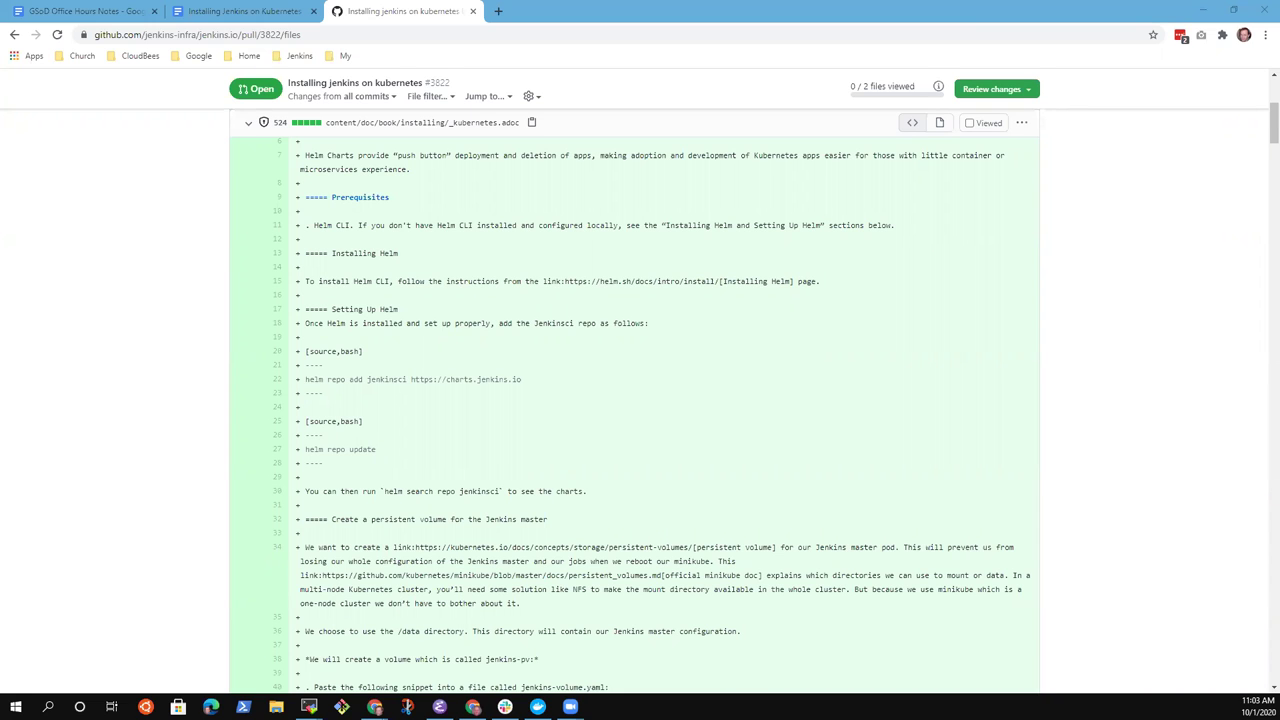
pyautogui.click(76, 12)
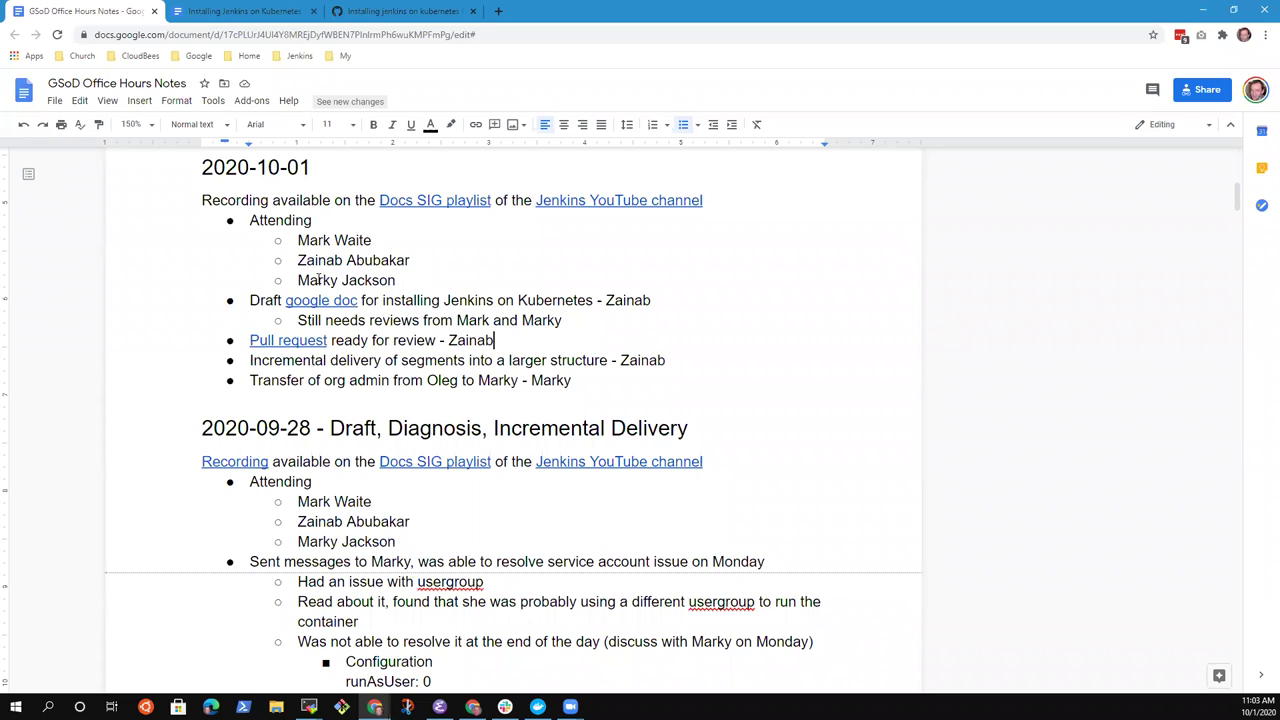
pyautogui.click(284, 221)
pyautogui.doubleClick(284, 221)
pyautogui.press('Down')
pyautogui.press('Down')
pyautogui.hotkey('shift', 'End')
pyautogui.press('Down')
pyautogui.press('Home')
pyautogui.hotkey('shift', 'End')
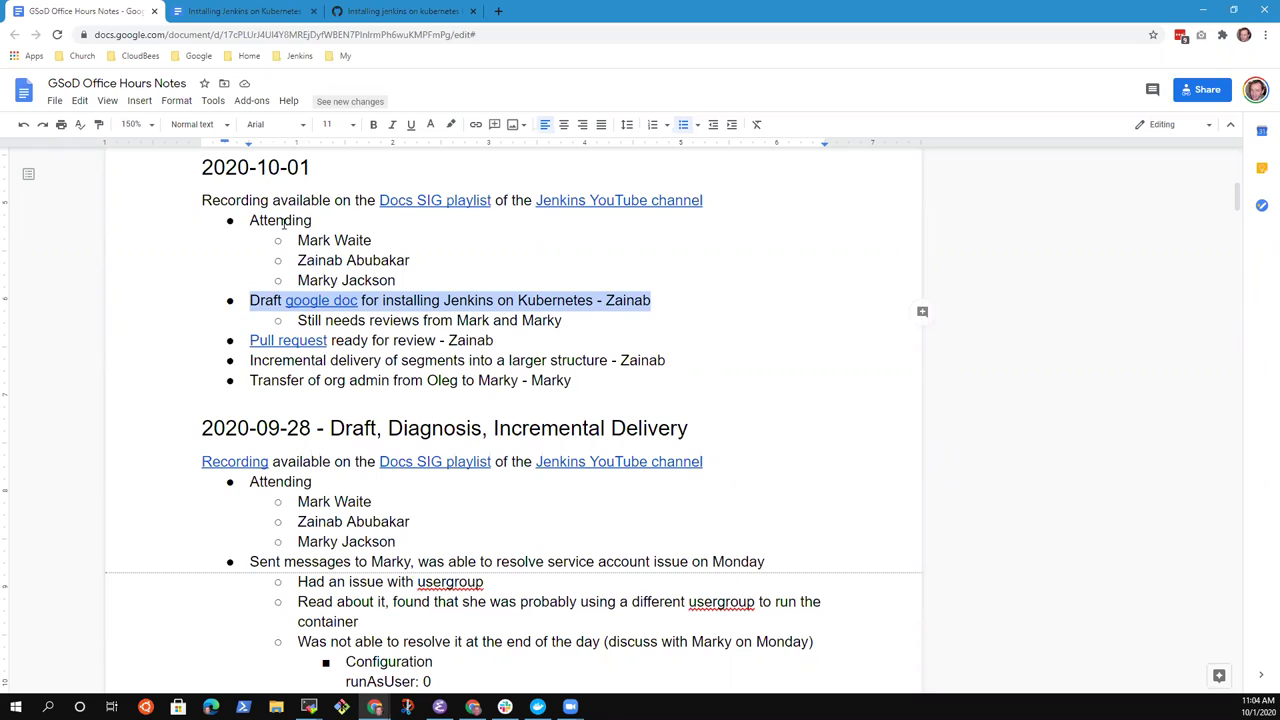
pyautogui.press('Down')
pyautogui.press('Down')
pyautogui.press('Home')
pyautogui.hotkey('shift', 'End')
pyautogui.press('Down')
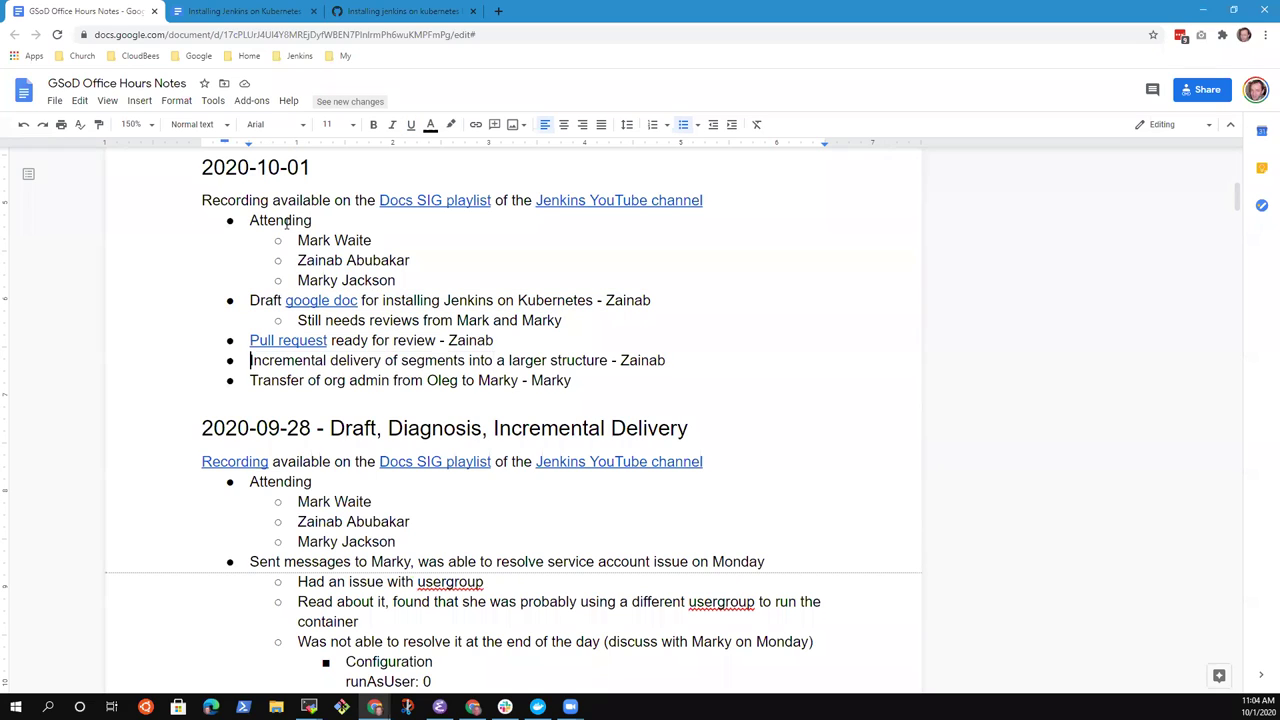
pyautogui.hotkey('shift', 'End')
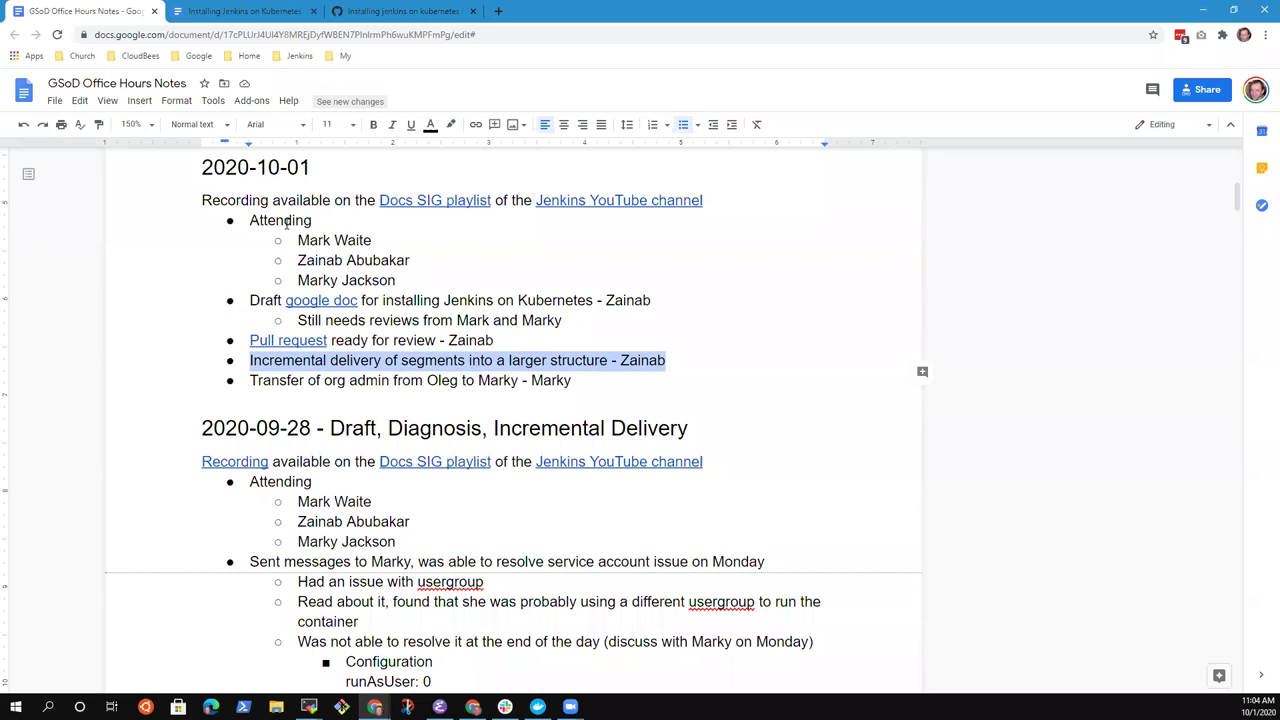
pyautogui.press('Down')
pyautogui.press('Home')
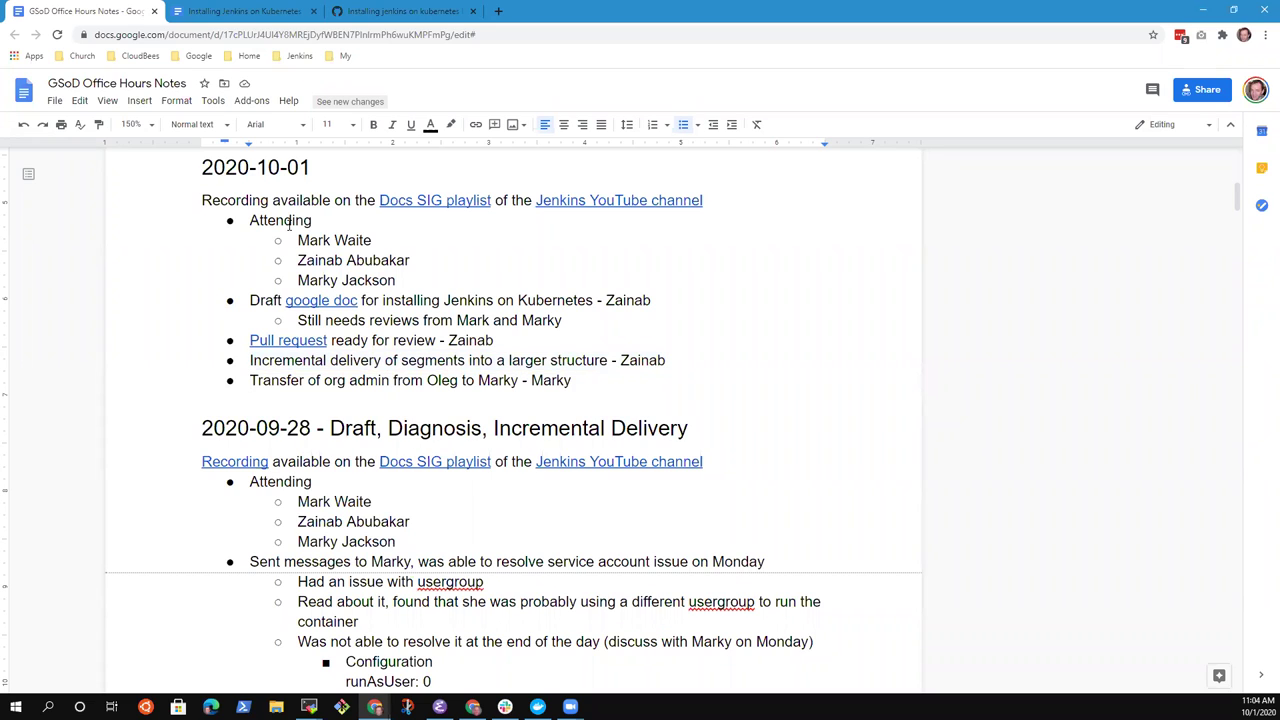
pyautogui.hotkey('shift', 'End')
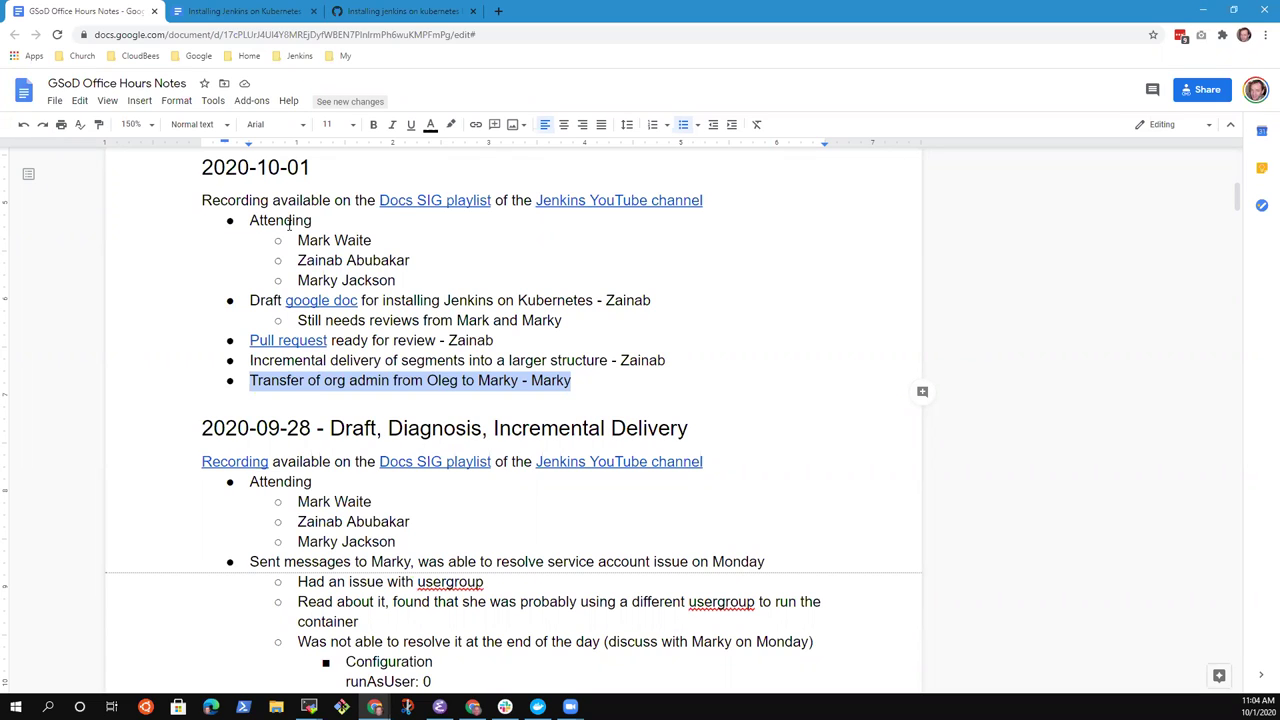
pyautogui.press('End')
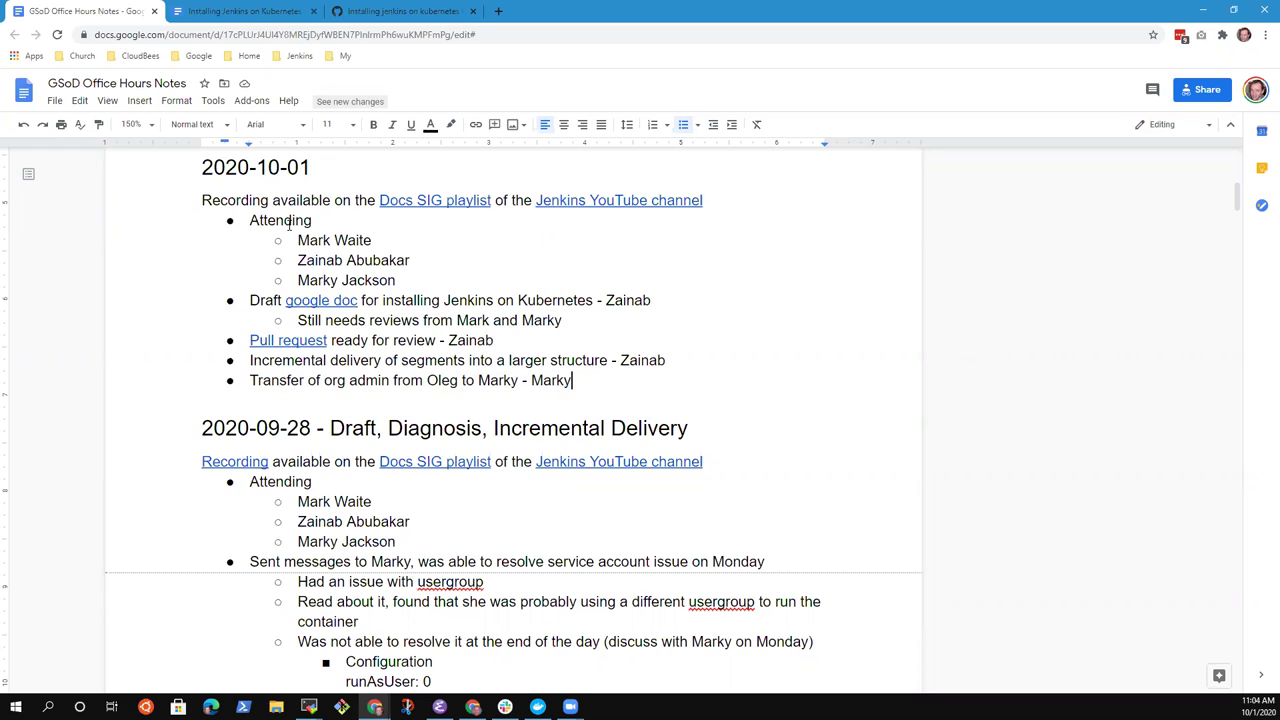
pyautogui.press('Up')
pyautogui.press('Home')
pyautogui.press('Up')
pyautogui.press('Up')
pyautogui.press('Up')
pyautogui.hotkey('shift', 'End')
pyautogui.press('Home')
pyautogui.moveTo(383, 304); pyautogui.dragTo(494, 304)
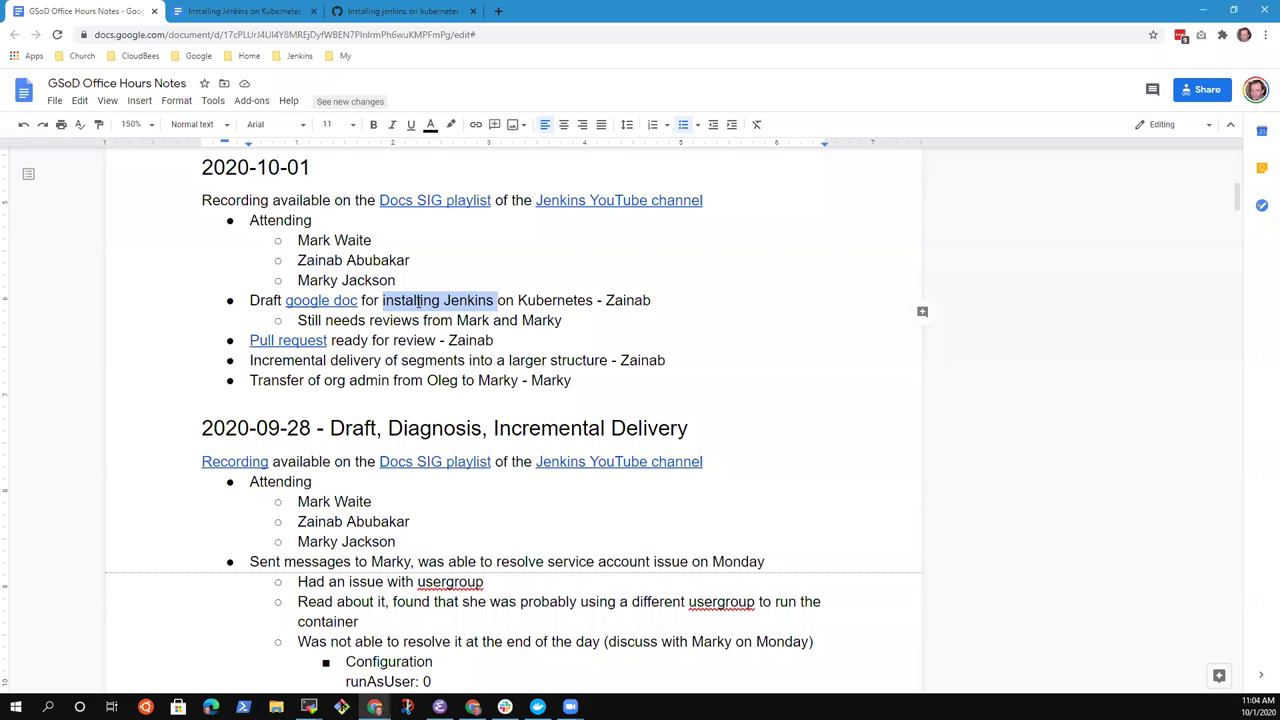
# Open the Installing Jenkins on Kubernetes draft and zoom the view to 150%
pyautogui.click(266, 12)
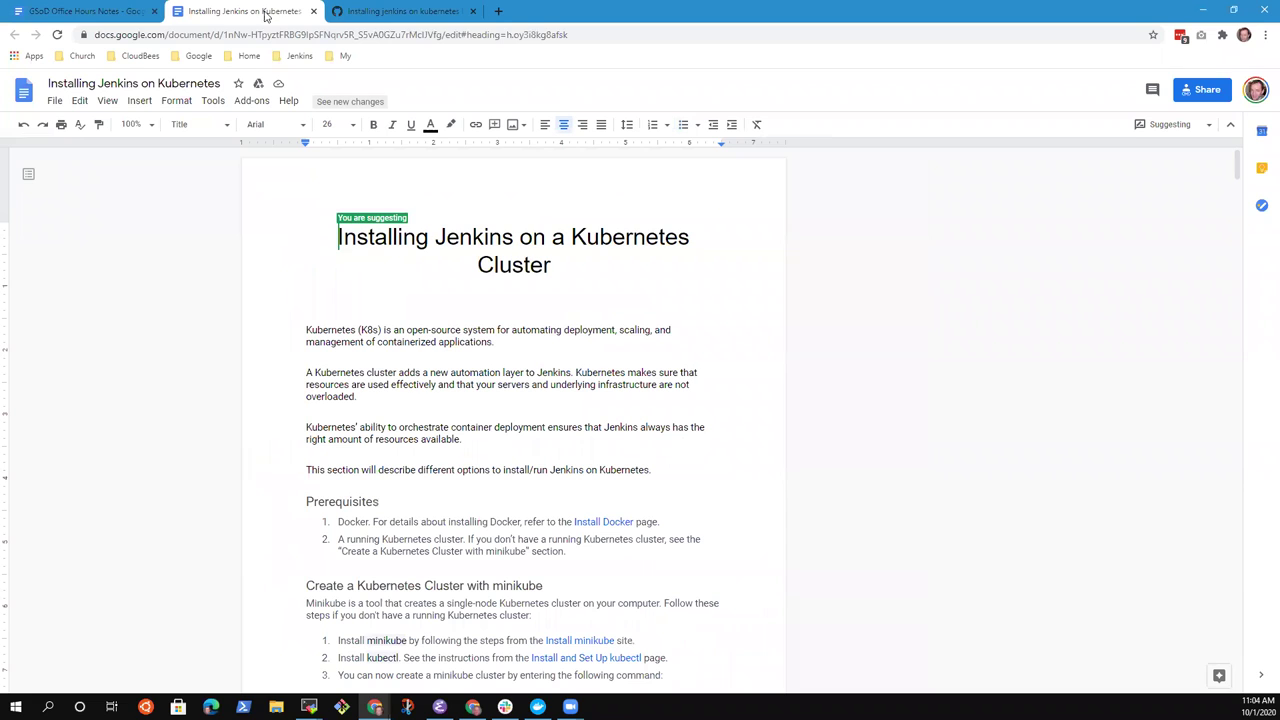
pyautogui.click(145, 124)
pyautogui.click(137, 289)
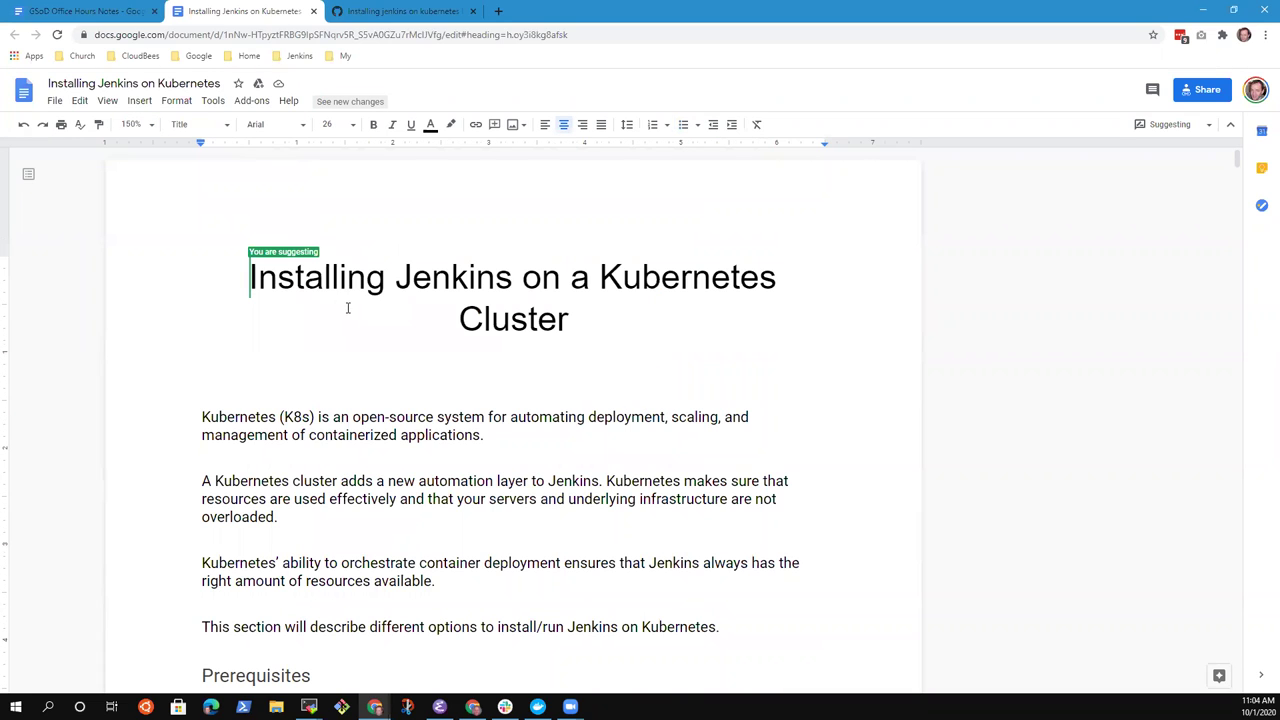
# Read down the draft to the jenkins-sa.yaml ServiceAccount and ClusterRole snippet
pyautogui.scroll(-10, 398, 337)
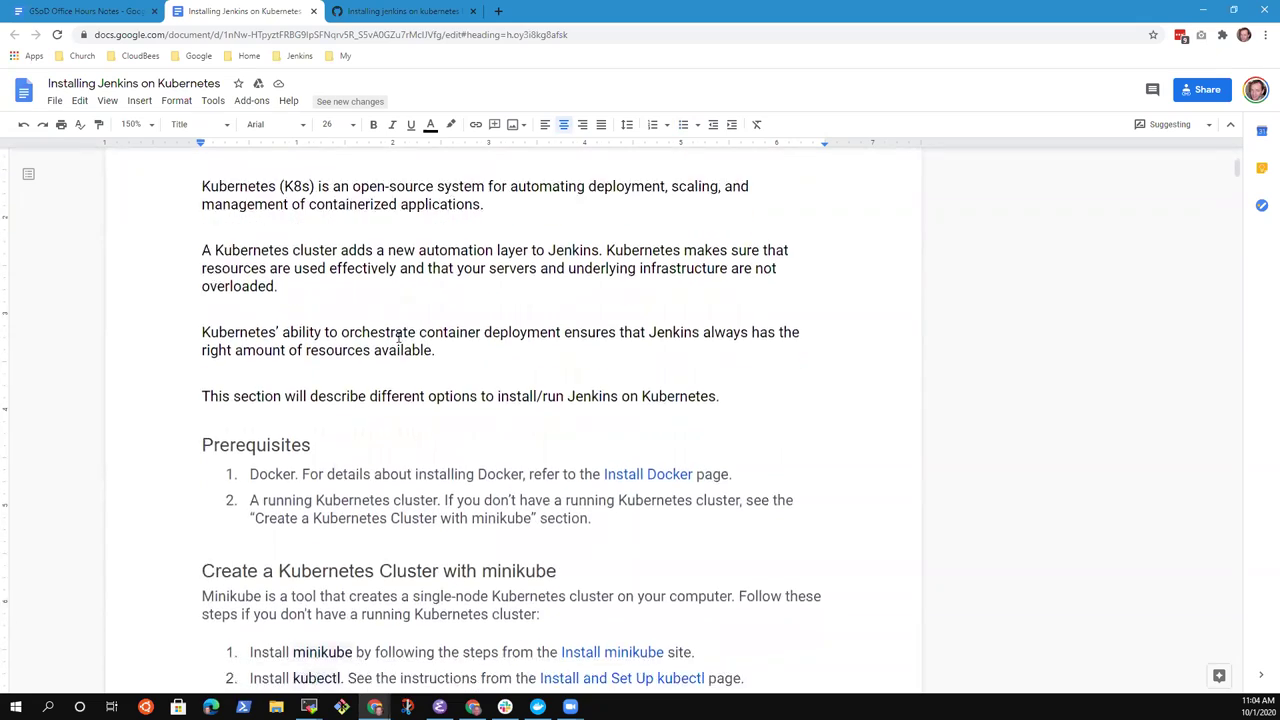
pyautogui.scroll(-8, 406, 330)
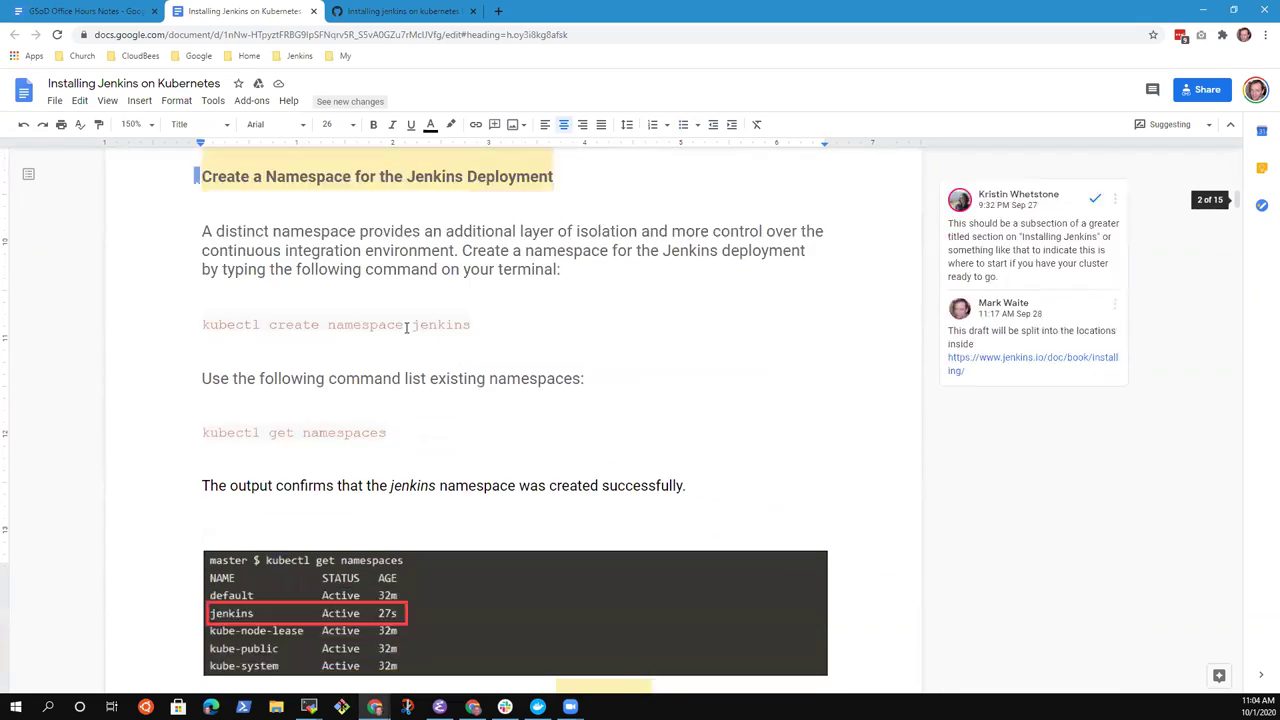
pyautogui.scroll(-4, 406, 332)
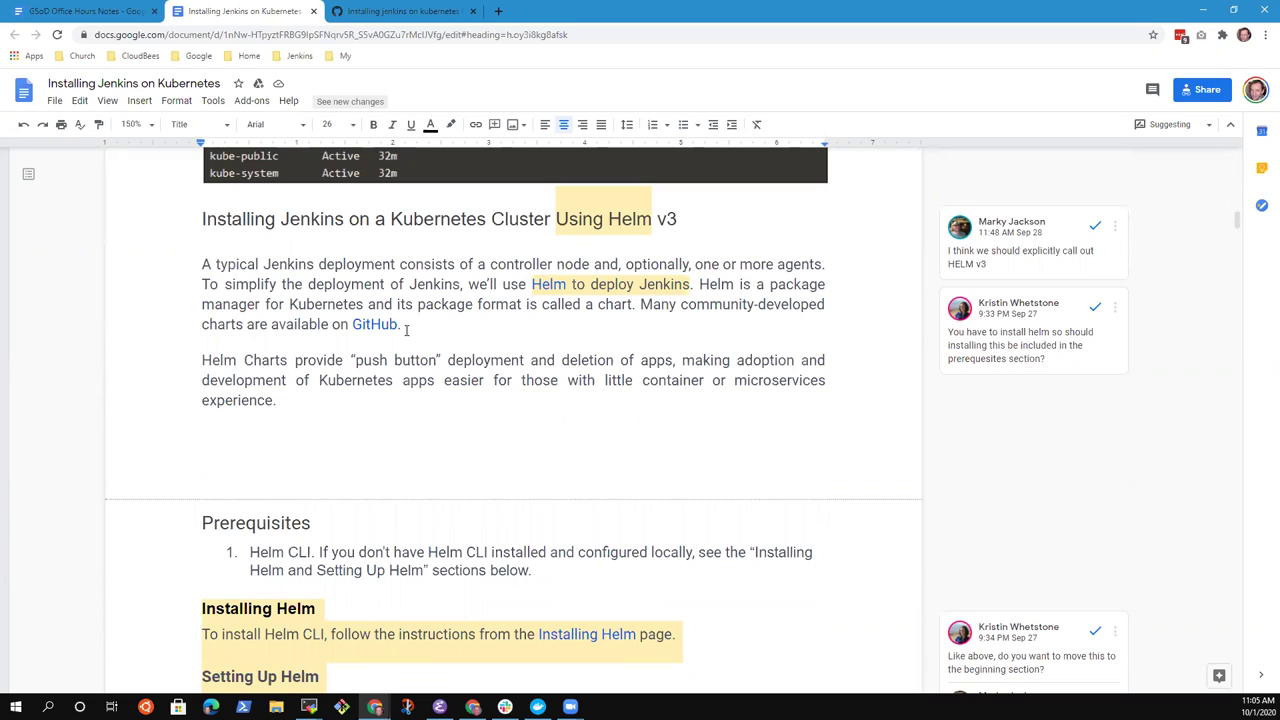
pyautogui.scroll(-3, 526, 465)
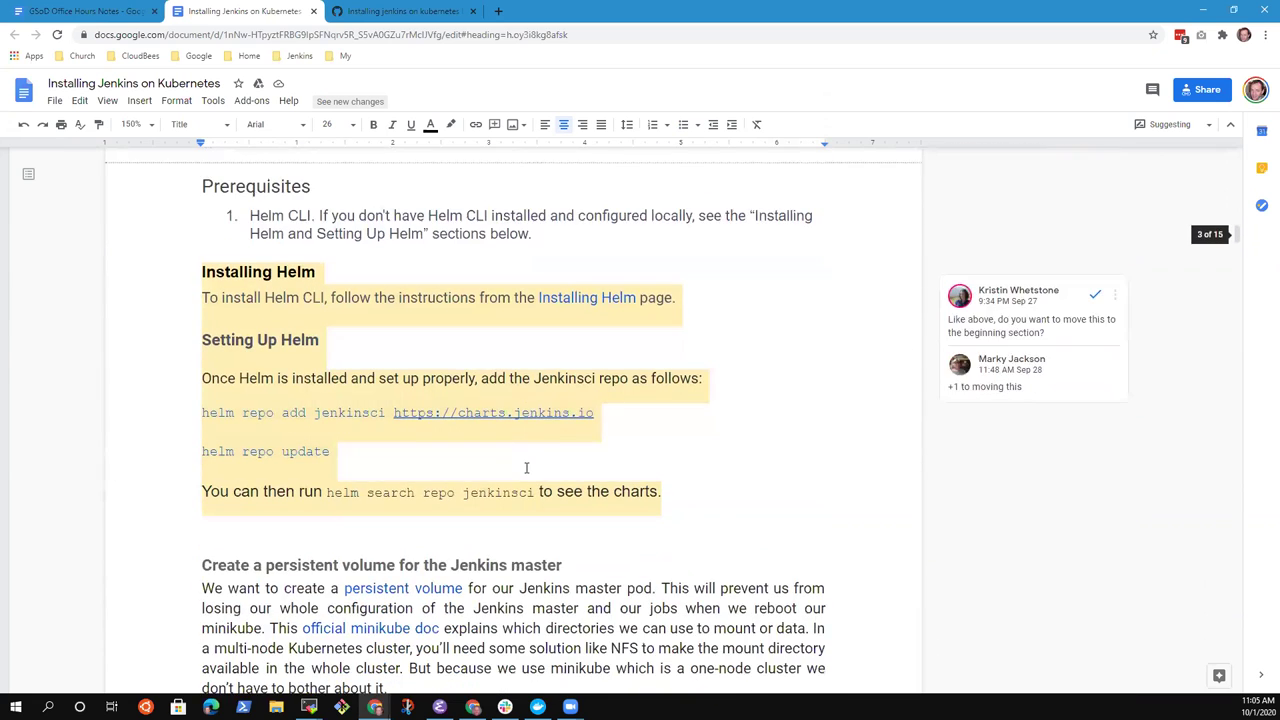
pyautogui.scroll(3, 526, 460)
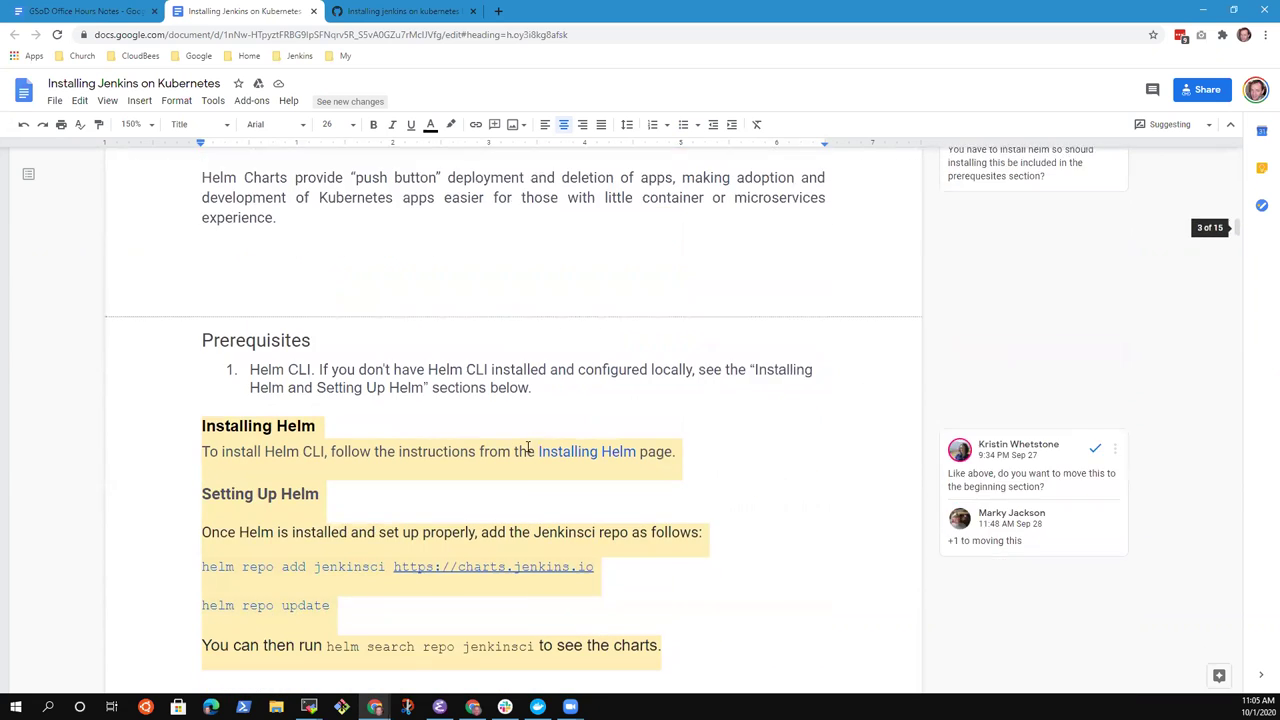
pyautogui.scroll(-1, 528, 446)
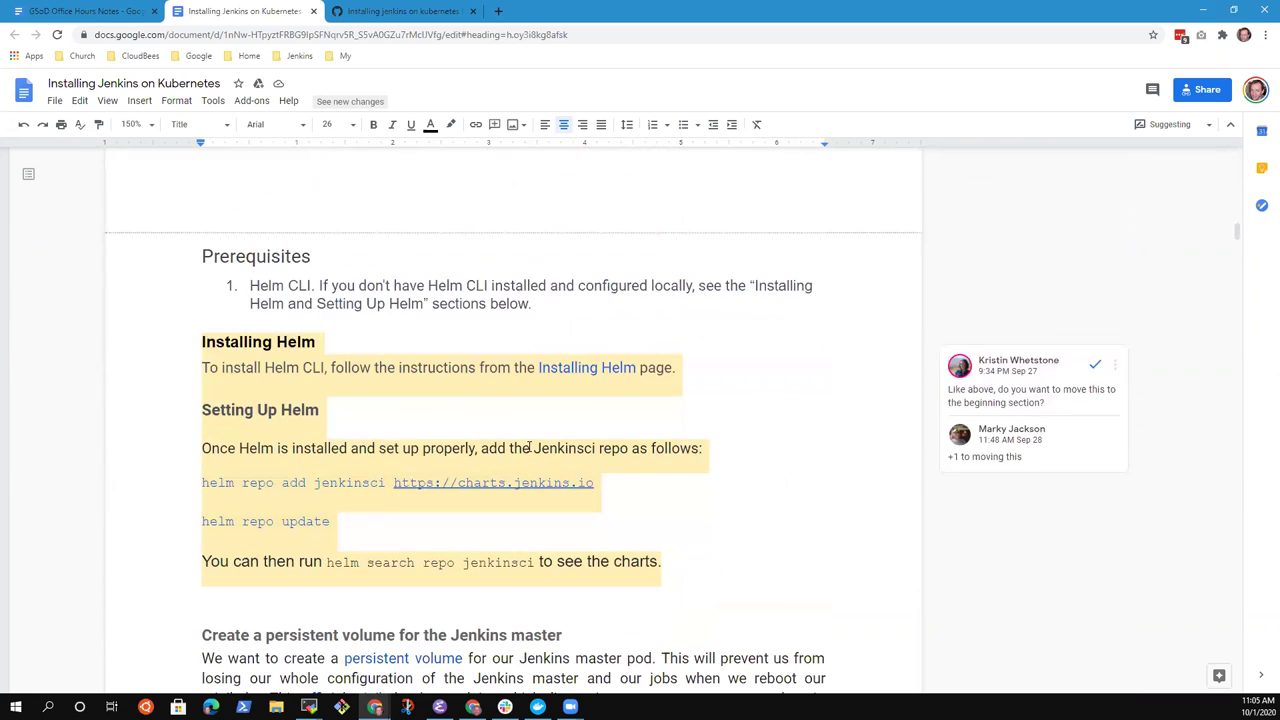
pyautogui.scroll(5, 532, 447)
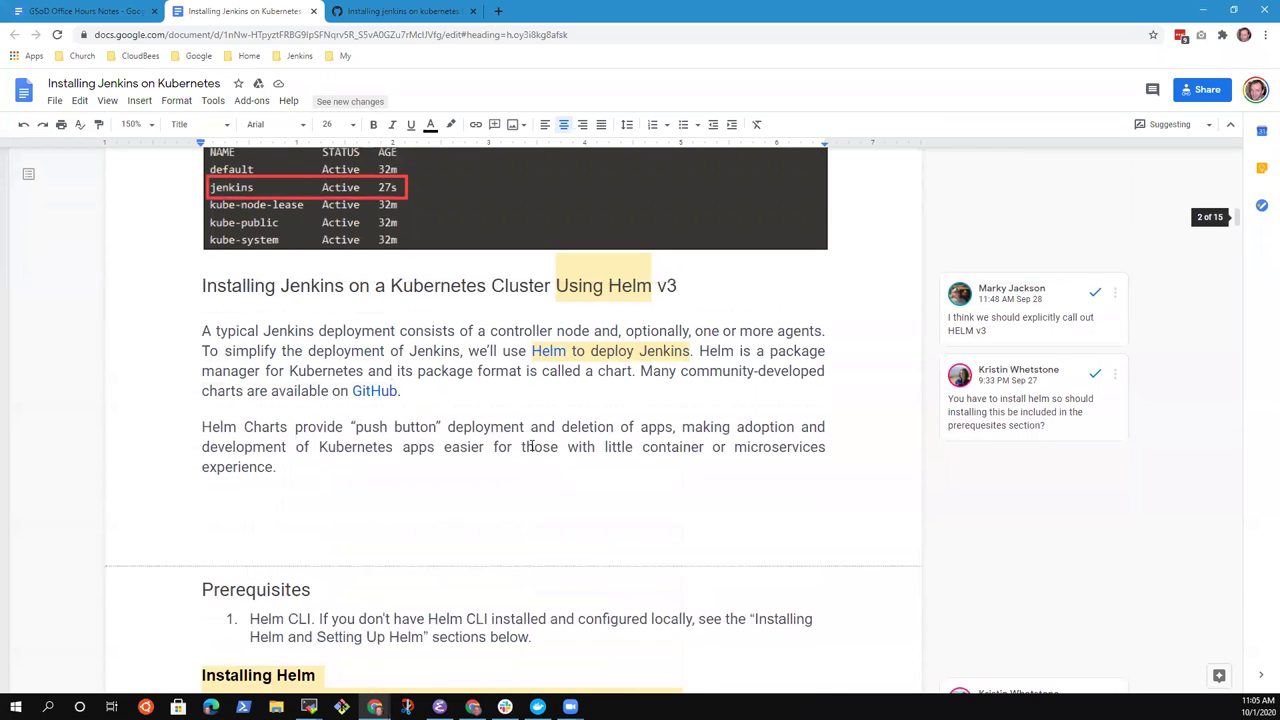
pyautogui.scroll(-5, 530, 447)
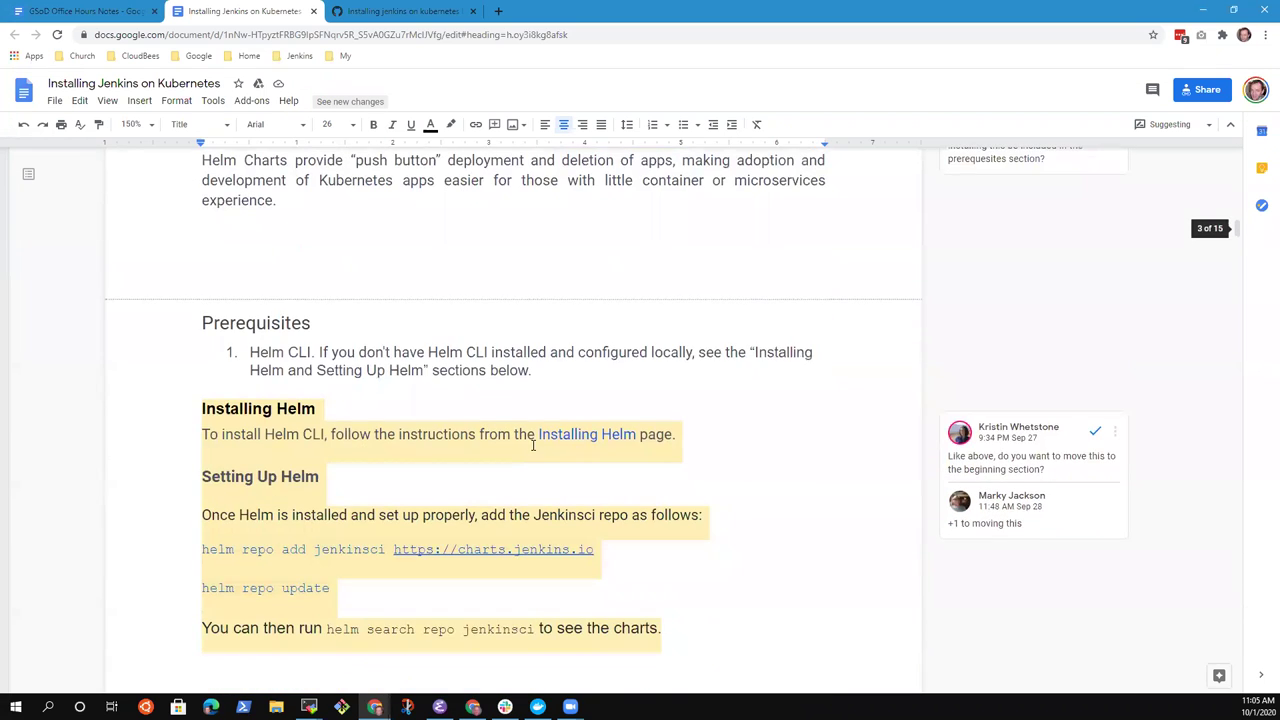
pyautogui.scroll(-5, 537, 451)
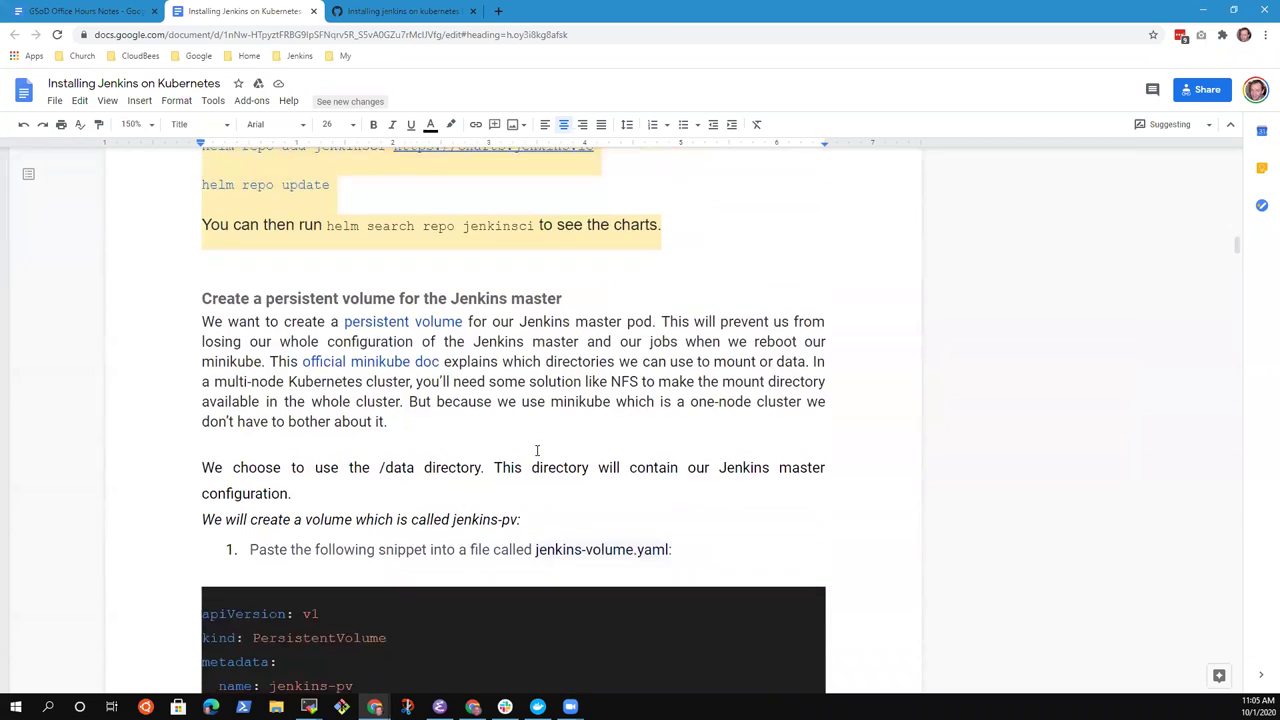
pyautogui.scroll(-2, 537, 451)
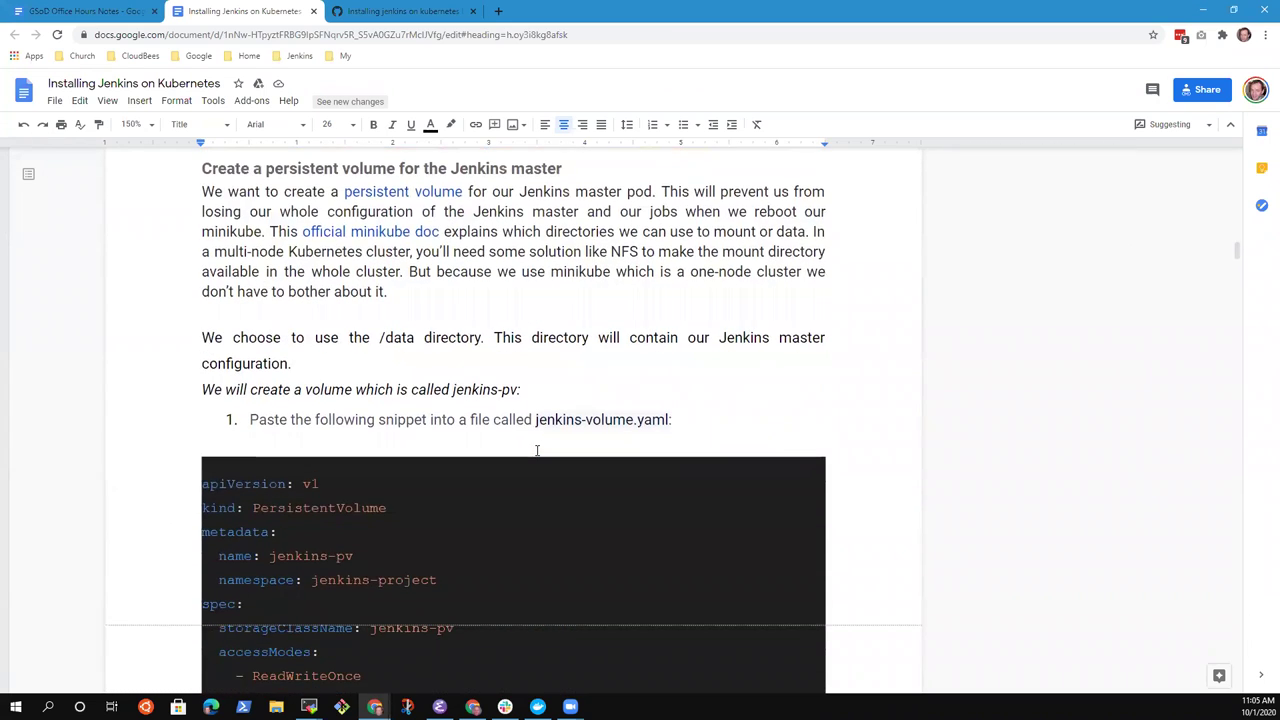
pyautogui.scroll(-8, 537, 449)
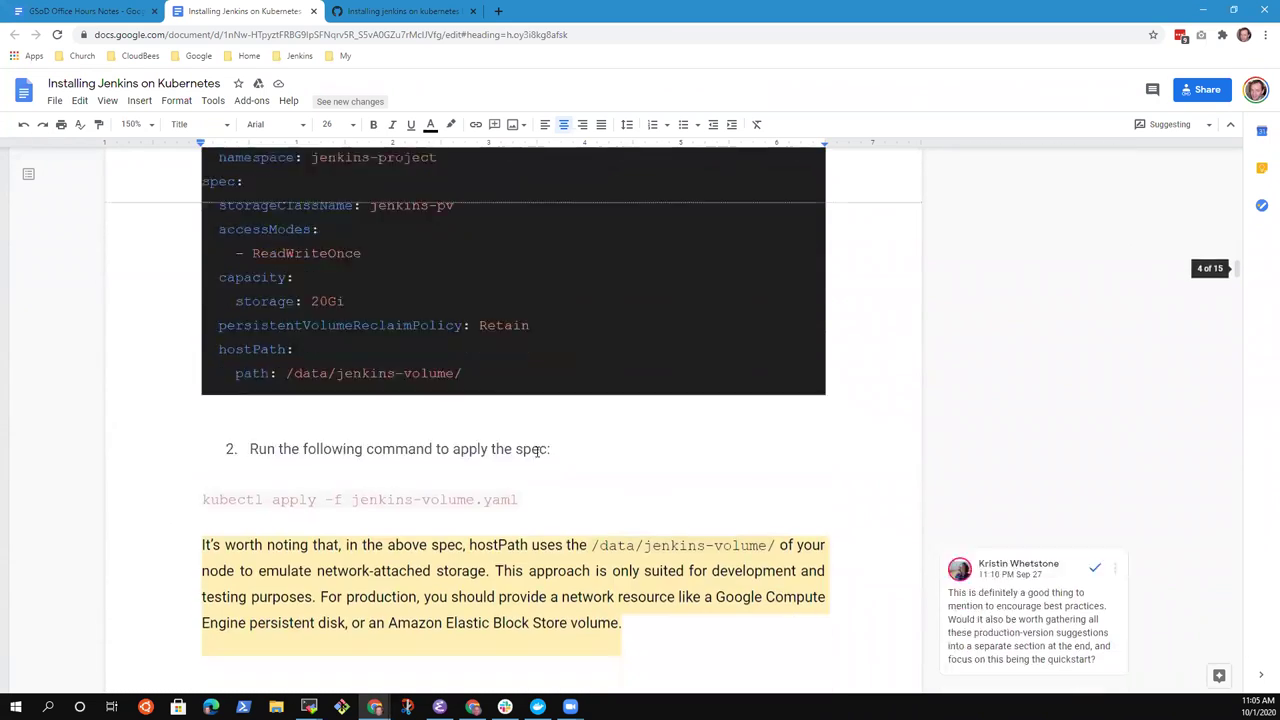
pyautogui.scroll(-3, 537, 452)
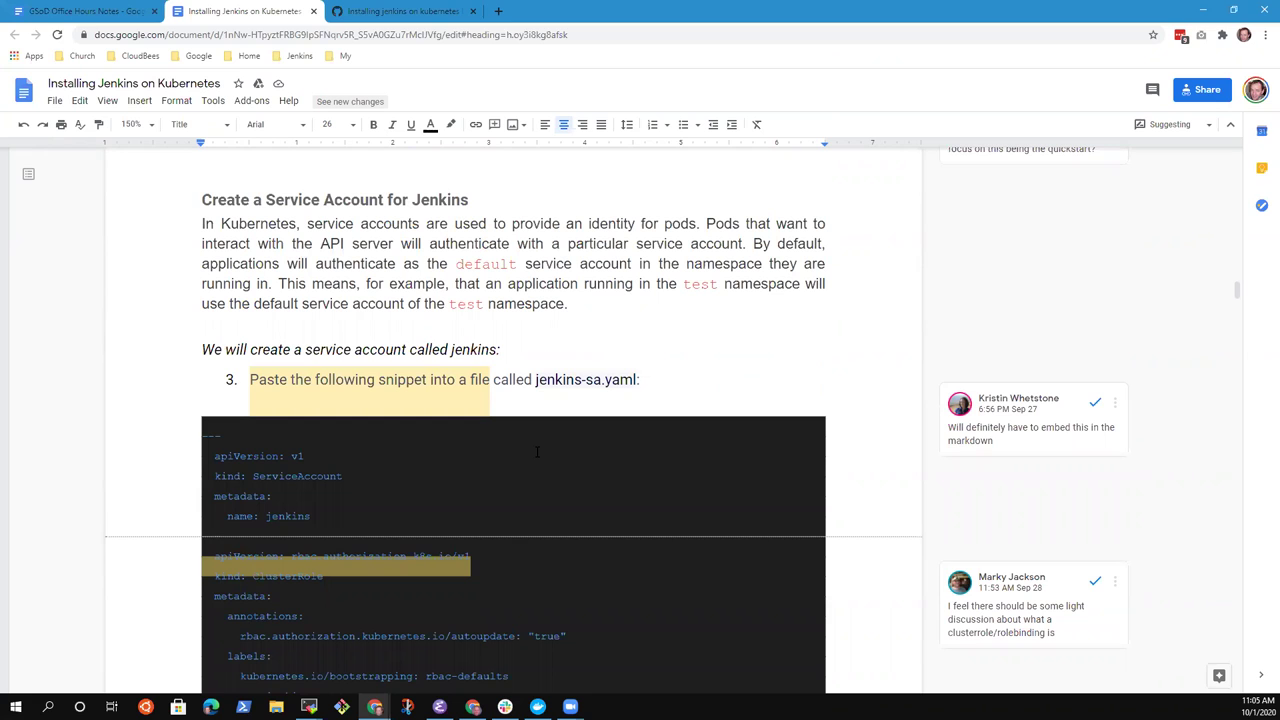
pyautogui.scroll(-3, 537, 452)
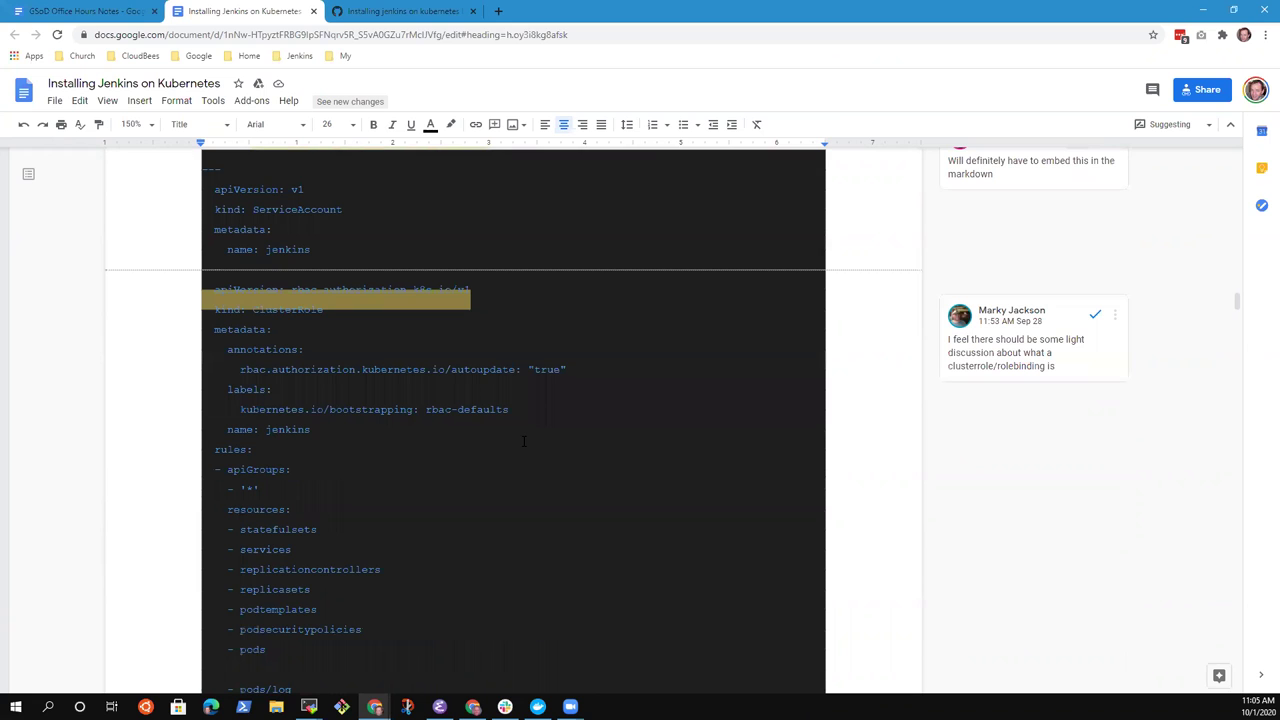
# Search the draft for 'clusterrol' to jump to the ClusterRole match
pyautogui.hotkey('ctrl', 'f')
pyautogui.write('clue')
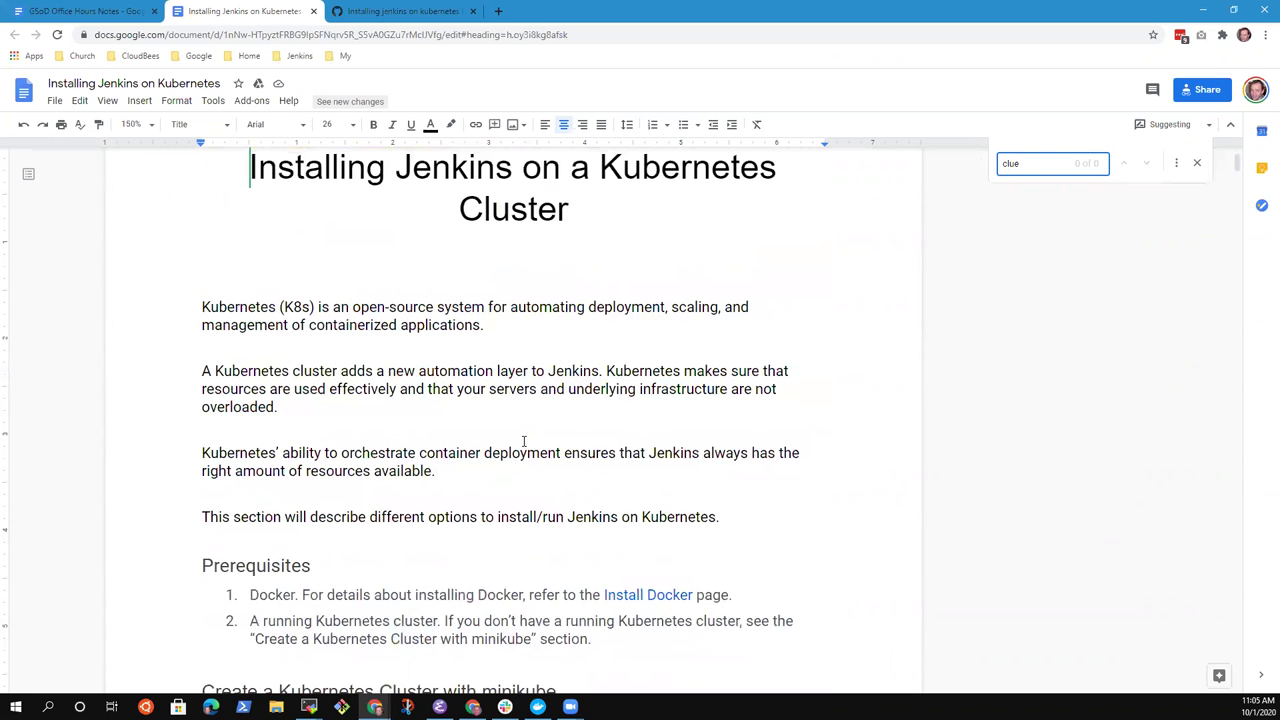
pyautogui.press('BackSpace')
pyautogui.write('sterrol')
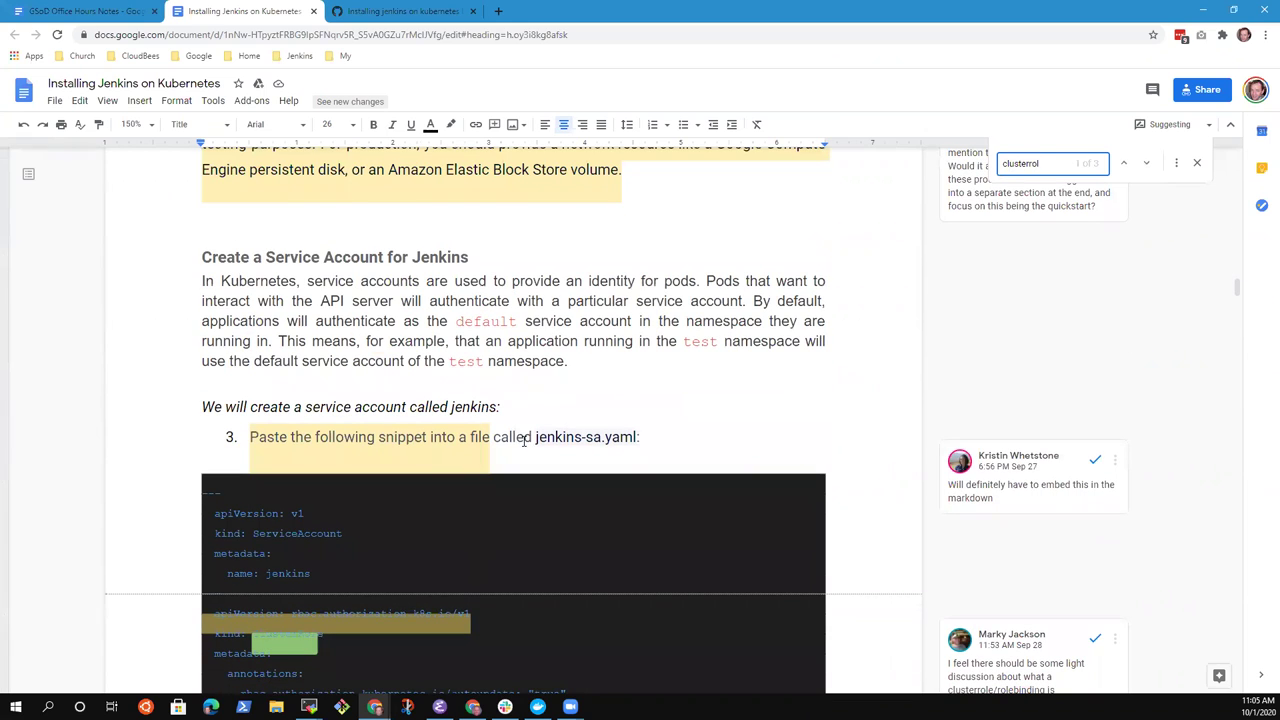
pyautogui.click(1197, 162)
pyautogui.scroll(-3, 398, 407)
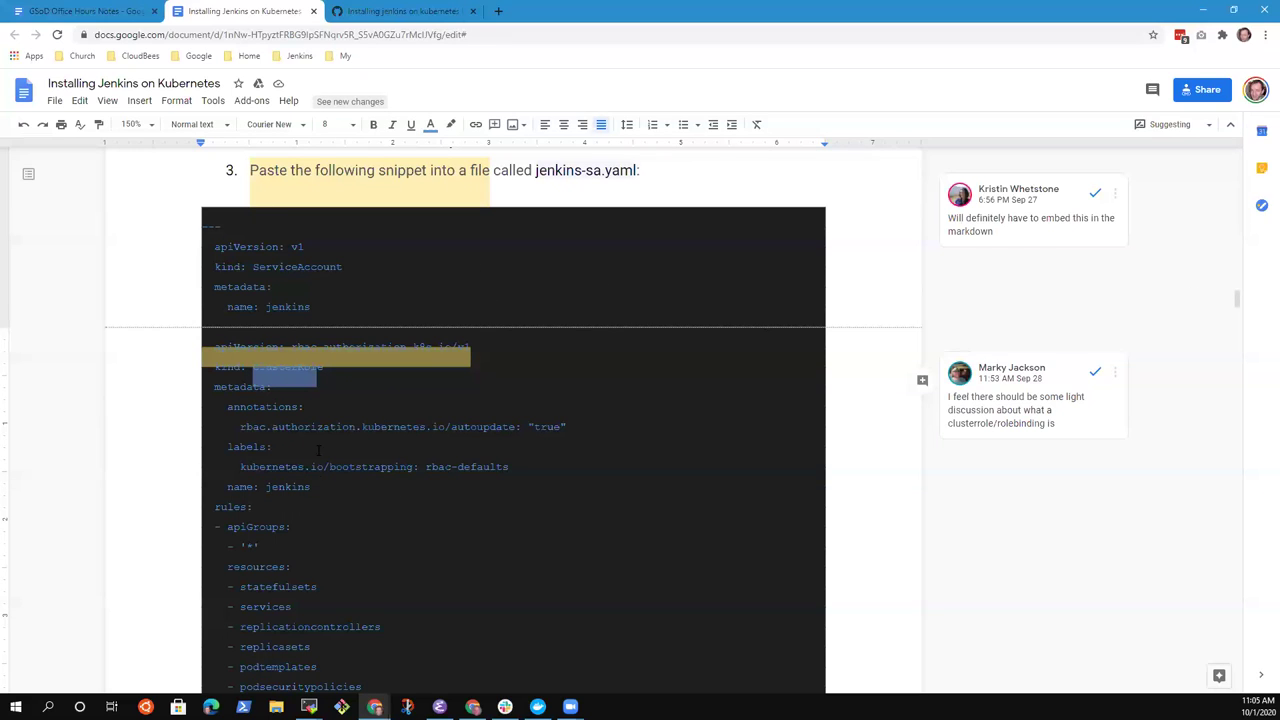
# Resolve the ClusterRole bindings comment and scroll to the helm install command and output
pyautogui.click(1094, 373)
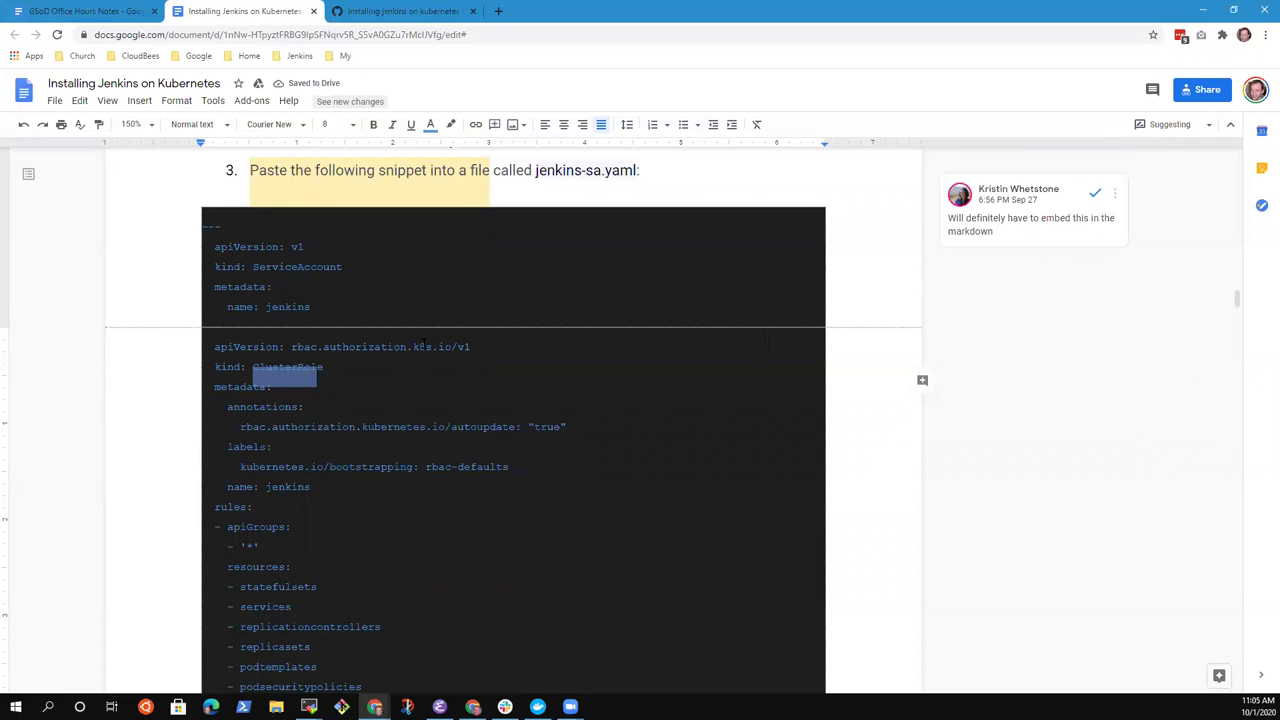
pyautogui.scroll(-12, 482, 402)
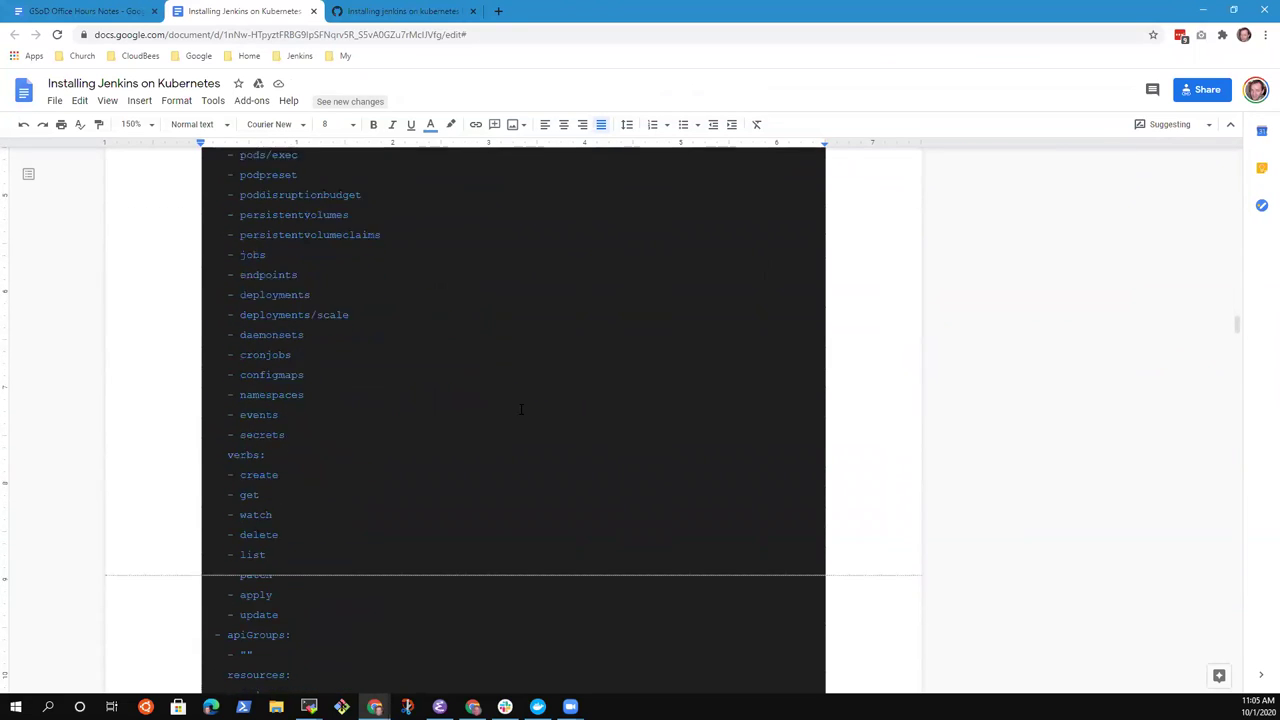
pyautogui.scroll(-8, 519, 410)
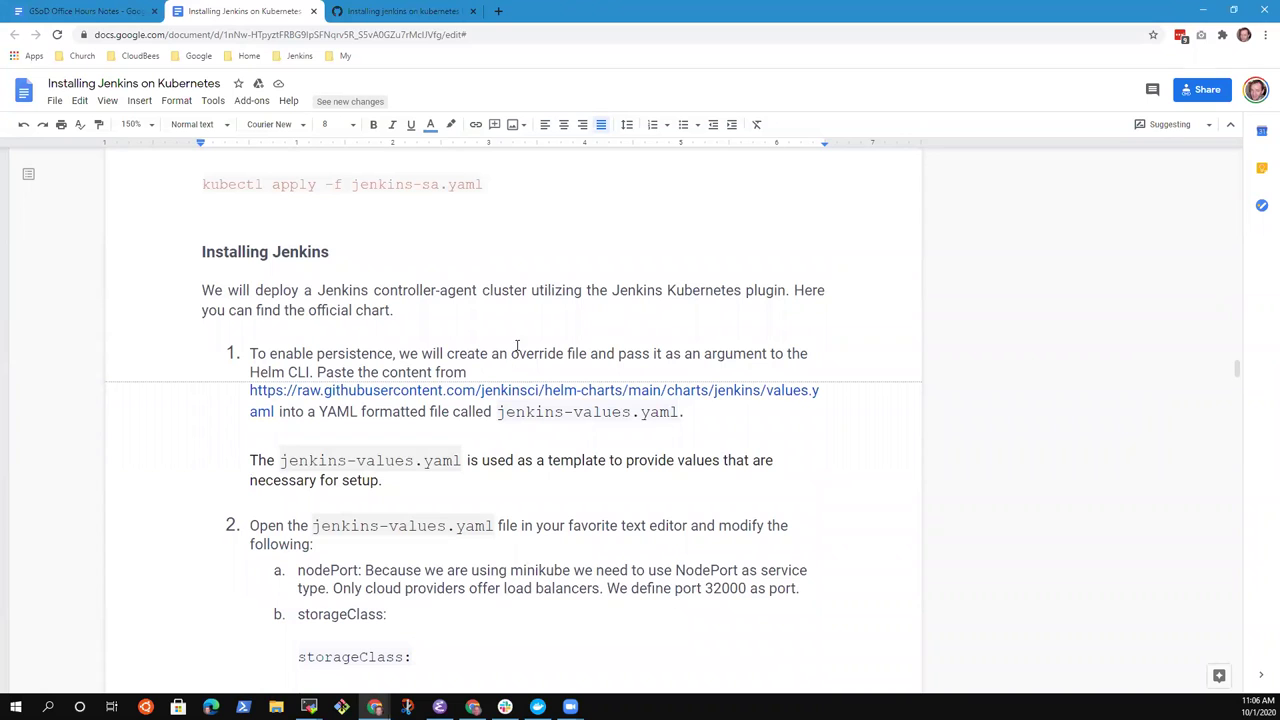
pyautogui.scroll(-1, 512, 352)
pyautogui.scroll(-10, 510, 357)
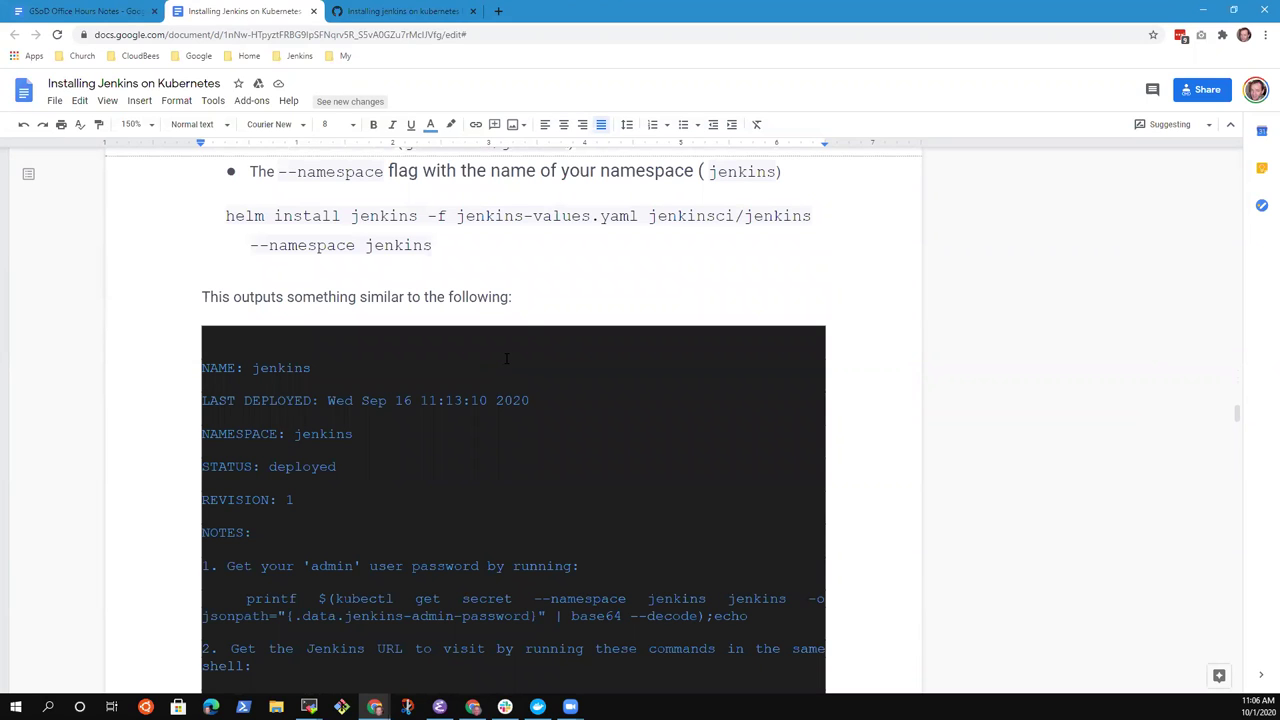
# In the office hours notes, add sub-bullet 'Helm section is complete, included in the pull request'
pyautogui.click(82, 11)
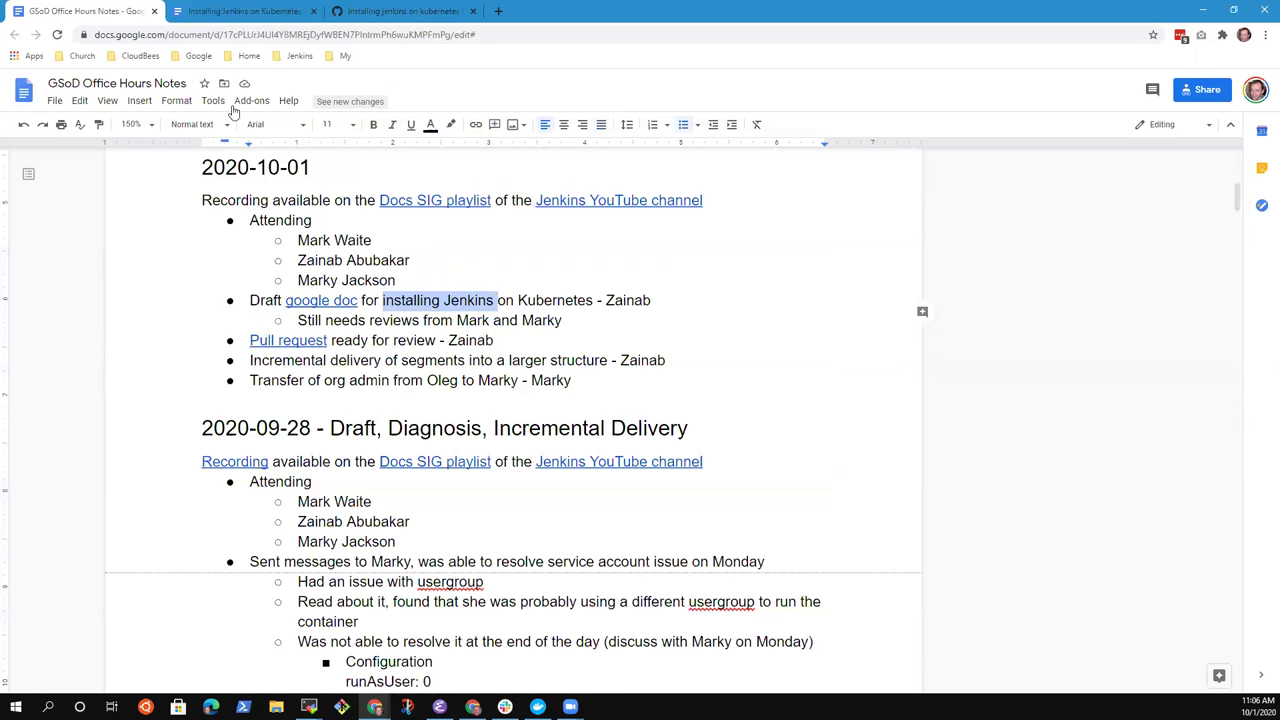
pyautogui.click(480, 306)
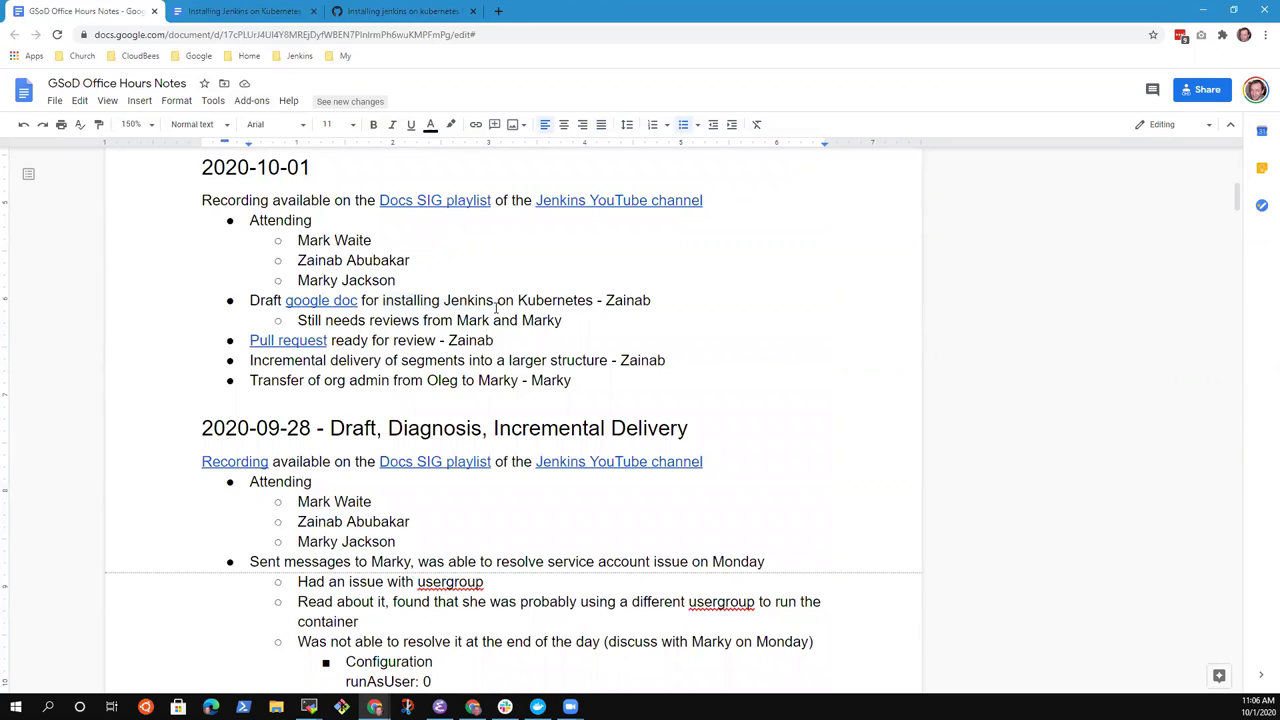
pyautogui.press('Down')
pyautogui.press('End')
pyautogui.press('Return')
pyautogui.write('Helm section is complete, includ')
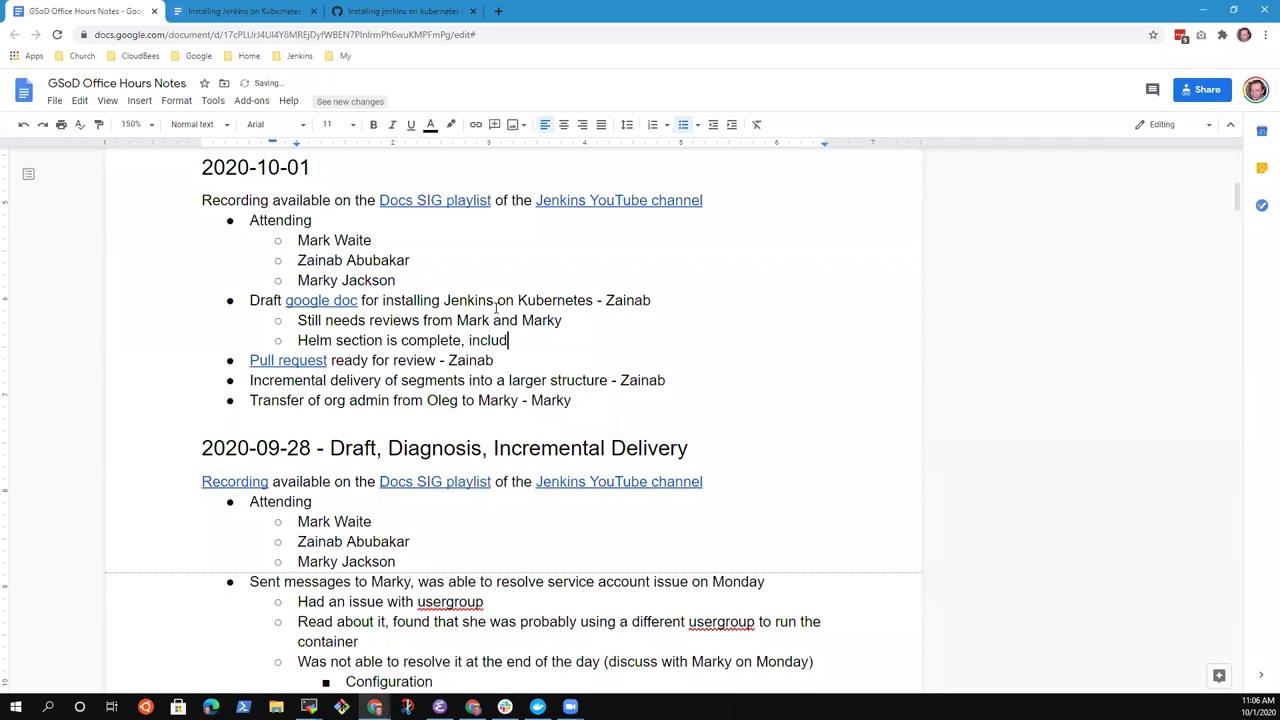
pyautogui.write('ed in the pull request')
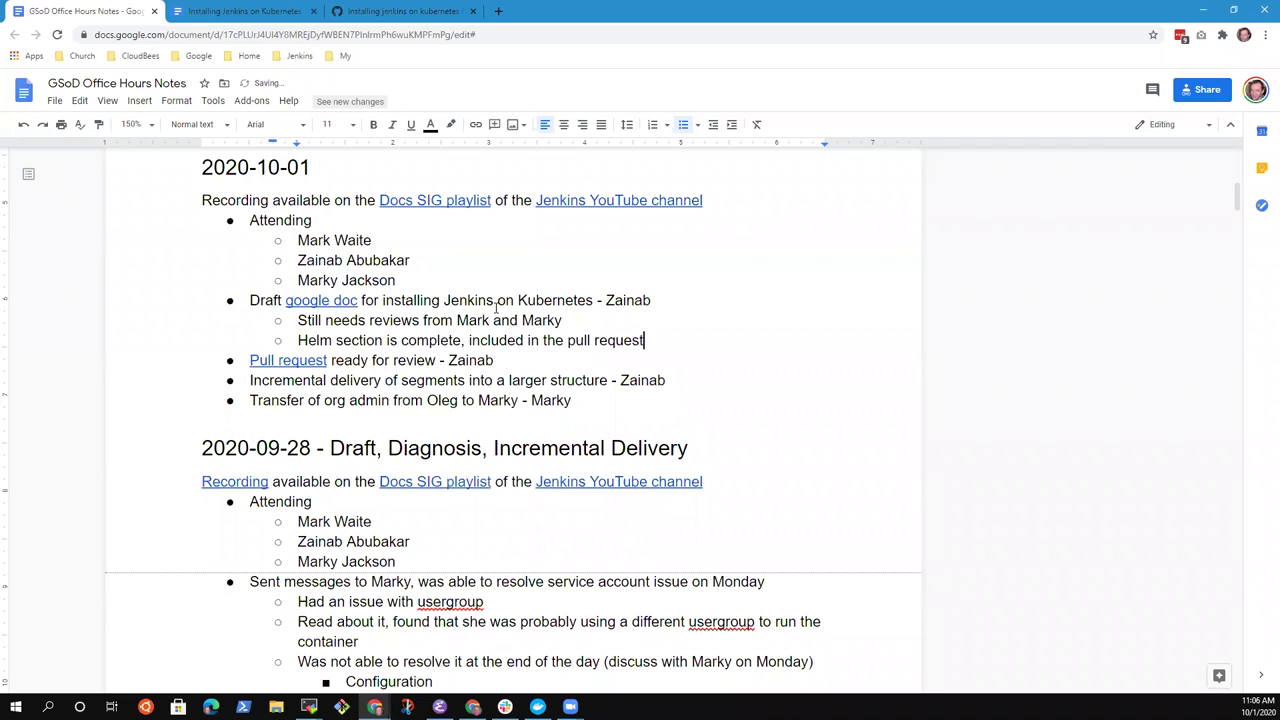
# Add a sub-bullet noting ongoing work on the Jenkins Kubernetes Operator
pyautogui.press('Return')
pyautogui.write('Work')
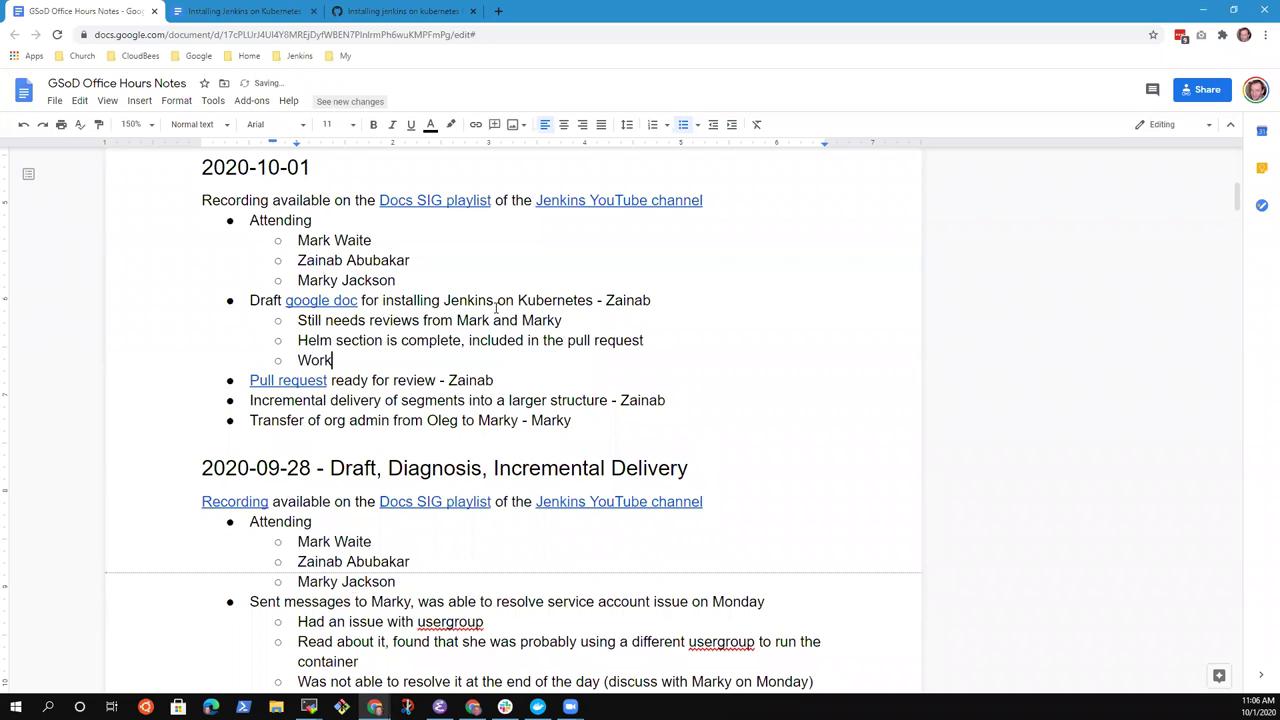
pyautogui.write('ing on Kubernete')
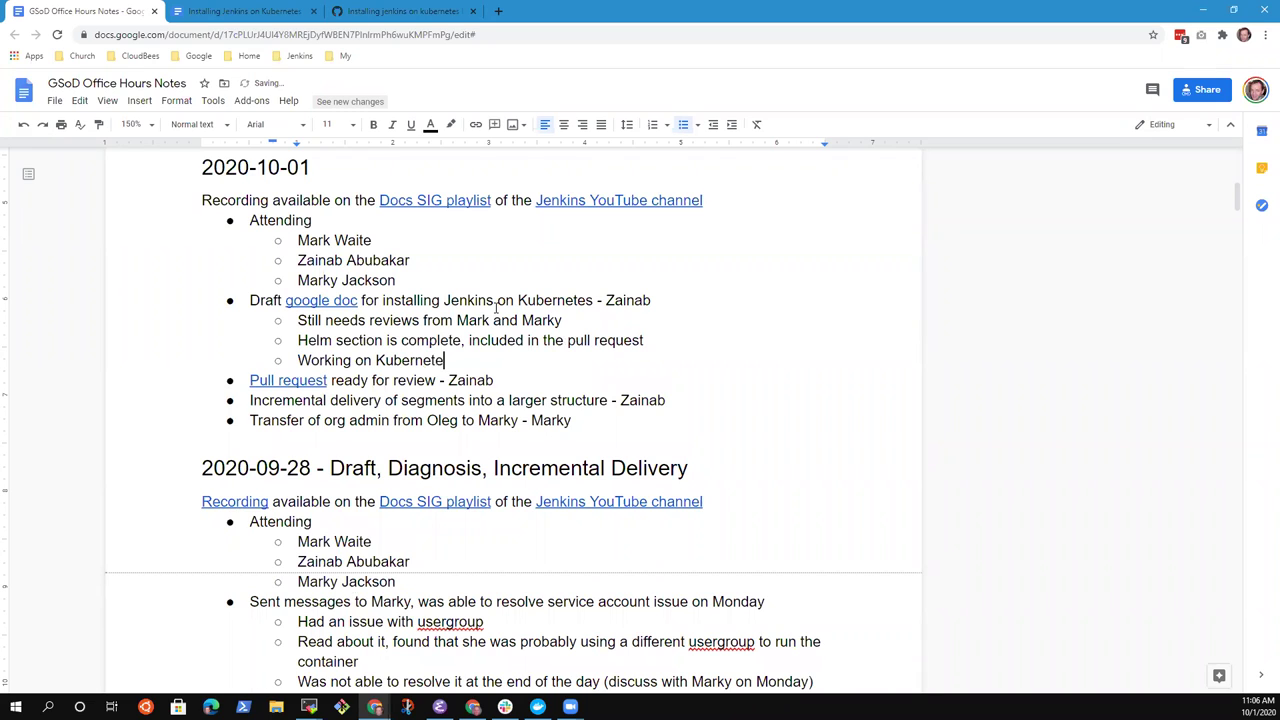
pyautogui.write('s Op')
pyautogui.hotkey('ctrl', 'BackSpace')
pyautogui.hotkey('ctrl', 'BackSpace')
pyautogui.write('Jenkins Operator for Ku')
pyautogui.hotkey('ctrl', 'BackSpace')
pyautogui.hotkey('ctrl', 'BackSpace')
pyautogui.hotkey('ctrl', 'BackSpace')
pyautogui.write('Kubernetes Operator')
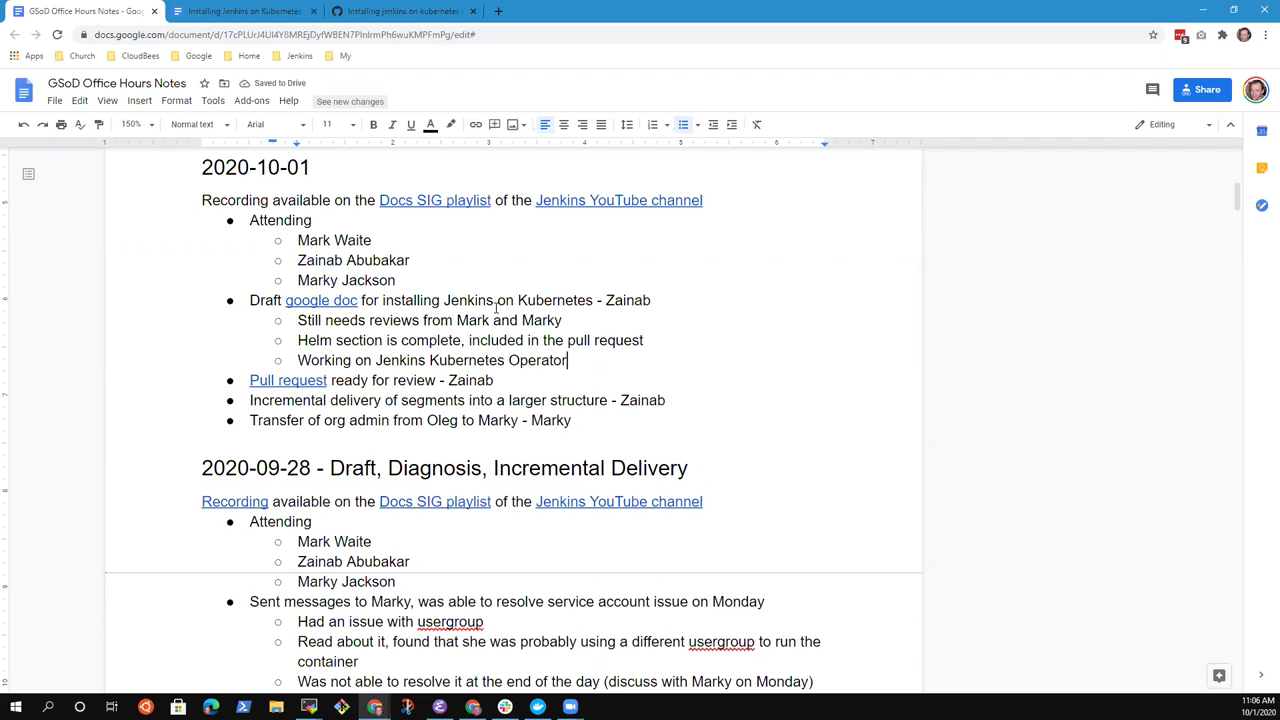
# Add an indented question about putting it in the 'Managing Jenkins' section or a separate one
pyautogui.press('Return')
pyautogui.press('Tab')
pyautogui.press('BackSpace')
pyautogui.press('BackSpace')
pyautogui.press('Return')
pyautogui.press('Tab')
pyautogui.write('Bett')
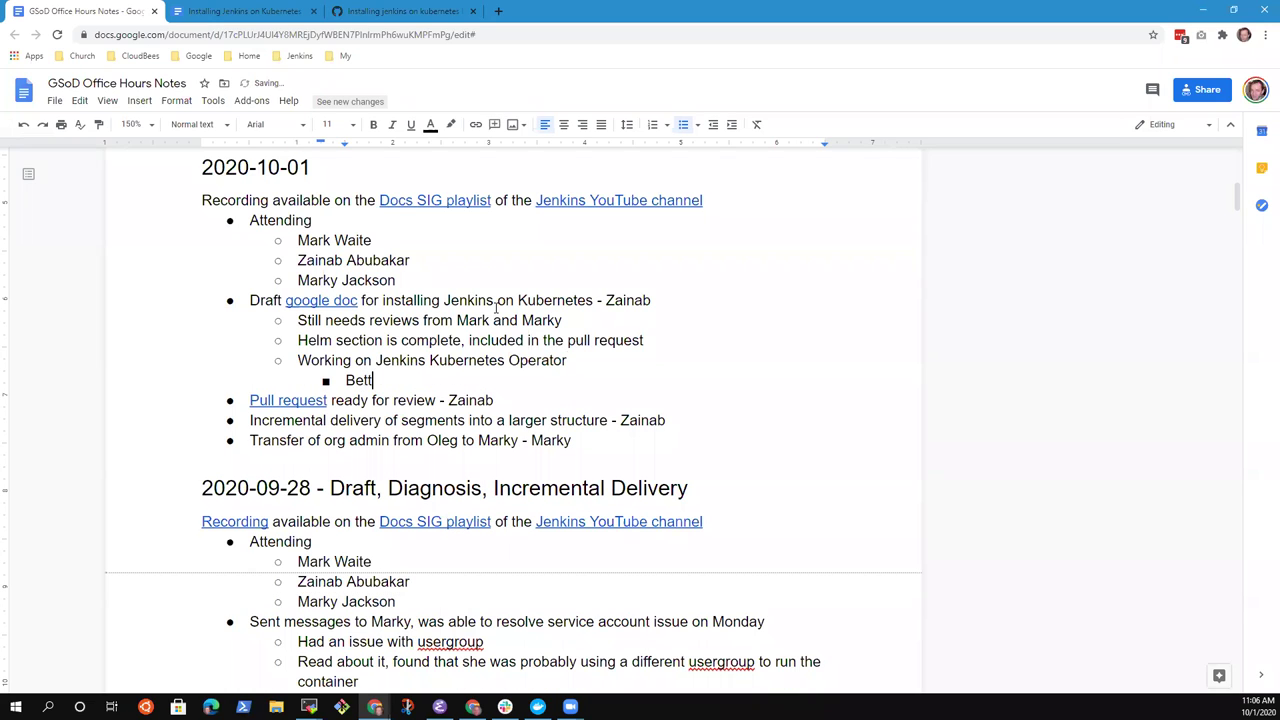
pyautogui.write('er to have it in t')
pyautogui.write('he "Mana')
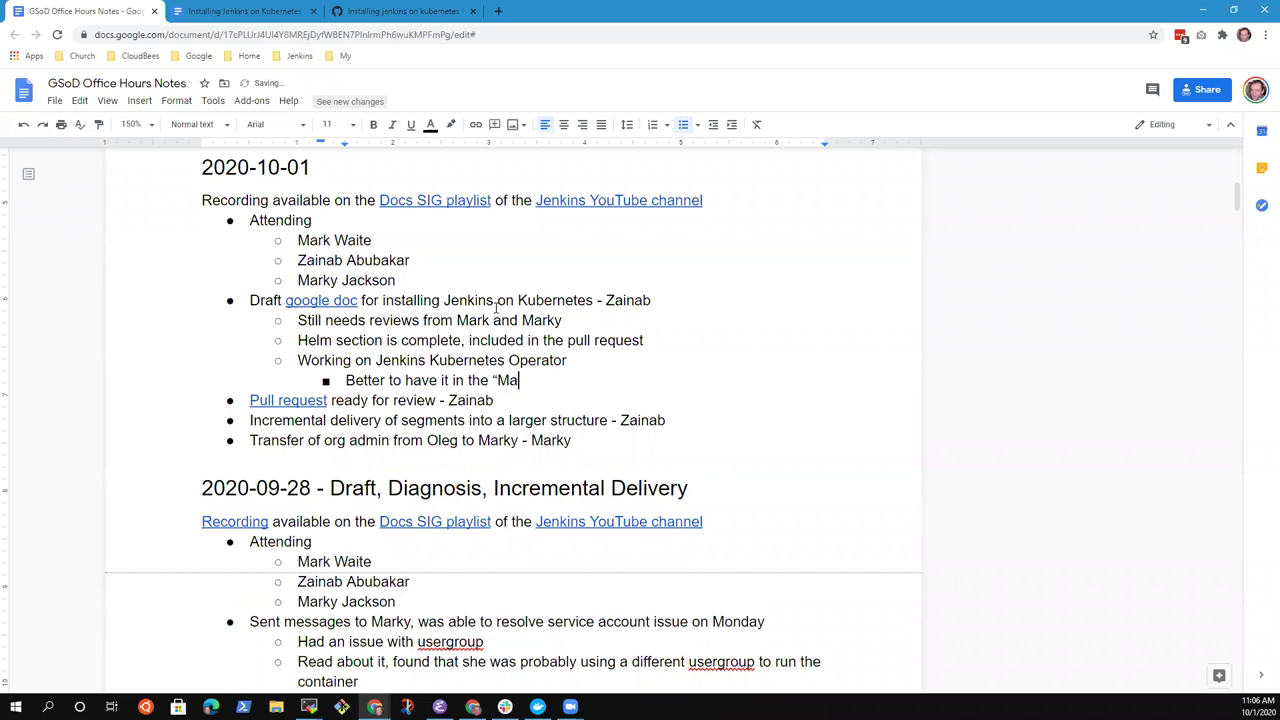
pyautogui.write('ging Jenkin')
pyautogui.write('s" sectio')
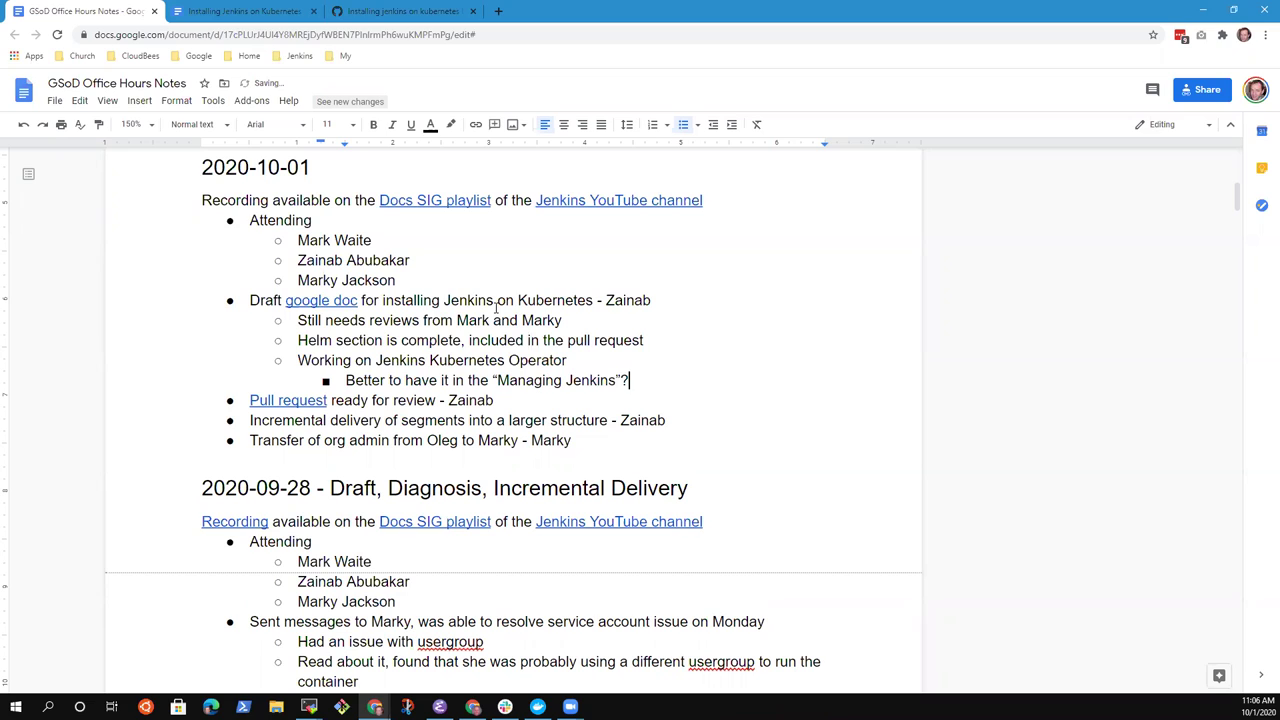
pyautogui.write('n?')
pyautogui.press('BackSpace')
pyautogui.write('?')
pyautogui.press('BackSpace')
pyautogui.write('or sep')
pyautogui.write('arate')
# Add the point 'Helm section is in “Installing Jenkins”' at the same level
pyautogui.press('Return')
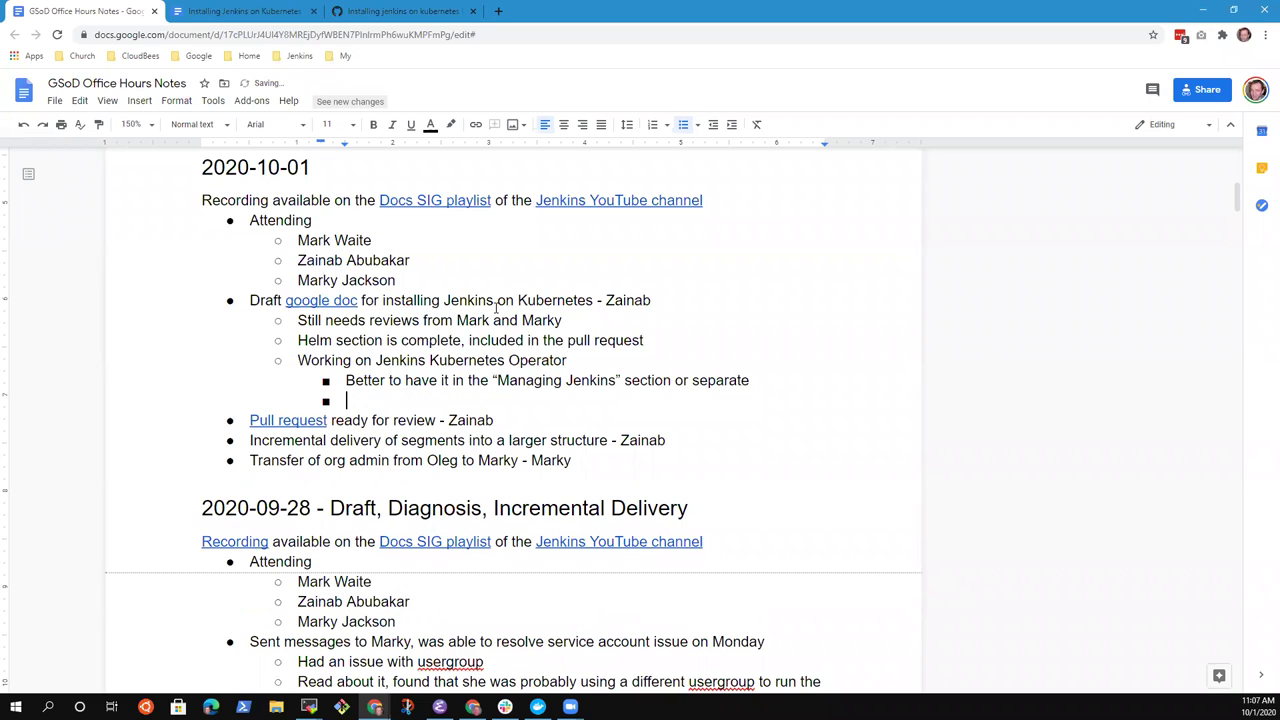
pyautogui.write('Helm seciton')
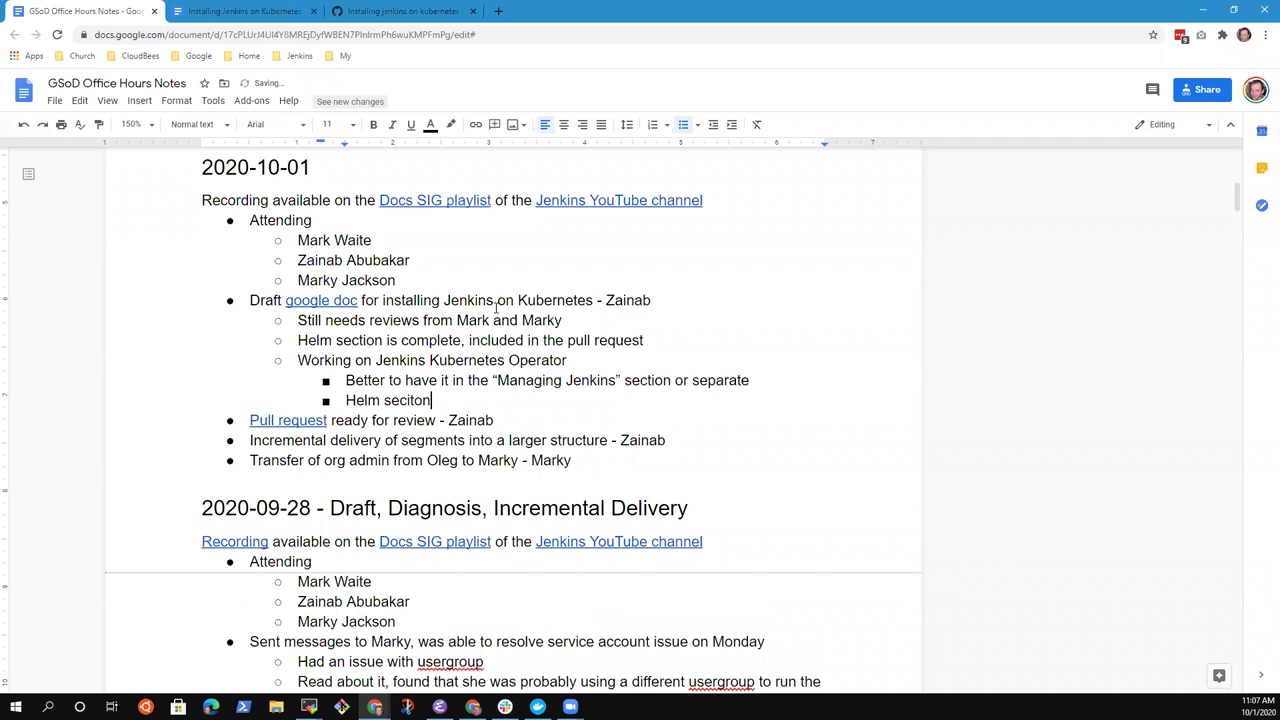
pyautogui.write(' is in “Installing')
pyautogui.write('Jenkins"')
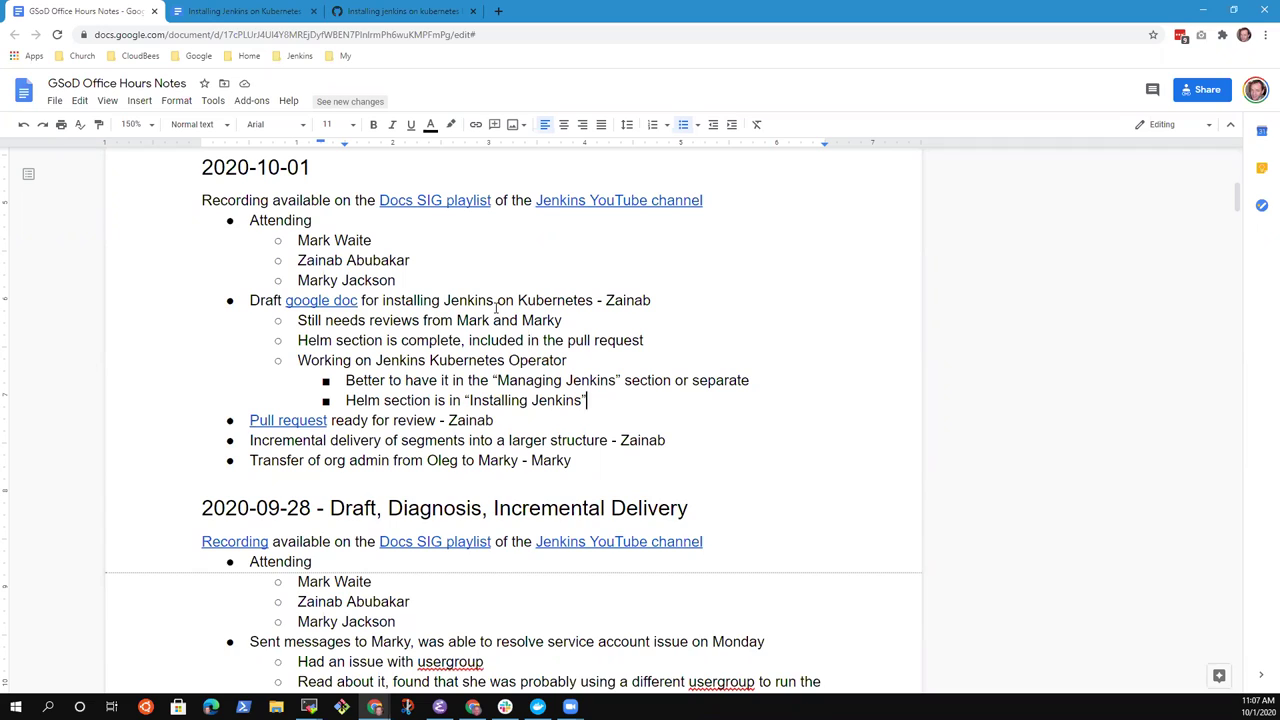
# Add the point 'Jenkins Kubernetes Operator in the "installing Jenkins"' below the Helm line
pyautogui.press('Return')
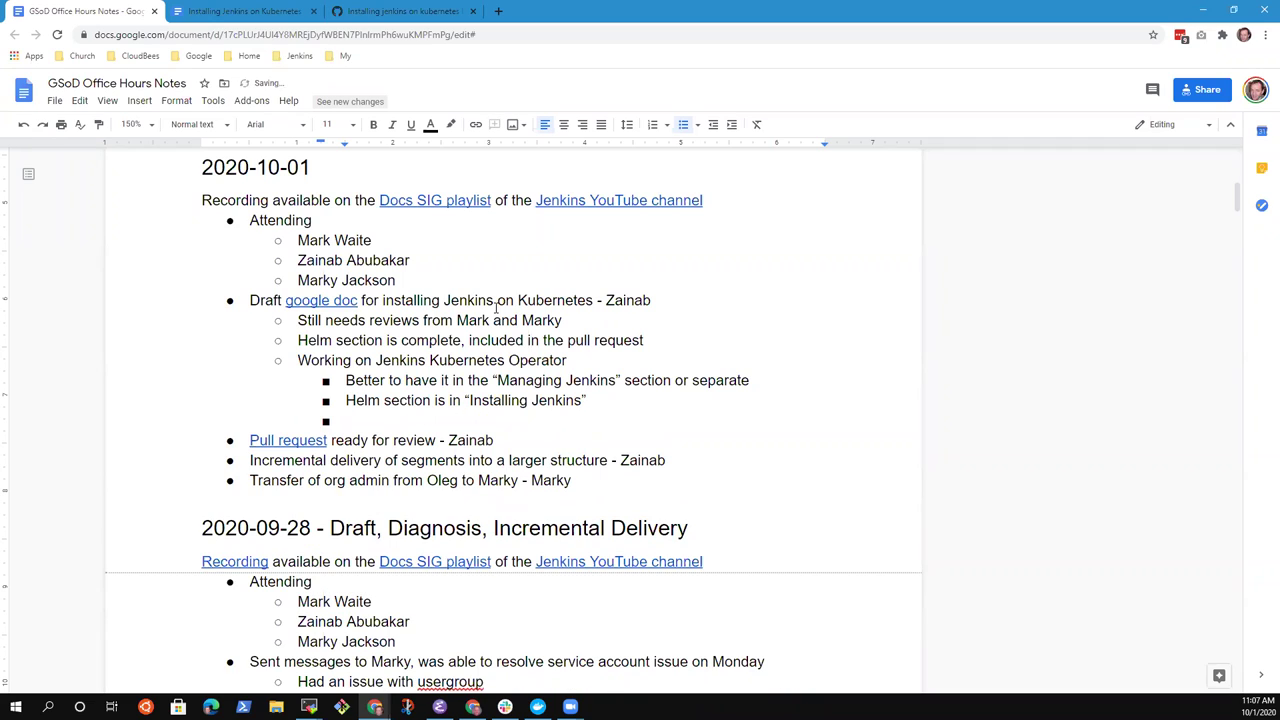
pyautogui.write('Jenkins K')
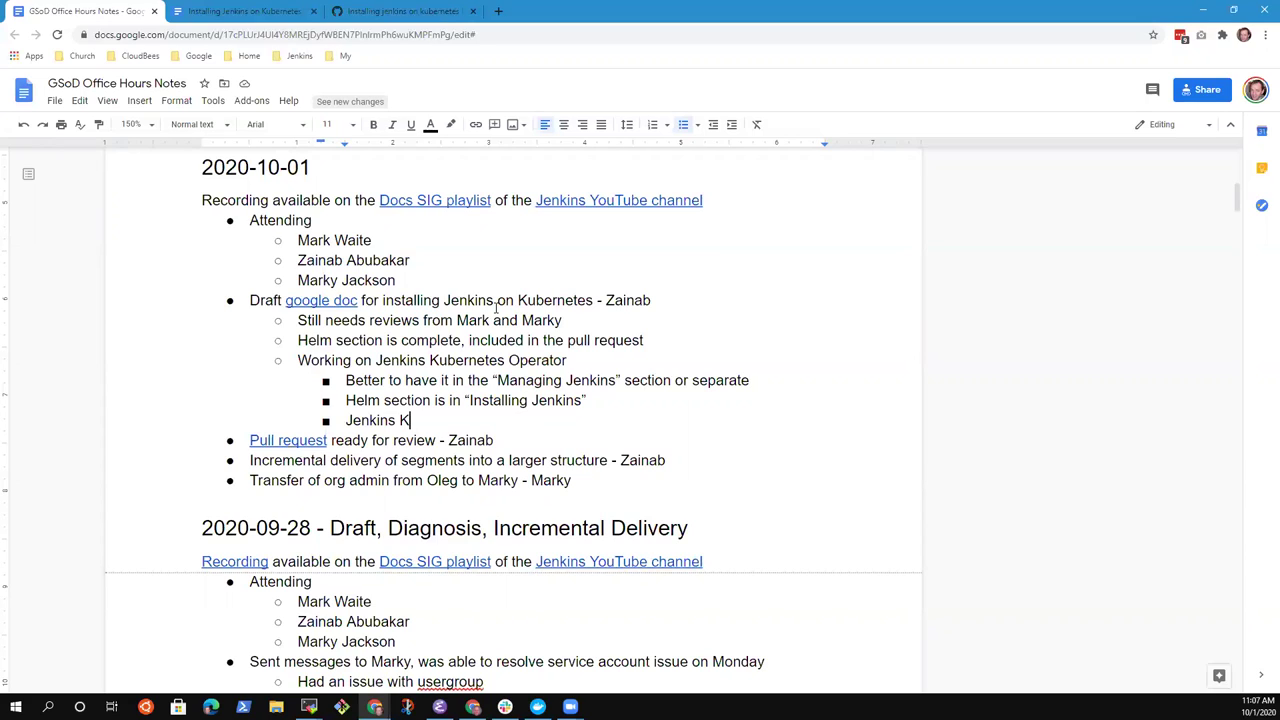
pyautogui.write('ubernetes Oper')
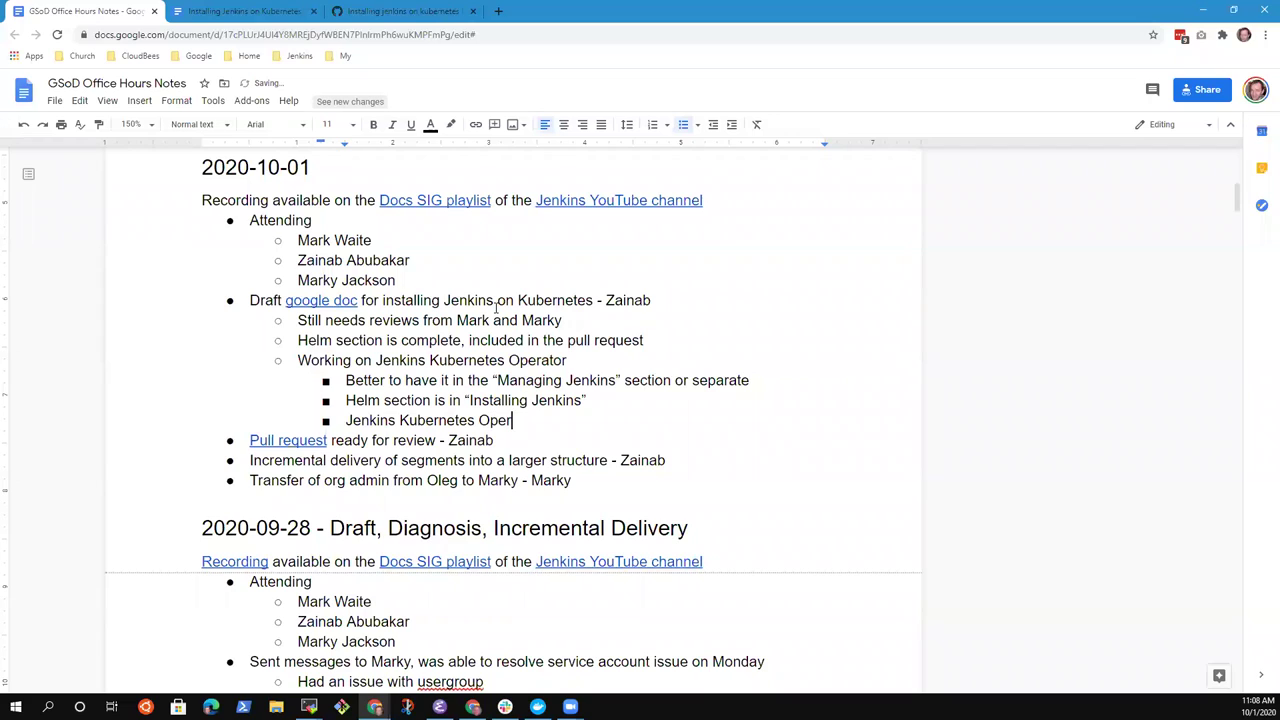
pyautogui.write('ator')
pyautogui.write('in the ')
pyautogui.write('"installing ')
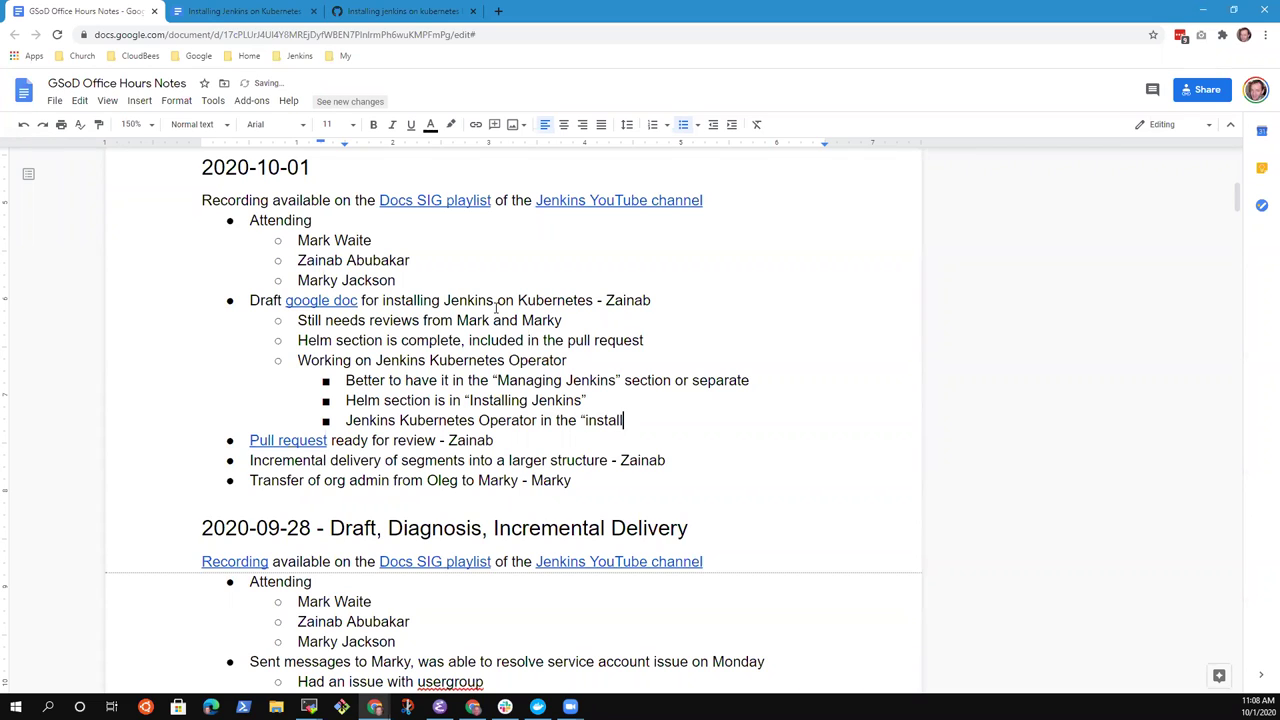
pyautogui.write('Jenkins"')
# Add deeper bullets 'Installation of Jenkins' and 'Administration of Jenkins also'
pyautogui.press('Return')
pyautogui.press('Tab')
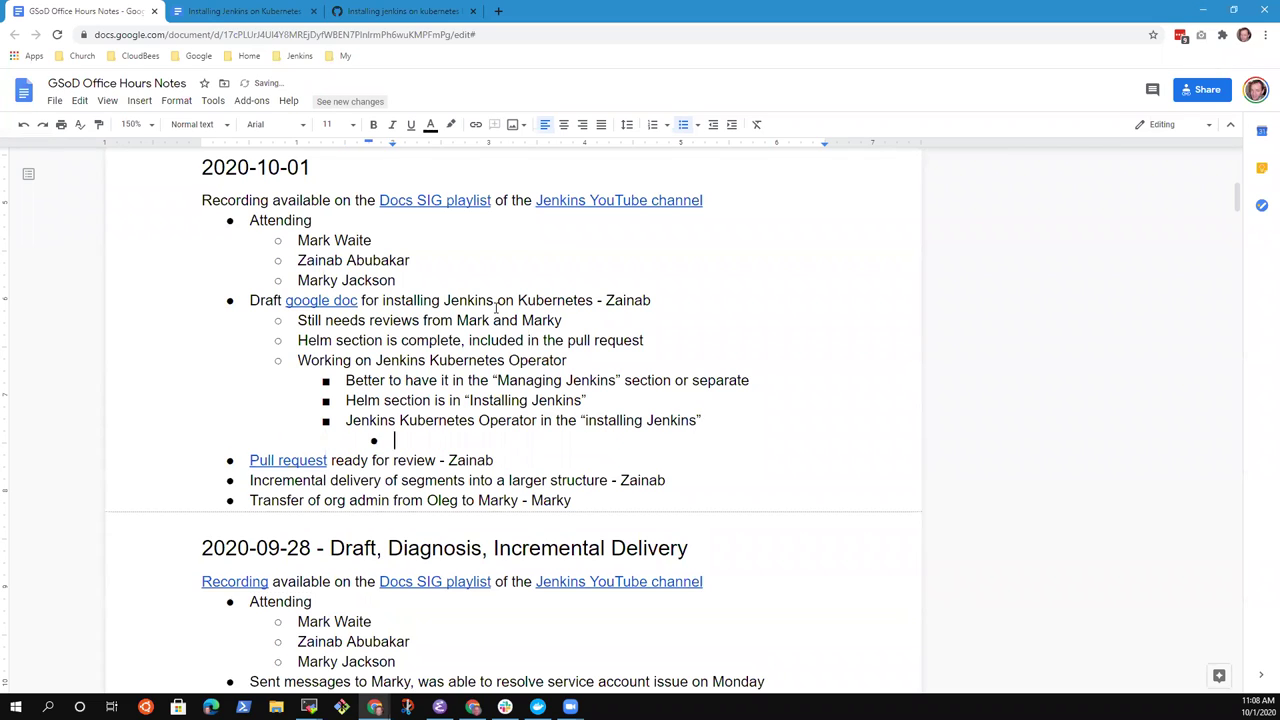
pyautogui.write('Installation of Jenkins')
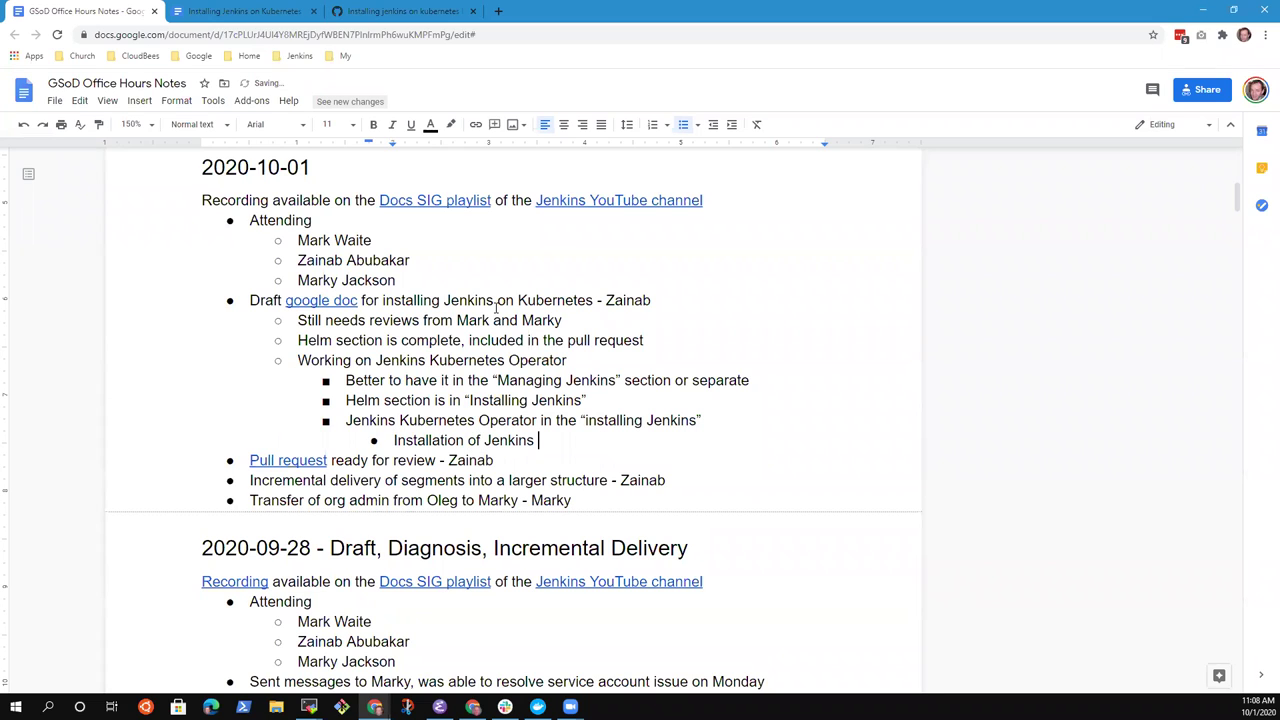
pyautogui.press('Return')
pyautogui.write('Administration')
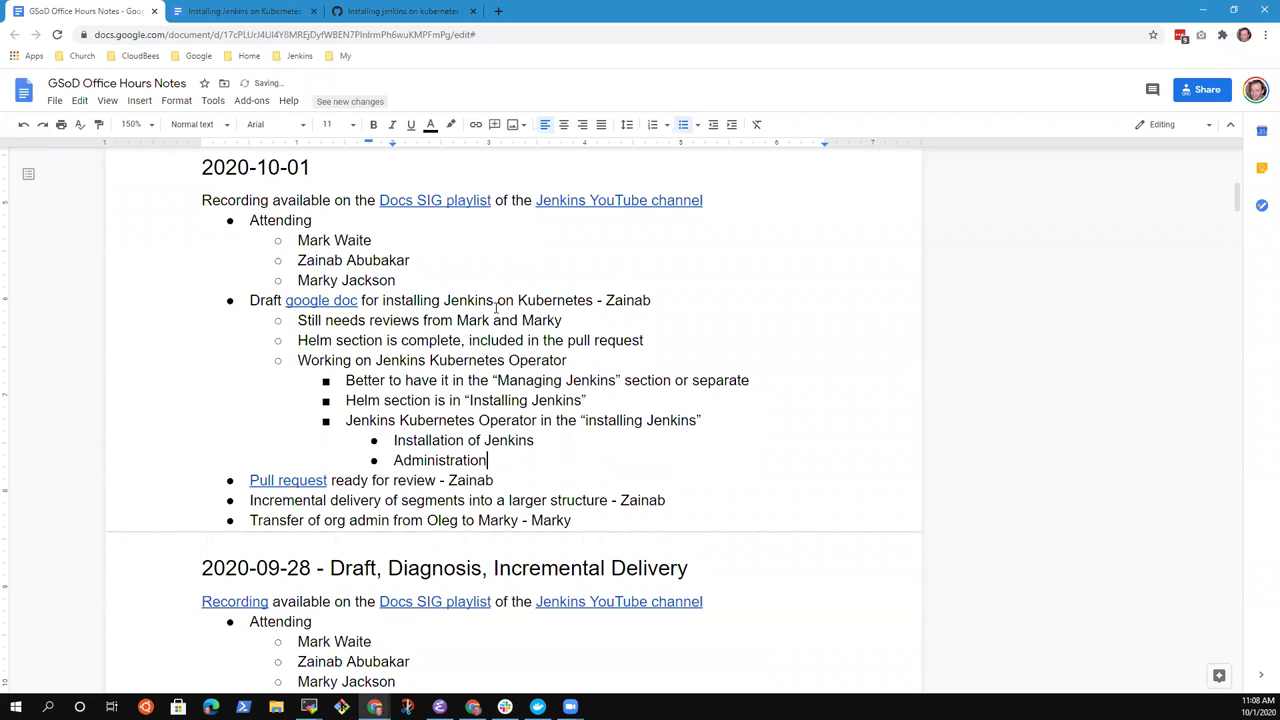
pyautogui.write(' of Jenkins also')
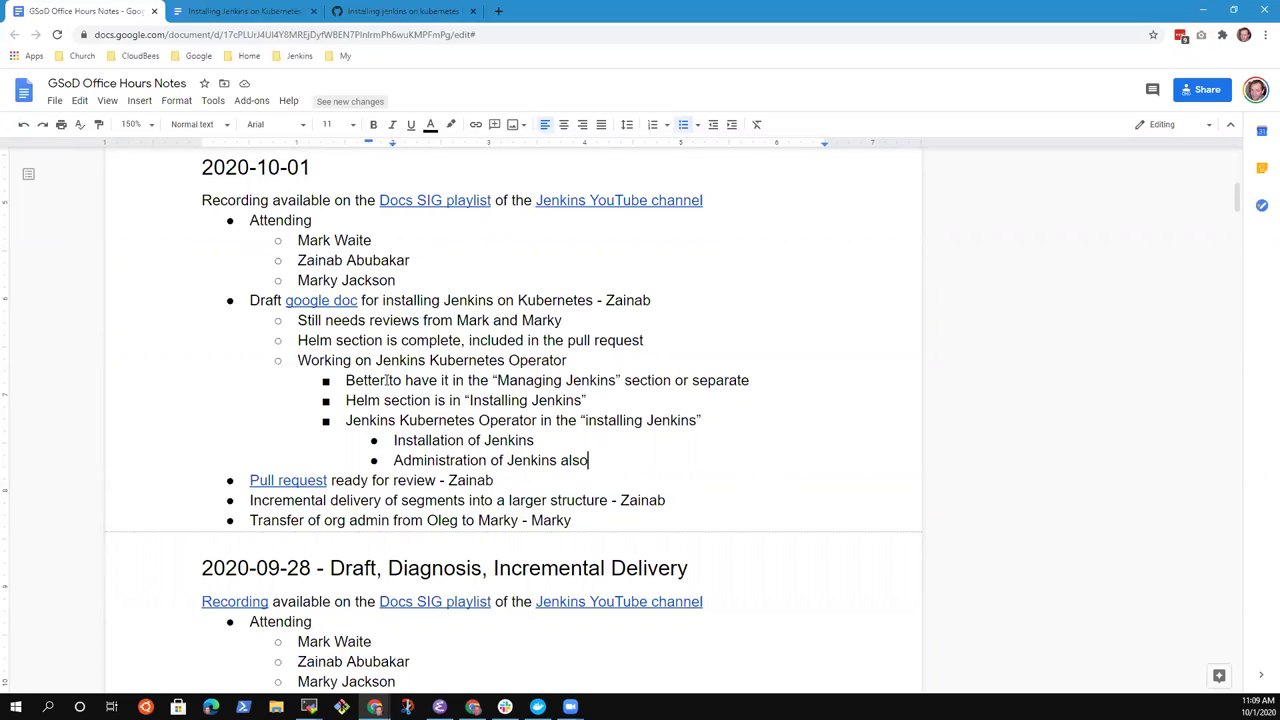
# Finish the administration bullet with 'can be done with the operator' and open a deeper bullet
pyautogui.write('can be done from')
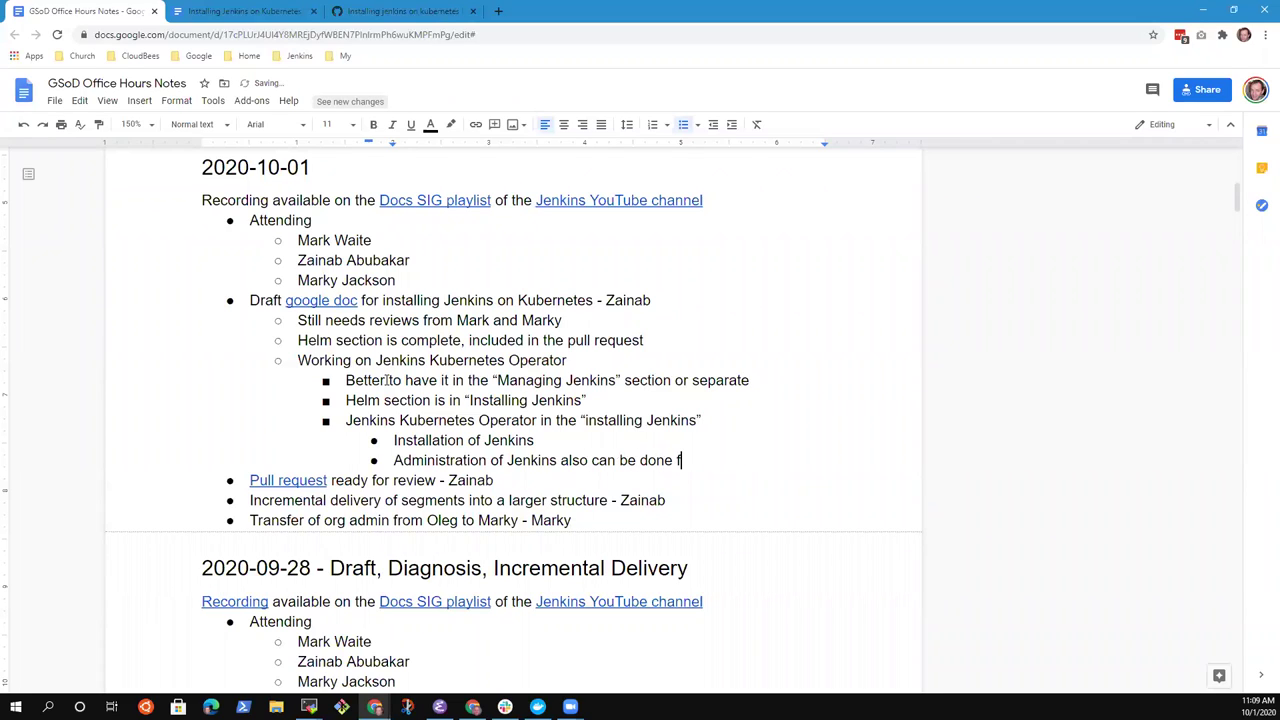
pyautogui.press('BackSpace')
pyautogui.press('BackSpace')
pyautogui.press('BackSpace')
pyautogui.press('BackSpace')
pyautogui.press('BackSpace')
pyautogui.write('with the operator')
pyautogui.press('Return')
pyautogui.press('Tab')
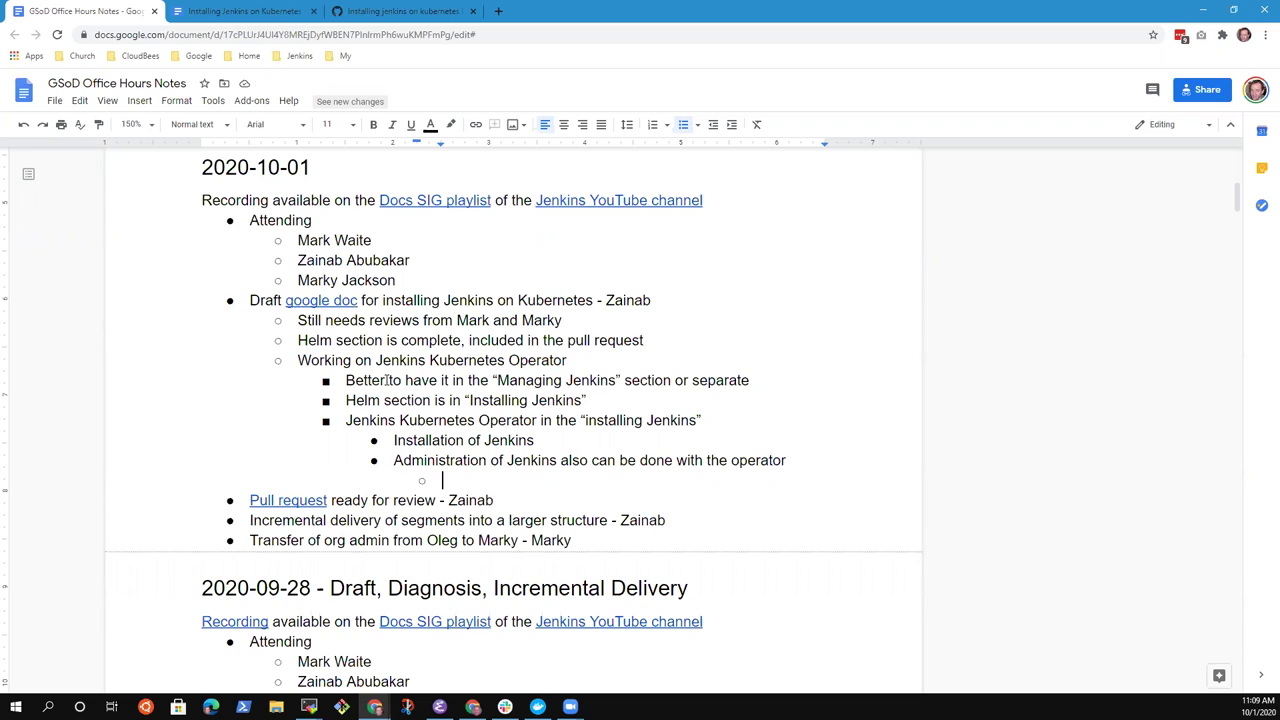
# Type the question 'Can we have a separate page for Operator Admin functions'
pyautogui.write('For clarity')
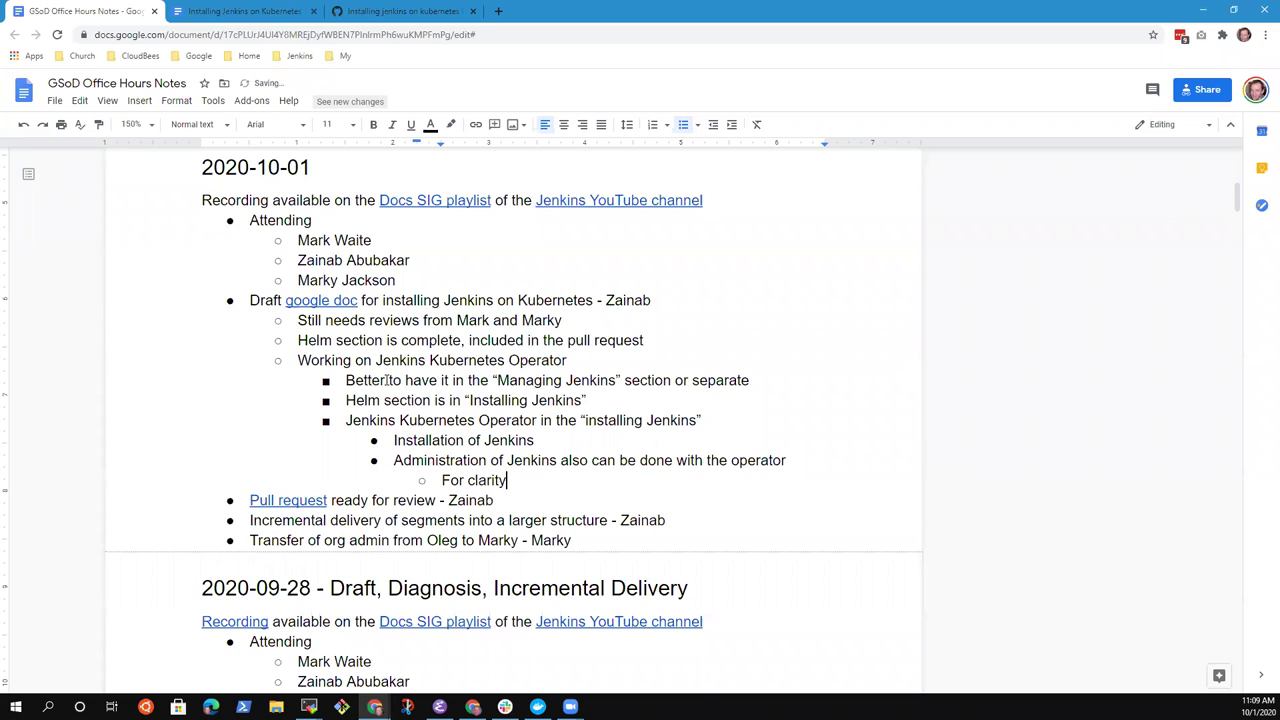
pyautogui.write(', use of')
pyautogui.press('BackSpace')
pyautogui.press('BackSpace')
pyautogui.press('BackSpace')
pyautogui.press('BackSpace')
pyautogui.press('BackSpace')
pyautogui.press('BackSpace')
pyautogui.press('BackSpace')
pyautogui.press('BackSpace')
pyautogui.press('BackSpace')
pyautogui.press('BackSpace')
pyautogui.press('BackSpace')
pyautogui.press('BackSpace')
pyautogui.press('BackSpace')
pyautogui.press('BackSpace')
pyautogui.press('BackSpace')
pyautogui.press('BackSpace')
pyautogui.press('BackSpace')
pyautogui.press('BackSpace')
pyautogui.press('BackSpace')
pyautogui.write('Can')
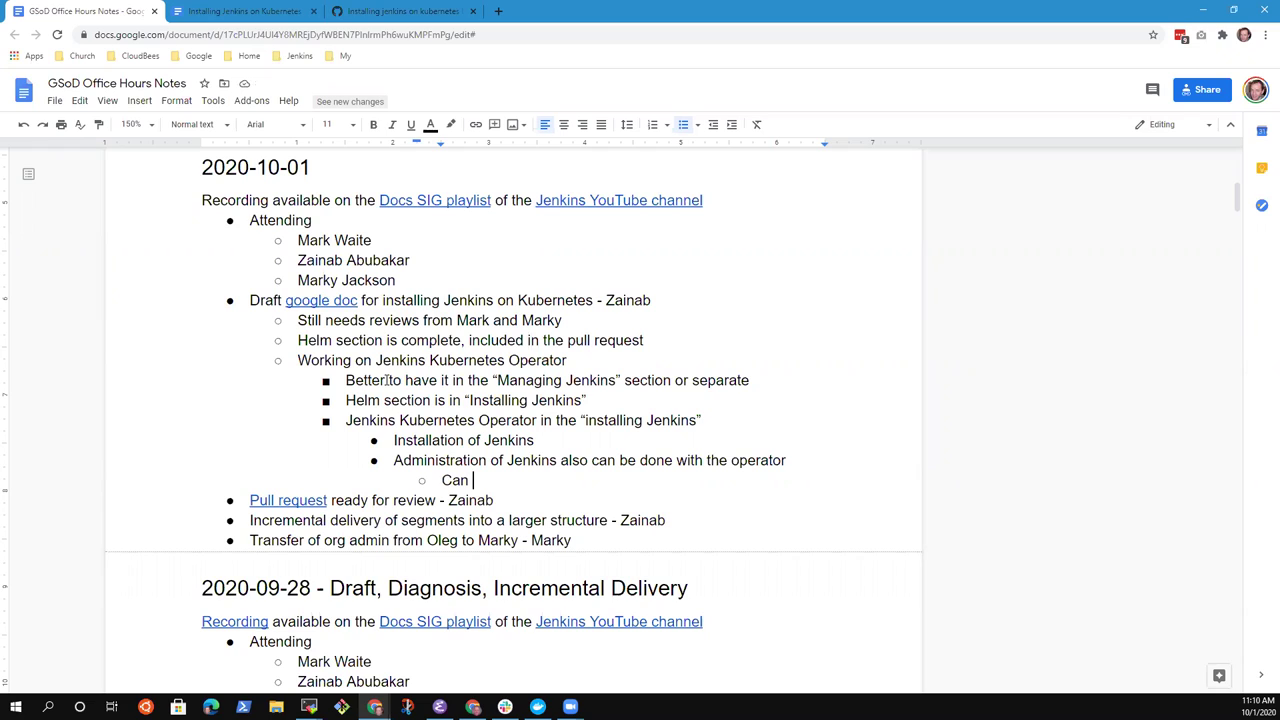
pyautogui.write('w')
pyautogui.press('BackSpace')
pyautogui.write('we have a separa')
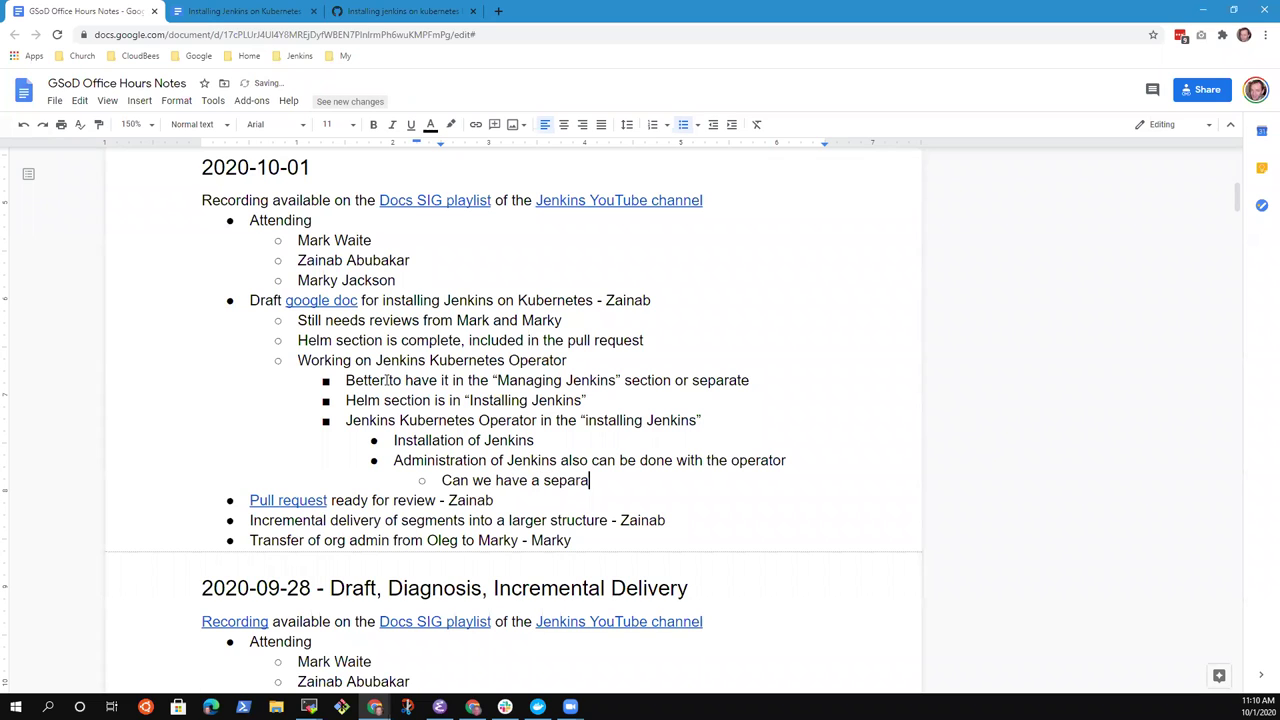
pyautogui.write('te page for Operat')
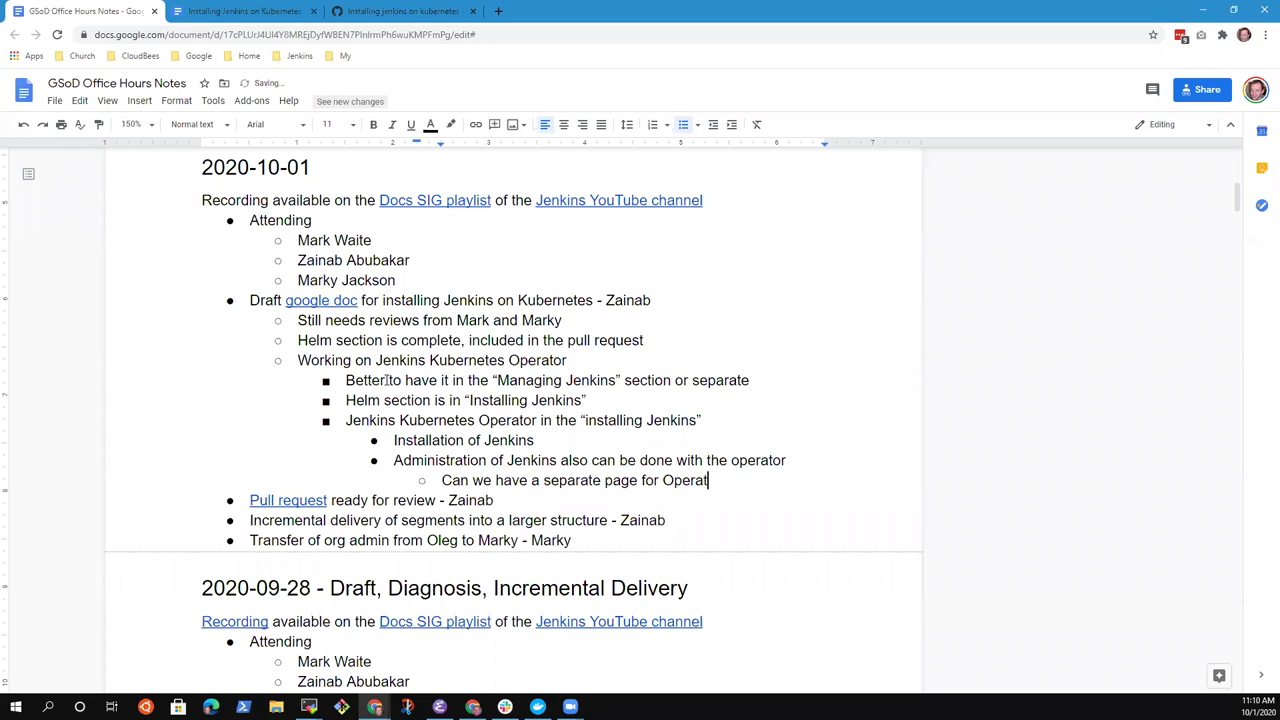
pyautogui.write('or Admin functions')
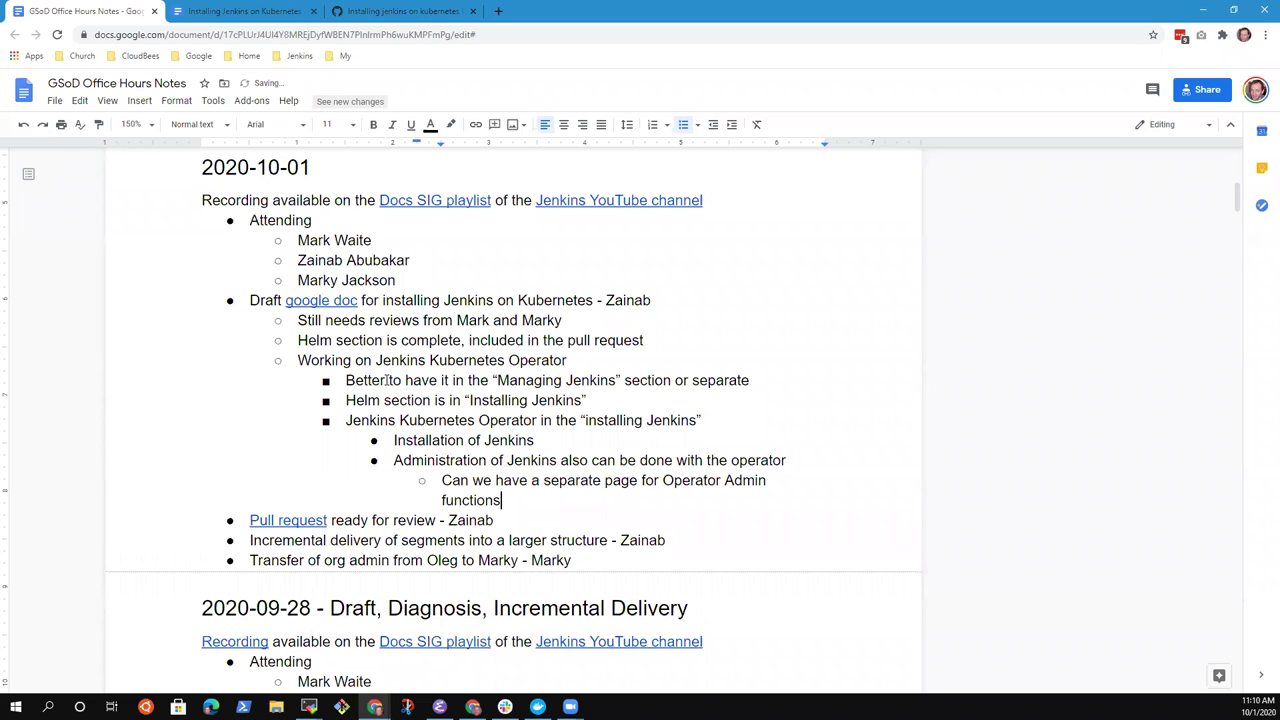
pyautogui.hotkey('ctrl', 'Left')
pyautogui.hotkey('ctrl', 'Left')
pyautogui.hotkey('ctrl', 'Left')
pyautogui.hotkey('ctrl', 'Left')
pyautogui.hotkey('ctrl', 'Left')
pyautogui.hotkey('ctrl', 'Left')
pyautogui.hotkey('ctrl', 'Left')
# Reword the question to 'Can use a separate page for Operator Admin functions?'
pyautogui.press('Left')
pyautogui.hotkey('ctrl', 'shift', 'Left')
pyautogui.hotkey('ctrl', 'shift', 'Left')
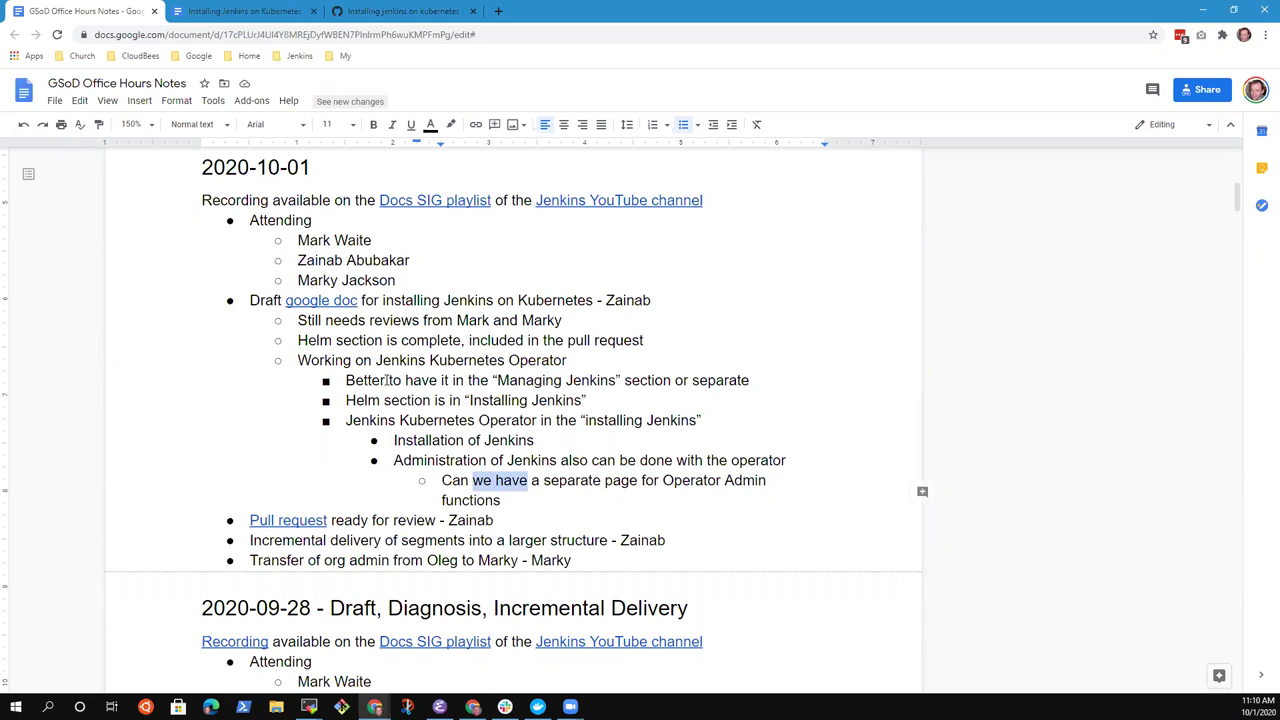
pyautogui.write('use')
pyautogui.press('End')
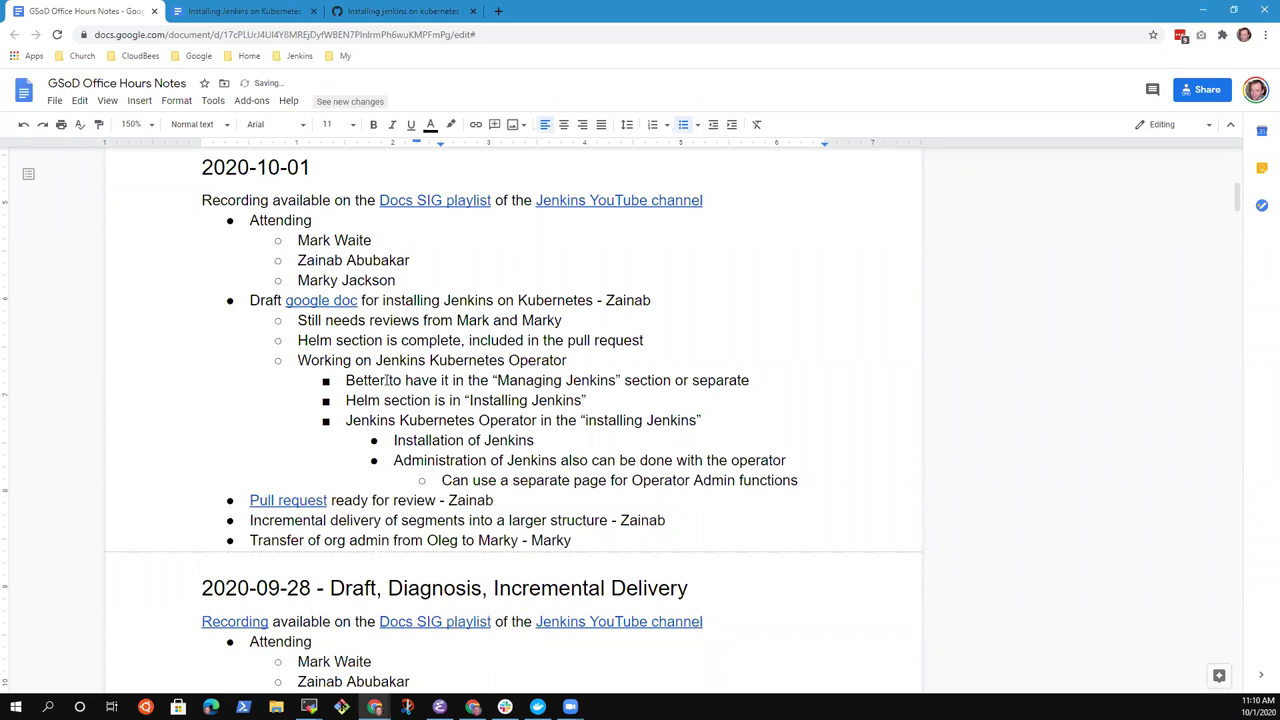
pyautogui.write('?')
# Start a new empty bullet at the Administration level below the question
pyautogui.hotkey('shift', 'End')
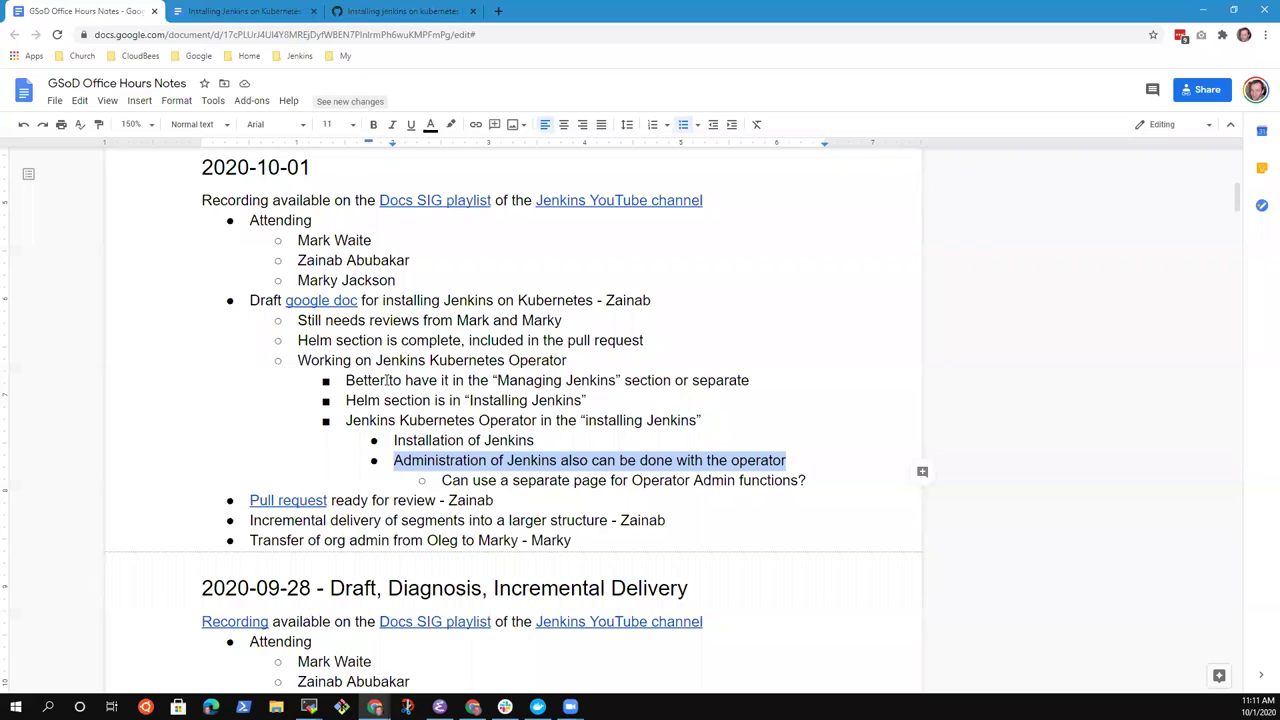
pyautogui.press('Down')
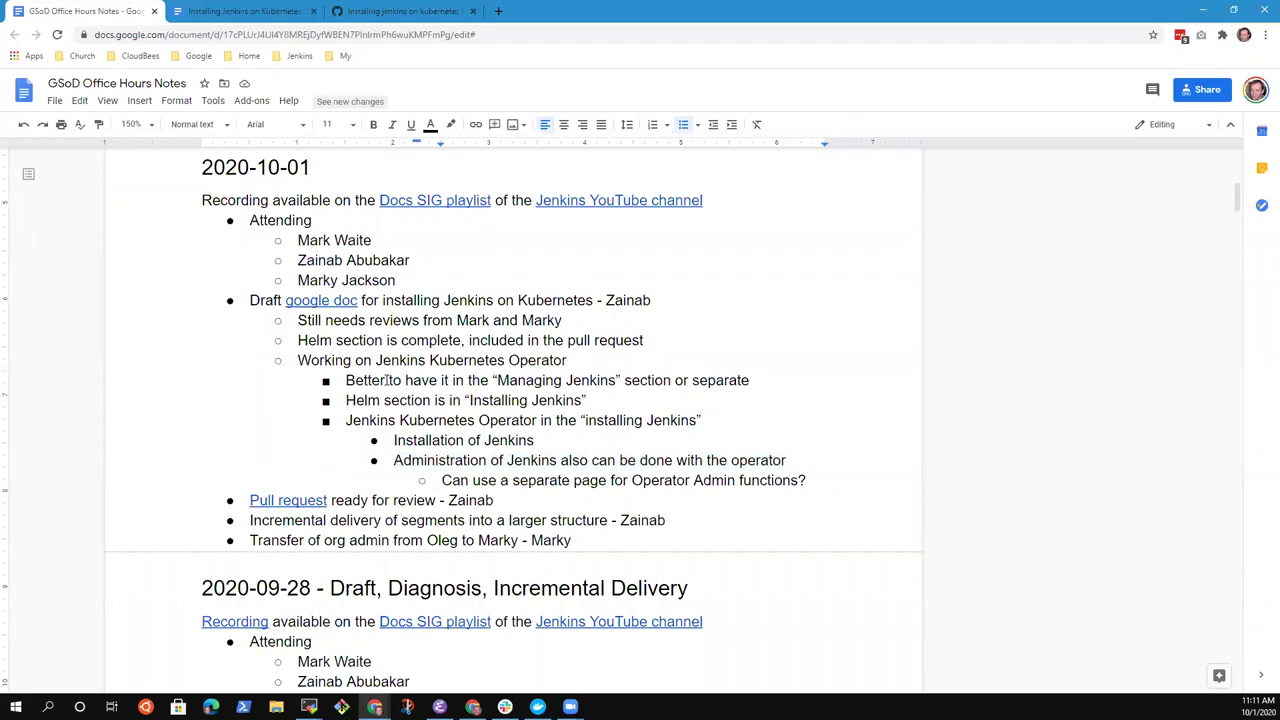
pyautogui.press('Return')
pyautogui.hotkey('shift', 'Tab')
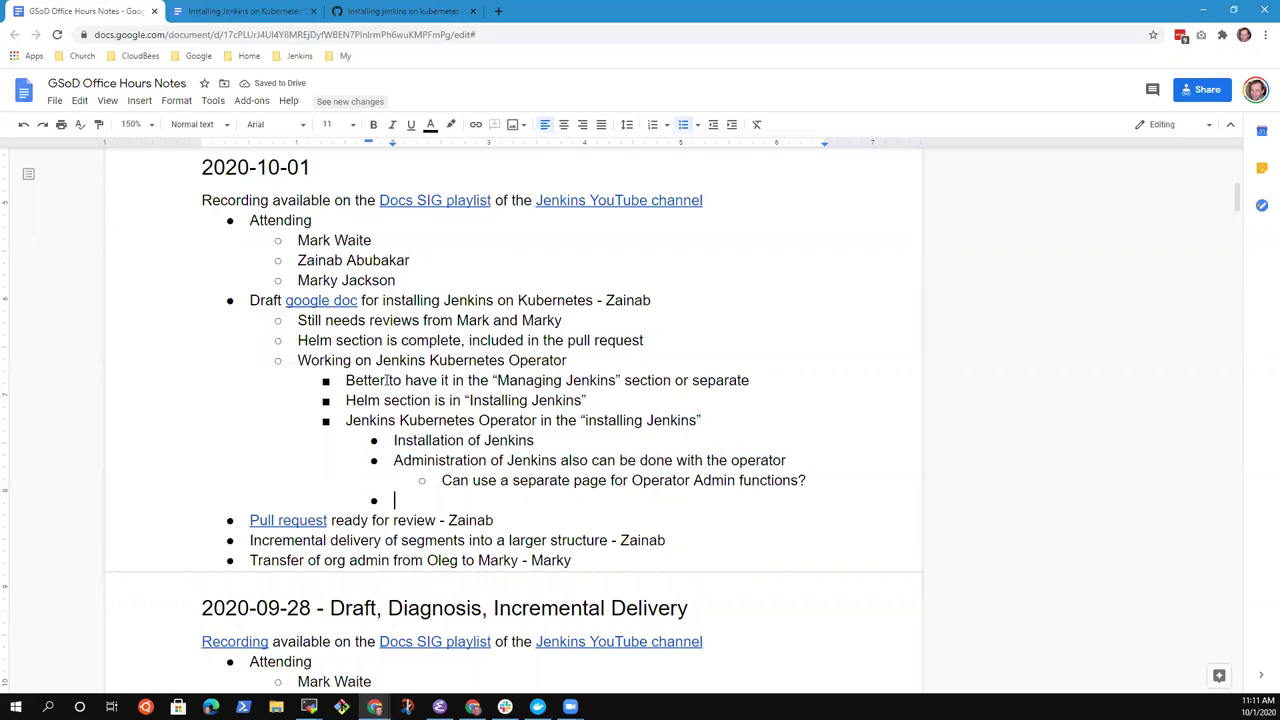
# Add the bullet 'Link to admin material from the Installing Jenkins page'
pyautogui.write('Link tro')
pyautogui.press('BackSpace')
pyautogui.press('BackSpace')
pyautogui.press('BackSpace')
pyautogui.write('oi')
pyautogui.press('BackSpace')
pyautogui.write('admin m')
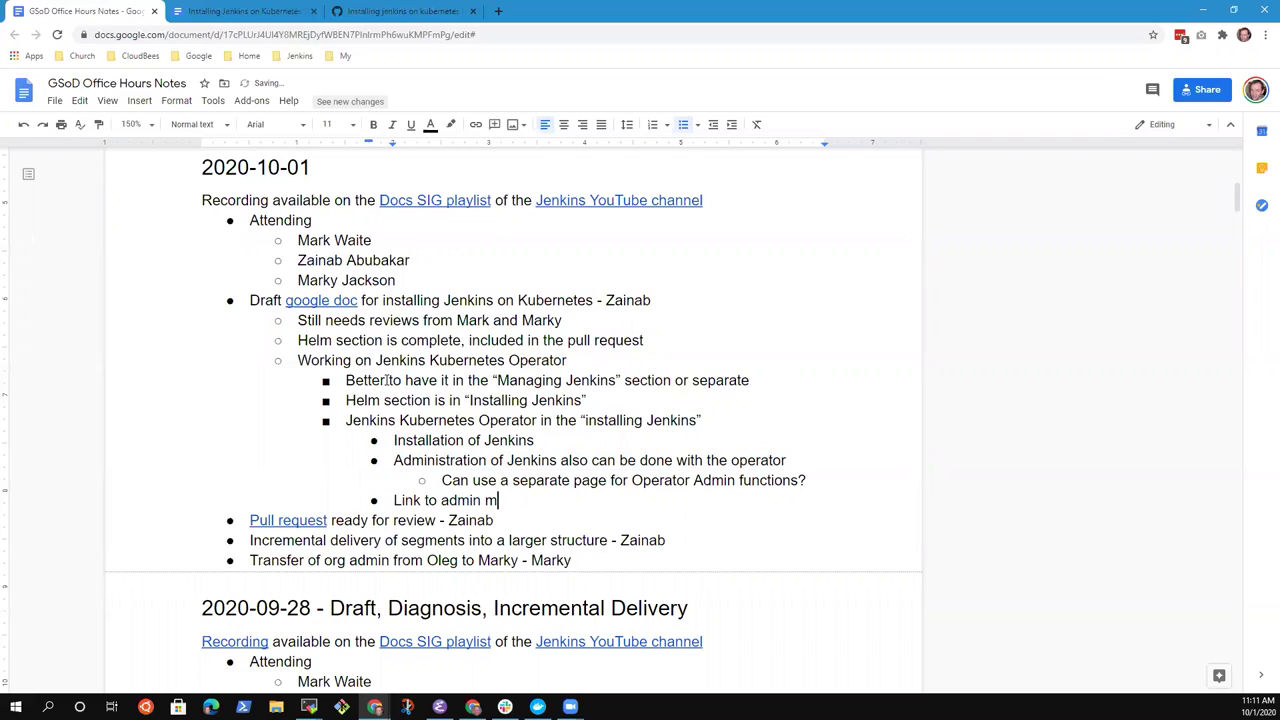
pyautogui.write('aterial from the Insta')
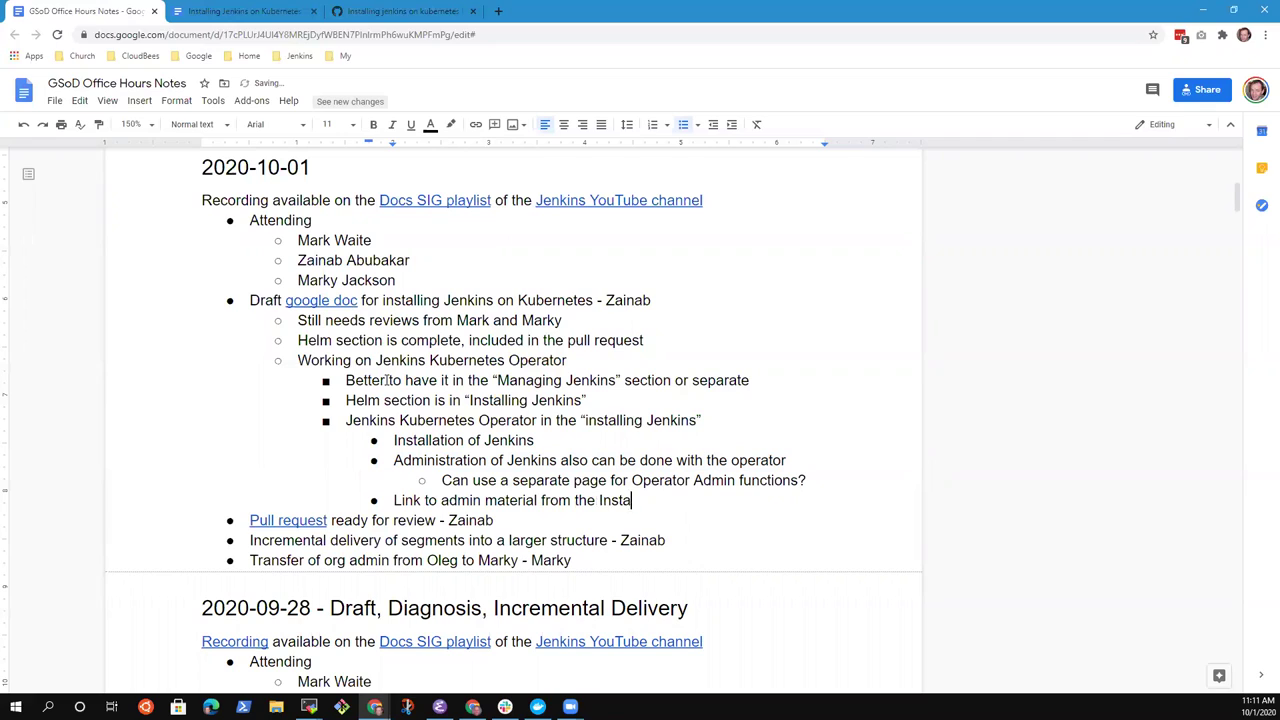
pyautogui.write('lling Jenkins page')
pyautogui.hotkey('ctrl', 'Left')
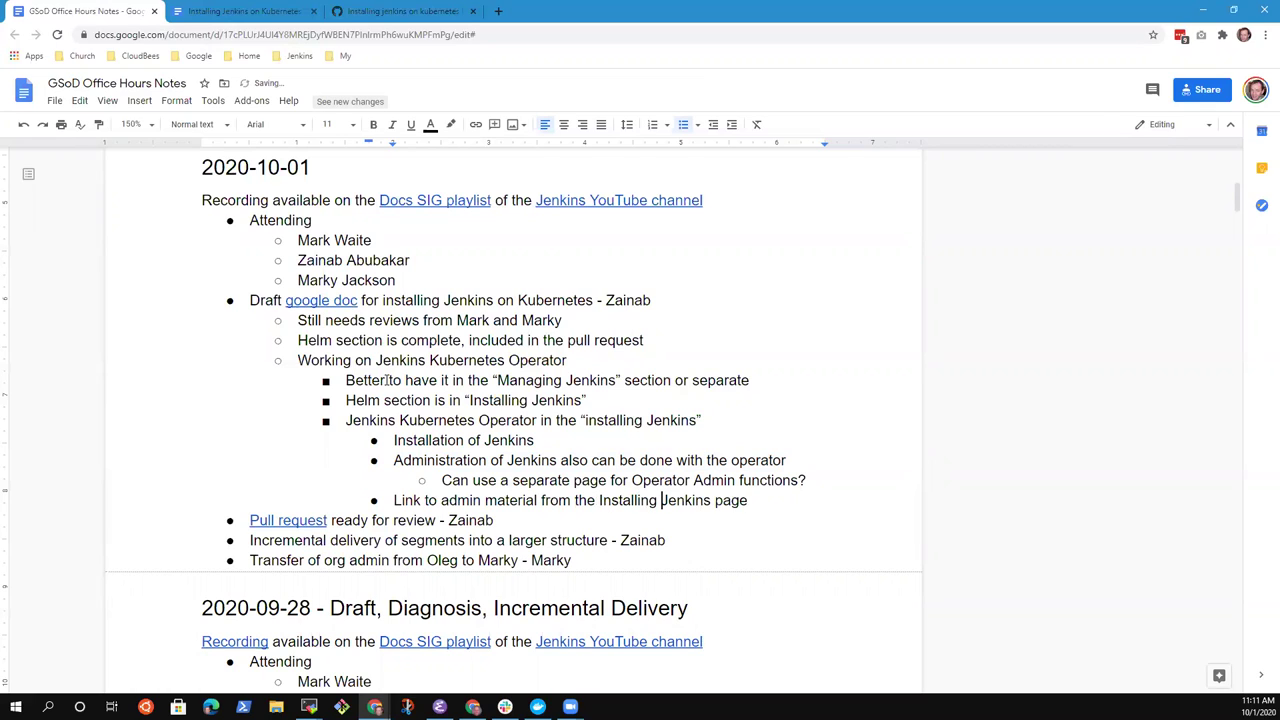
pyautogui.press('End')
# Add an indented '+1' sub-point from the two reviewers under the Link line
pyautogui.press('Return')
pyautogui.press('Tab')
pyautogui.write('+1 from')
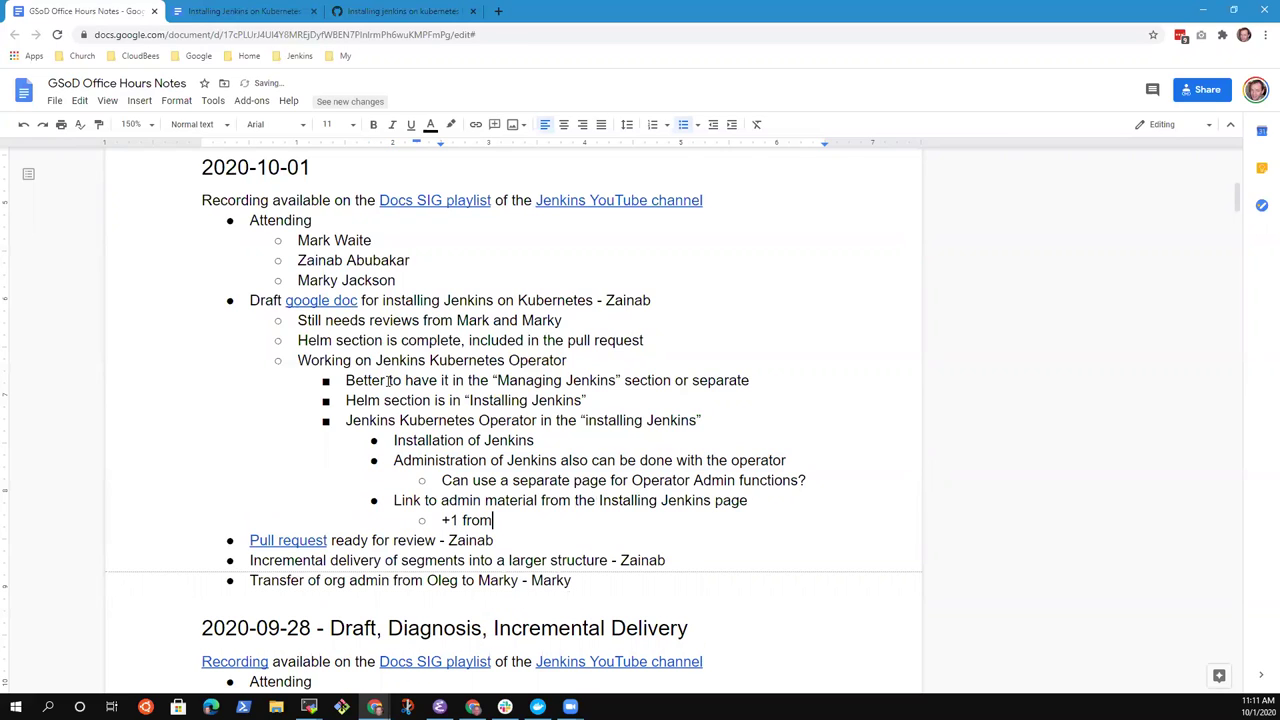
pyautogui.write(' Mark and Marky')
pyautogui.press('Up')
pyautogui.press('End')
pyautogui.press('Home')
pyautogui.hotkey('shift', 'End')
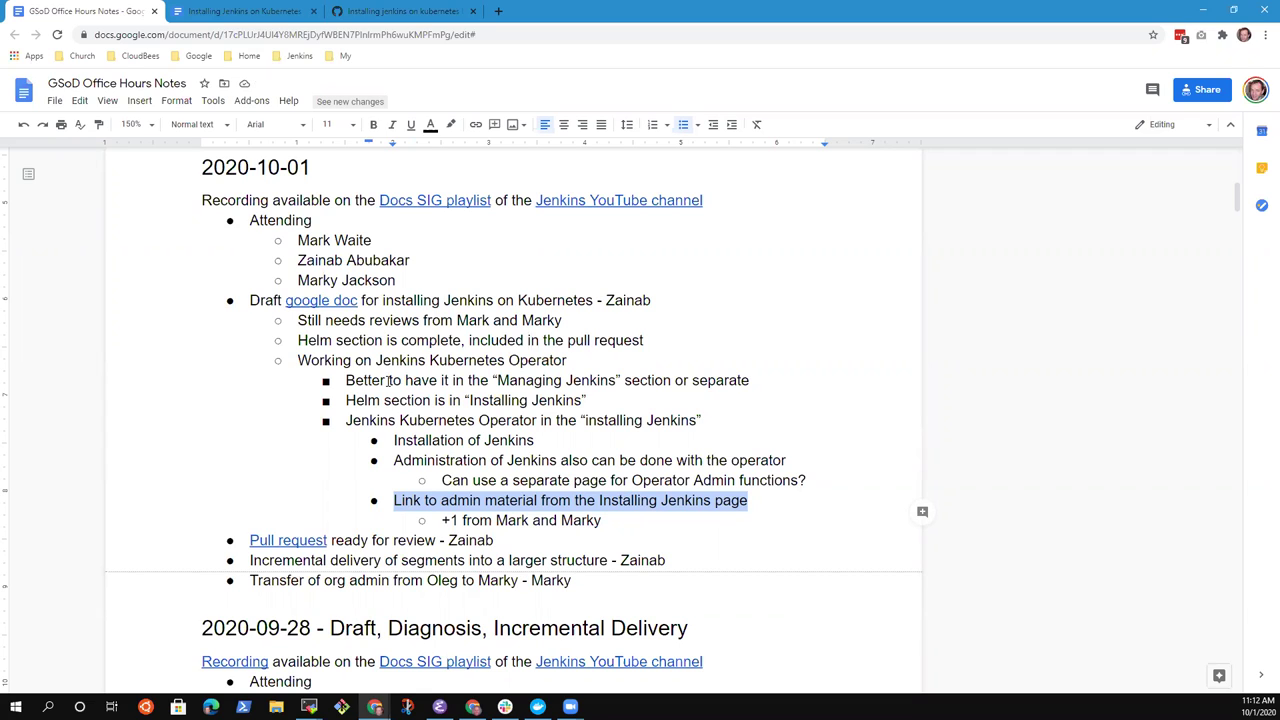
pyautogui.press('Right')
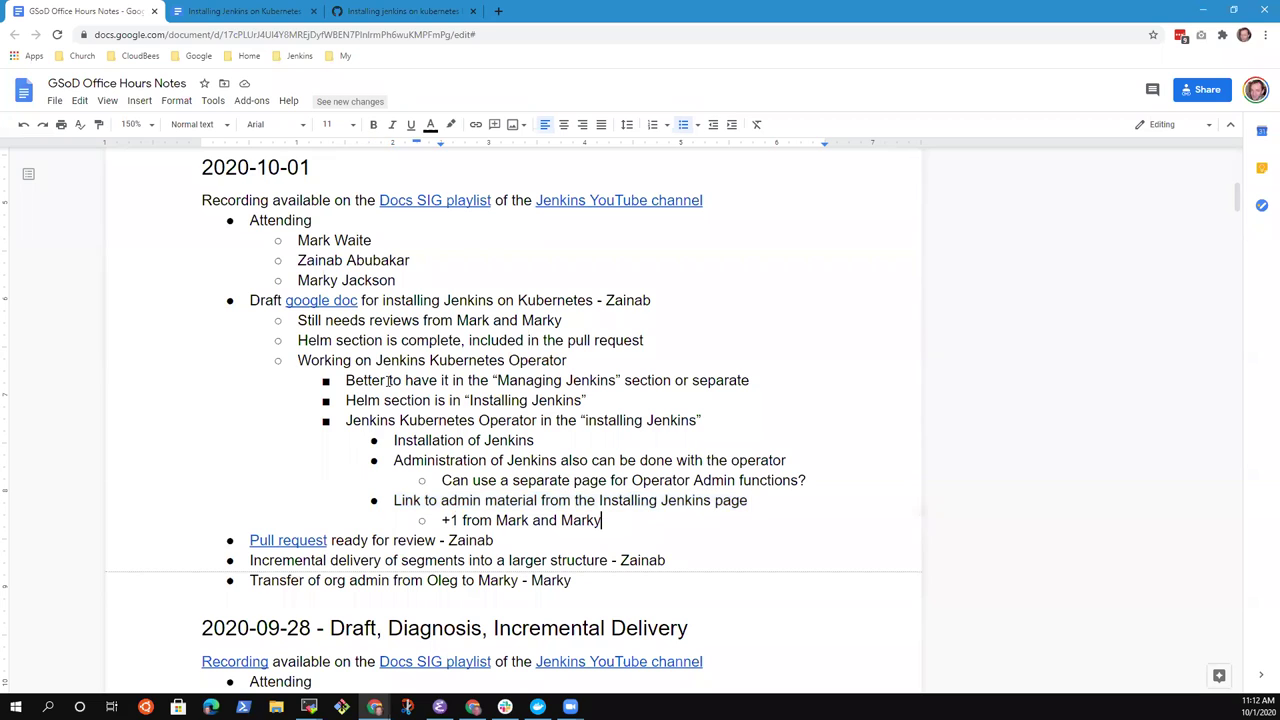
pyautogui.press('Down')
# Capitalize 'installing' to 'Installing' in the Draft line
pyautogui.press('Return')
pyautogui.hotkey('shift', 'Tab')
pyautogui.hotkey('shift', 'Tab')
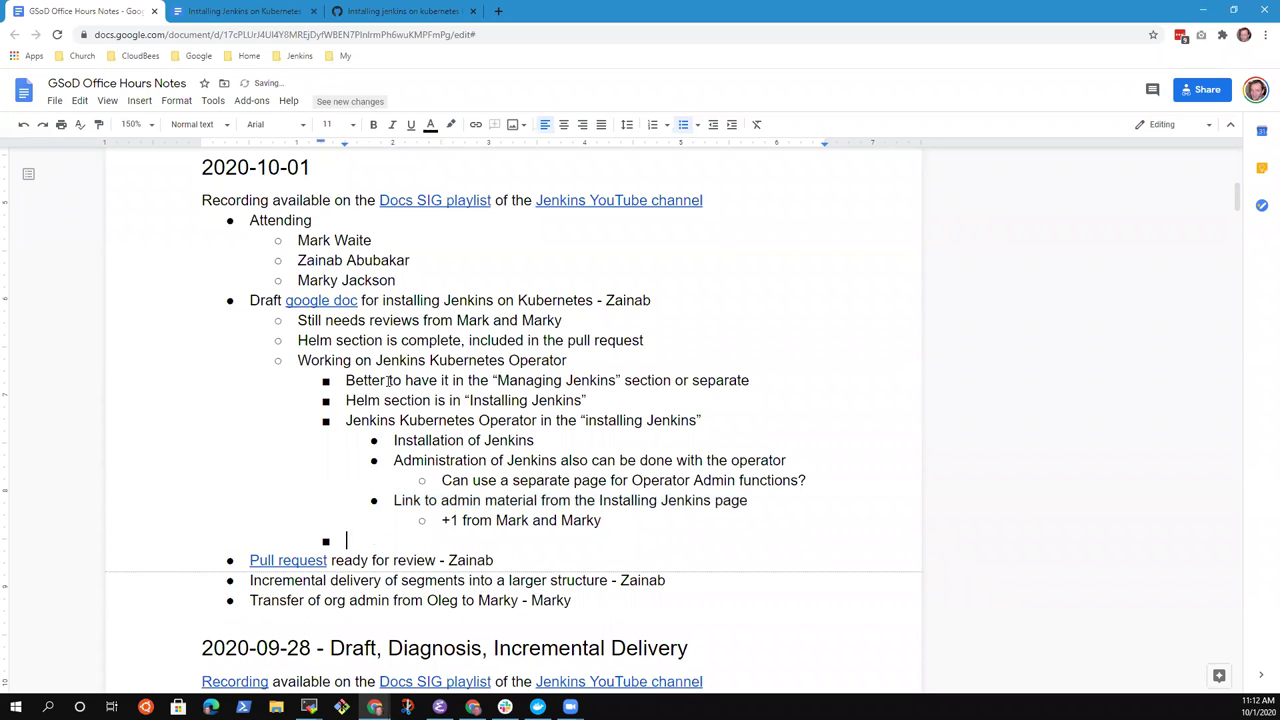
pyautogui.hotkey('shift', 'Tab')
pyautogui.press('Up')
pyautogui.press('Up')
pyautogui.press('Up')
pyautogui.press('Up')
pyautogui.press('Up')
pyautogui.press('Up')
pyautogui.press('Up')
pyautogui.press('Up')
pyautogui.press('Up')
pyautogui.press('Up')
pyautogui.press('Up')
pyautogui.hotkey('ctrl', 'Left')
pyautogui.hotkey('ctrl', 'Left')
pyautogui.hotkey('ctrl', 'Left')
pyautogui.press('Delete')
pyautogui.write('I')
# Delete the leftover empty bullet and select the Pull request line
pyautogui.hotkey('ctrl', 'Left')
pyautogui.hotkey('ctrl', 'Left')
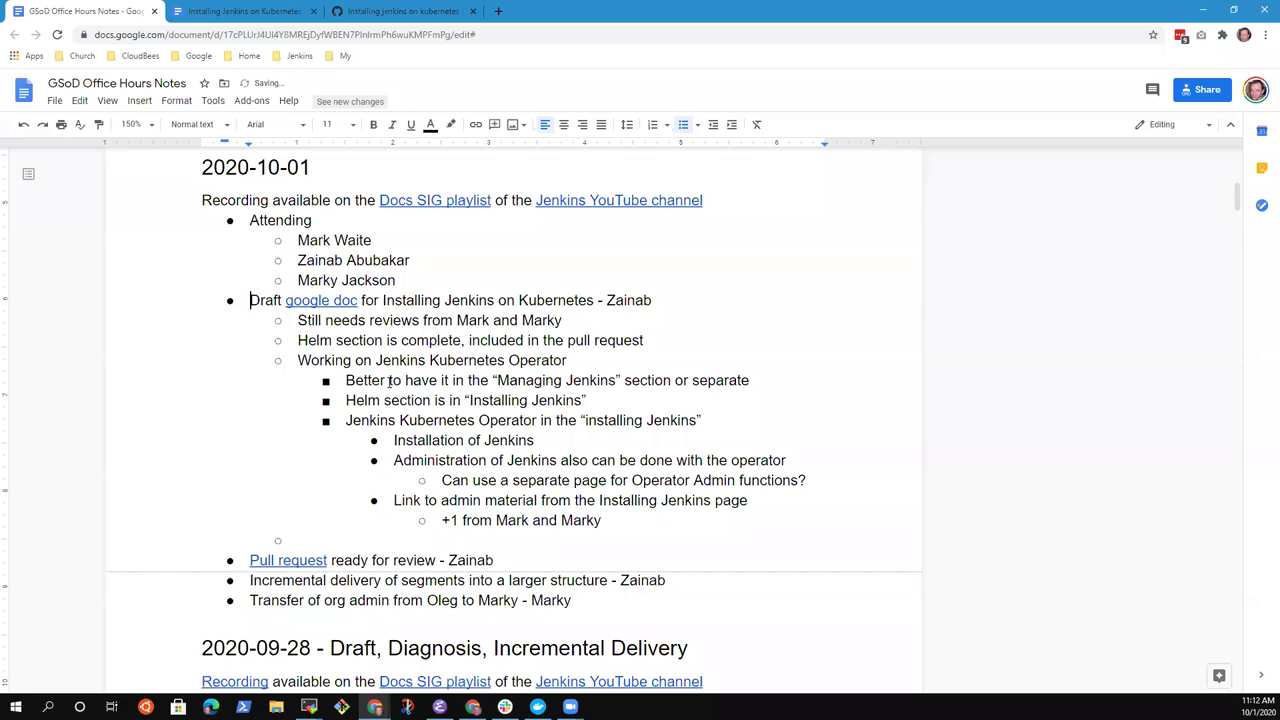
pyautogui.hotkey('shift', 'Home')
pyautogui.press('Down')
pyautogui.press('Down')
pyautogui.press('Down')
pyautogui.press('Down')
pyautogui.press('Down')
pyautogui.press('Down')
pyautogui.press('Down')
pyautogui.press('Down')
pyautogui.press('Down')
pyautogui.press('Down')
pyautogui.press('Down')
pyautogui.press('Down')
pyautogui.press('BackSpace')
pyautogui.press('BackSpace')
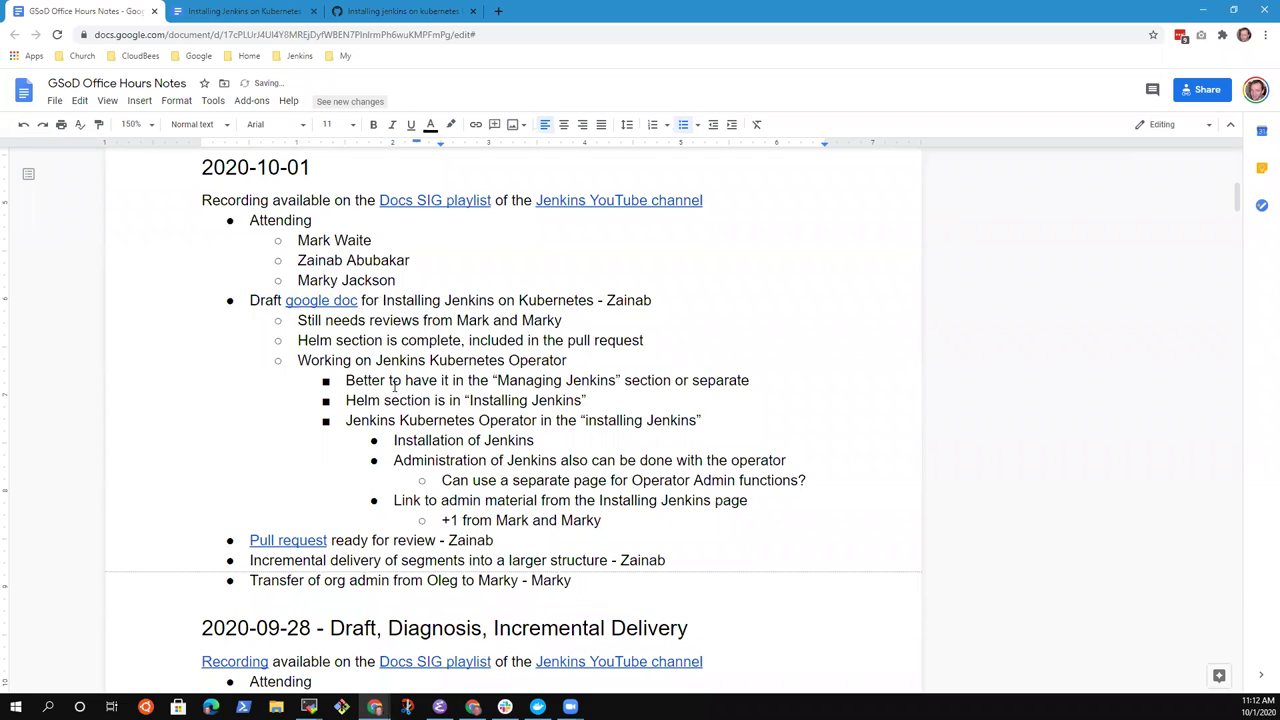
pyautogui.press('Down')
pyautogui.press('Home')
pyautogui.hotkey('shift', 'End')
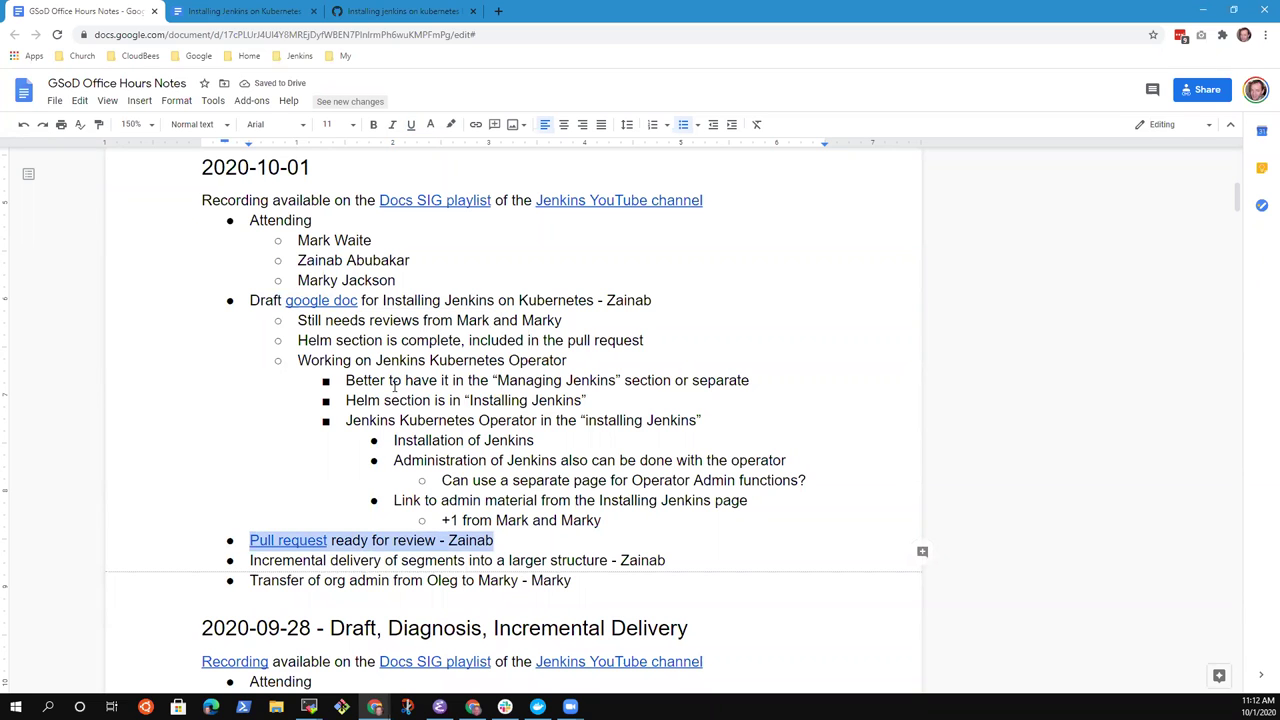
# View PR #3822's _kubernetes.adoc diff at 125% down to the jenkins-volume.yaml PersistentVolume spec
pyautogui.click(377, 14)
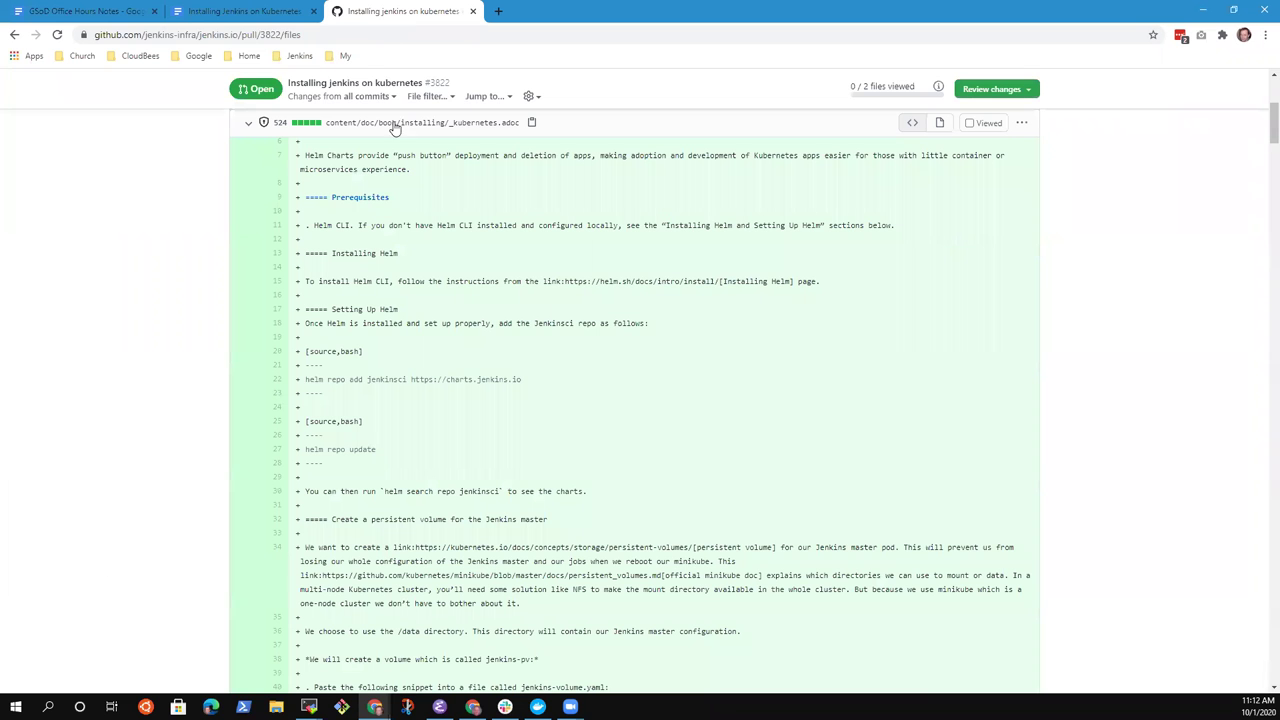
pyautogui.scroll(10, 69, 491)
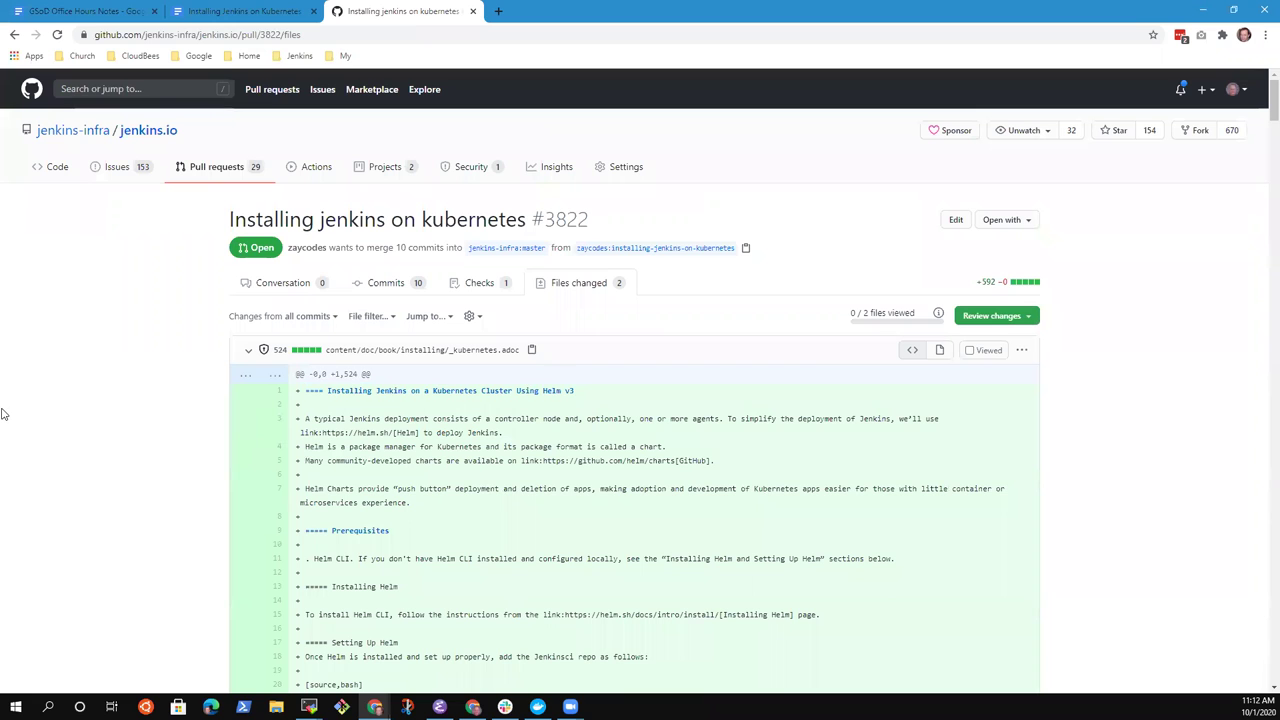
pyautogui.hotkey('ctrl', '+')
pyautogui.hotkey('ctrl', '+')
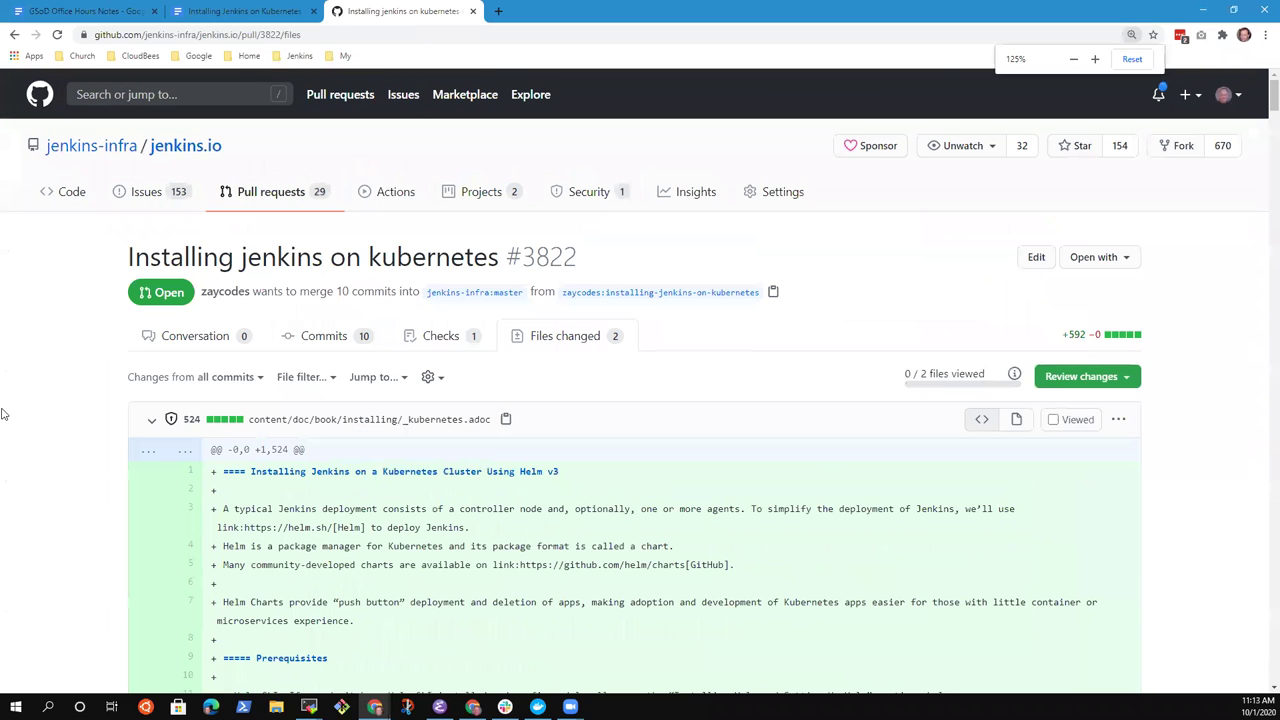
pyautogui.scroll(-6, 108, 460)
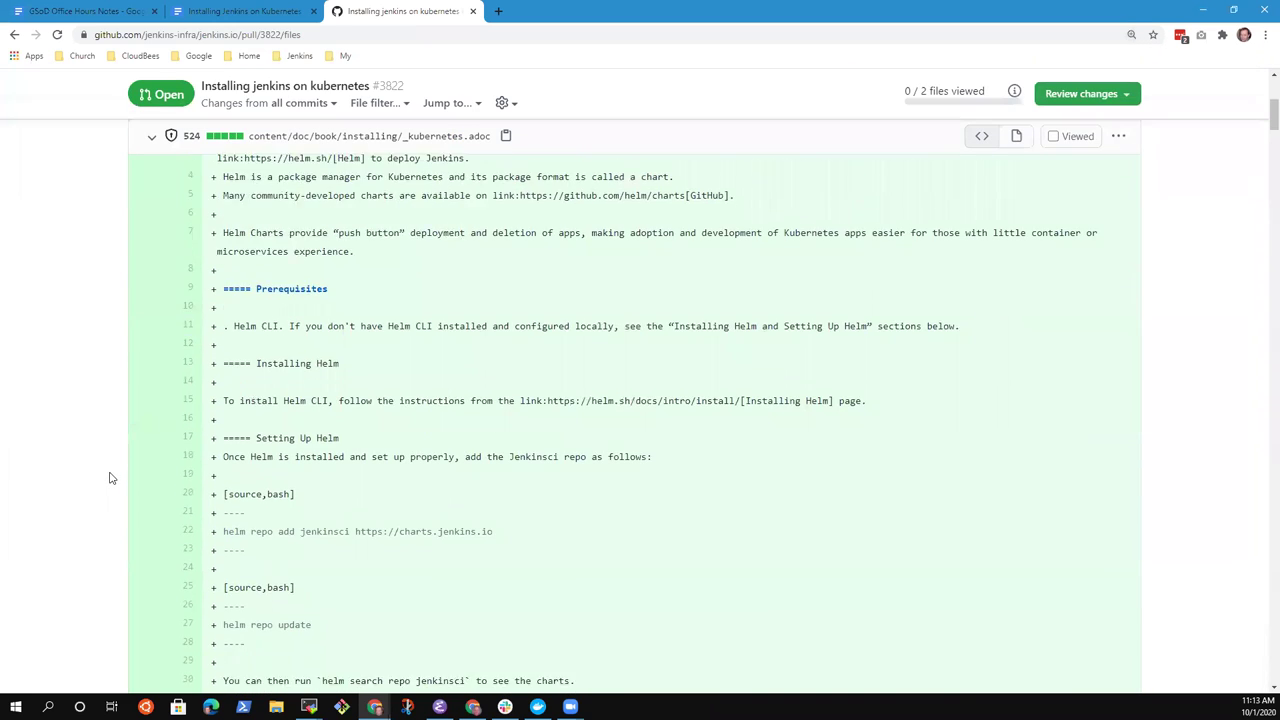
pyautogui.scroll(-2, 110, 478)
pyautogui.scroll(1, 112, 485)
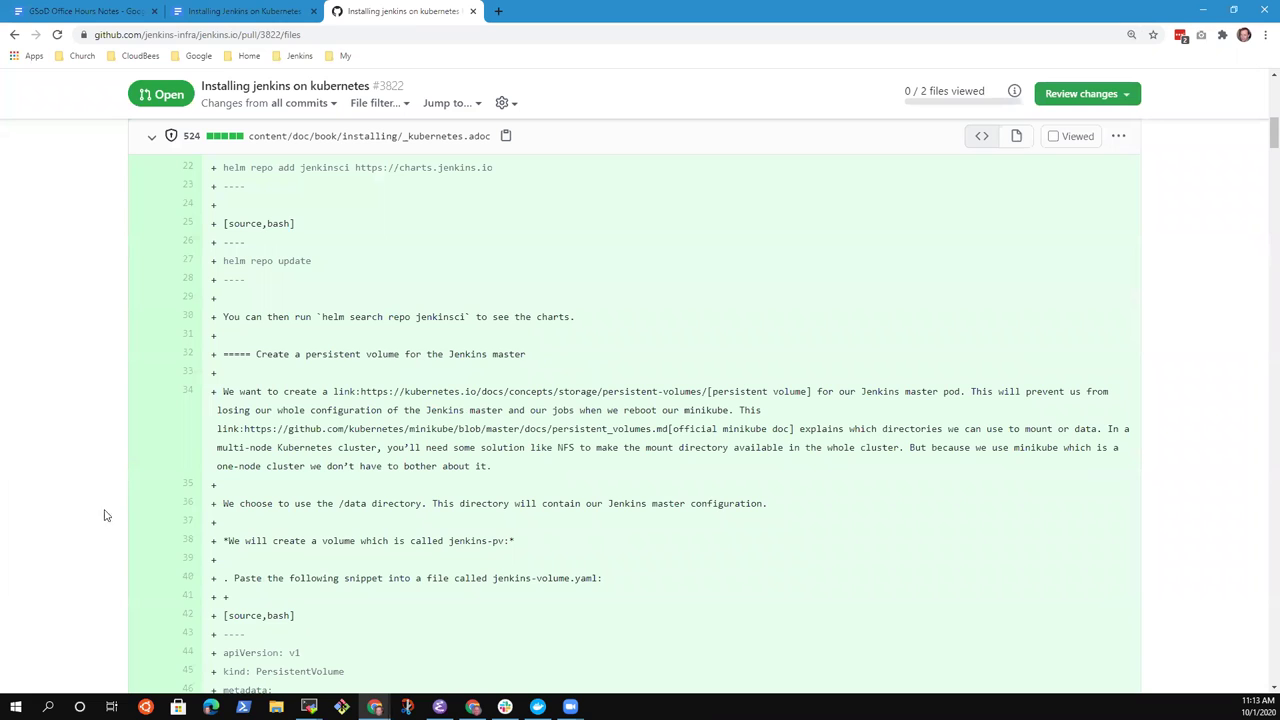
pyautogui.scroll(-2, 180, 520)
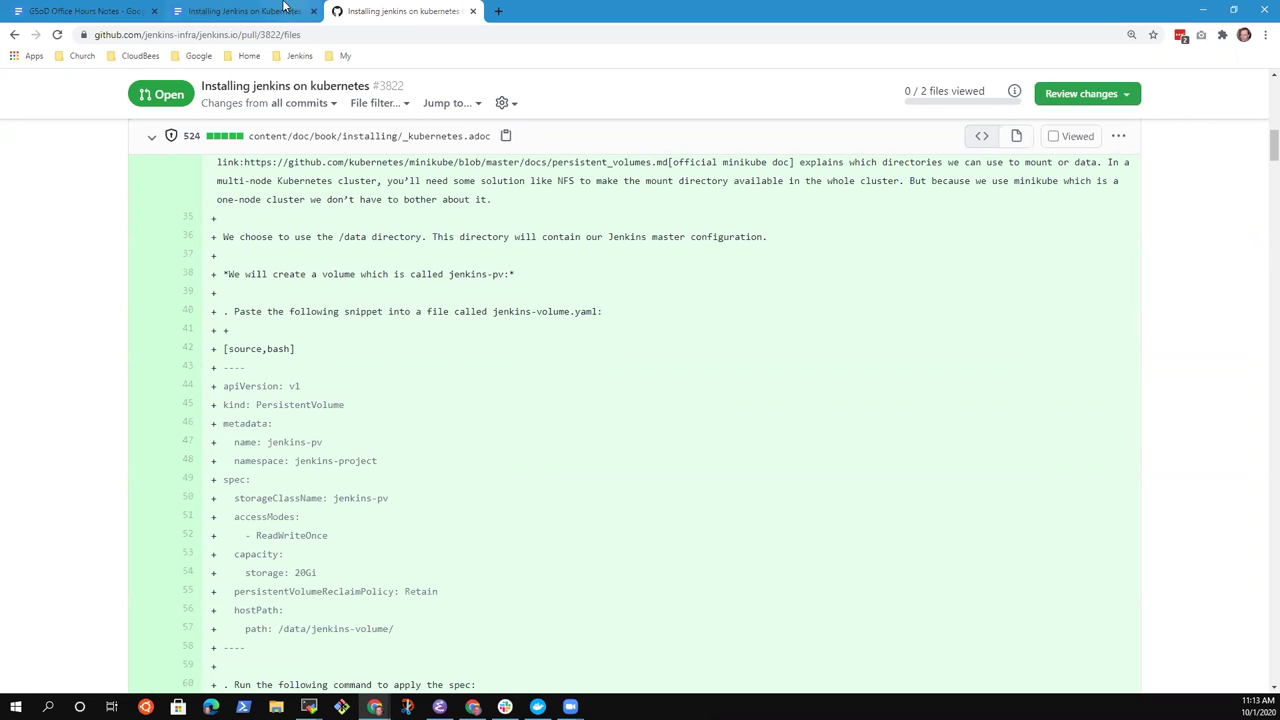
pyautogui.scroll(-5, 205, 403)
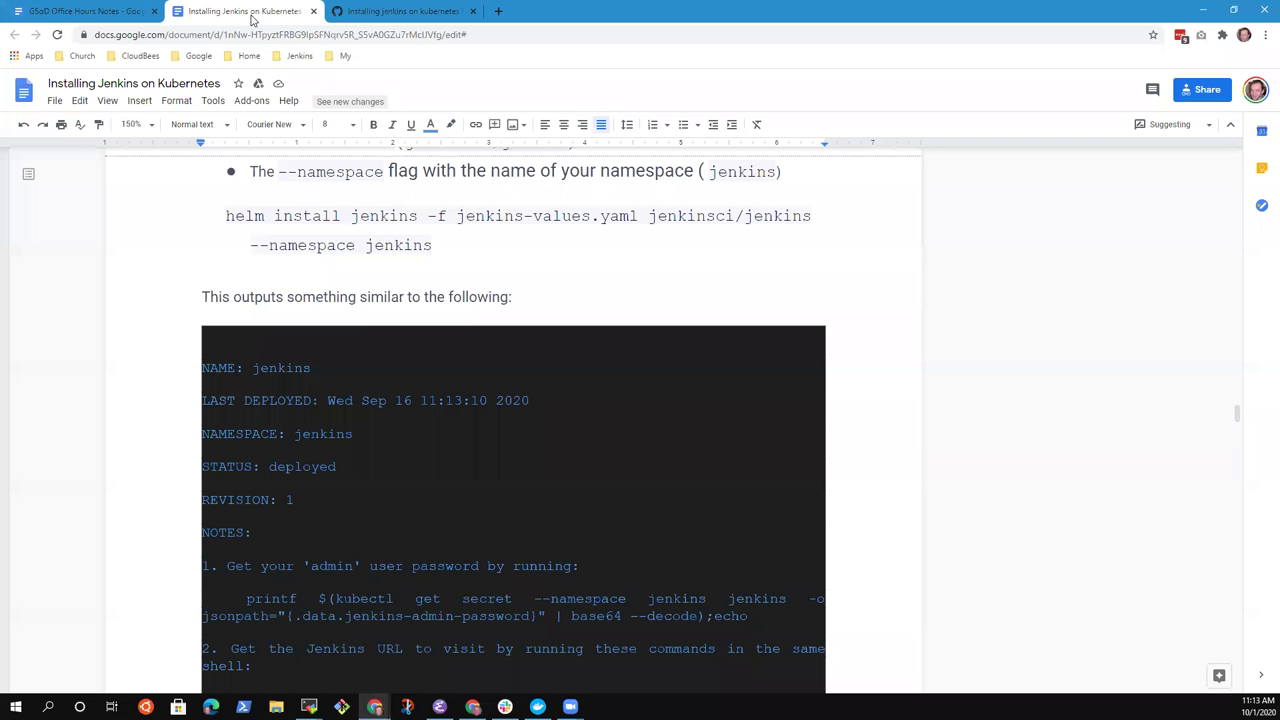
# Under the Pull request item, add a sub-bullet naming the two reviewers who will review it
pyautogui.click(252, 14)
pyautogui.click(92, 12)
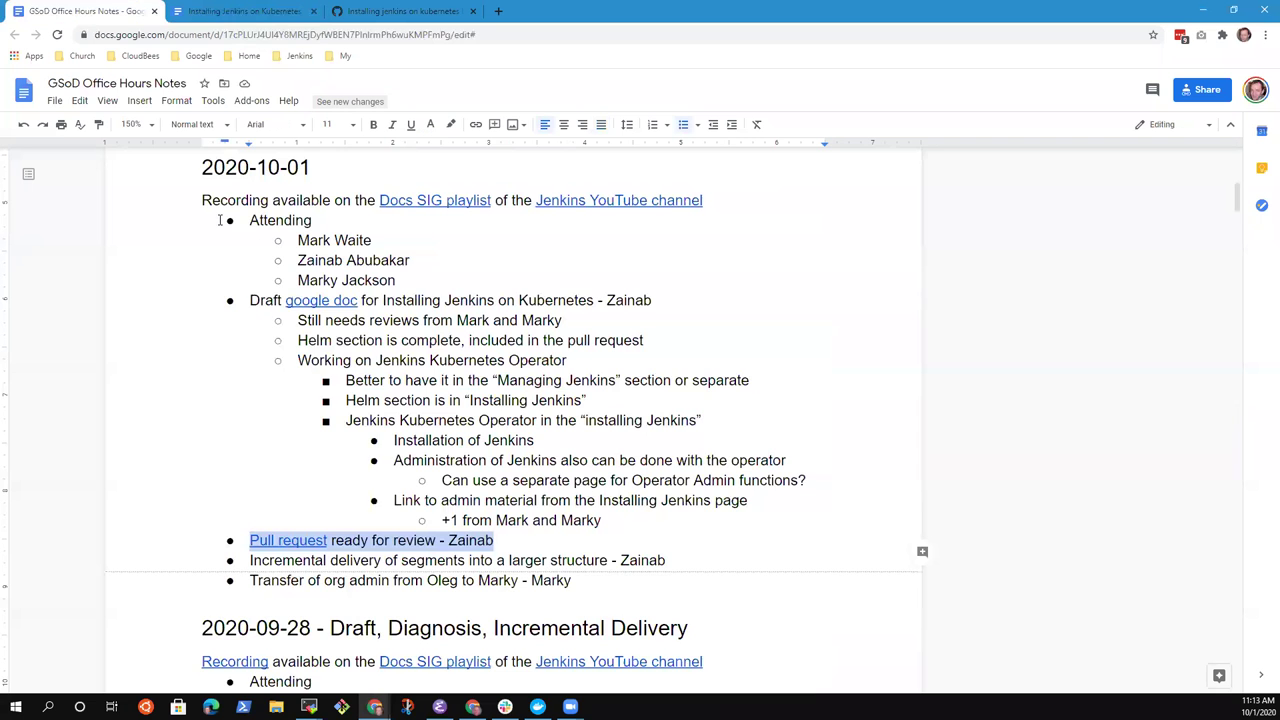
pyautogui.click(508, 545)
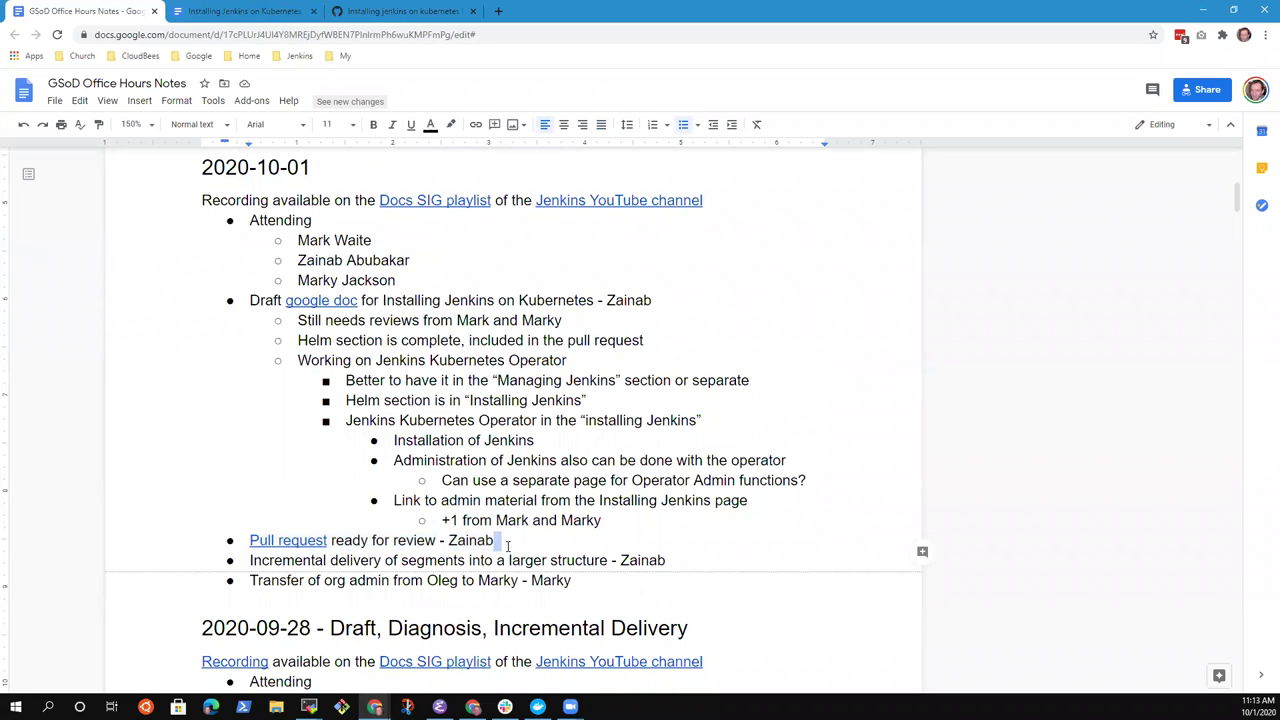
pyautogui.click(507, 545)
pyautogui.press('Return')
pyautogui.press('Tab')
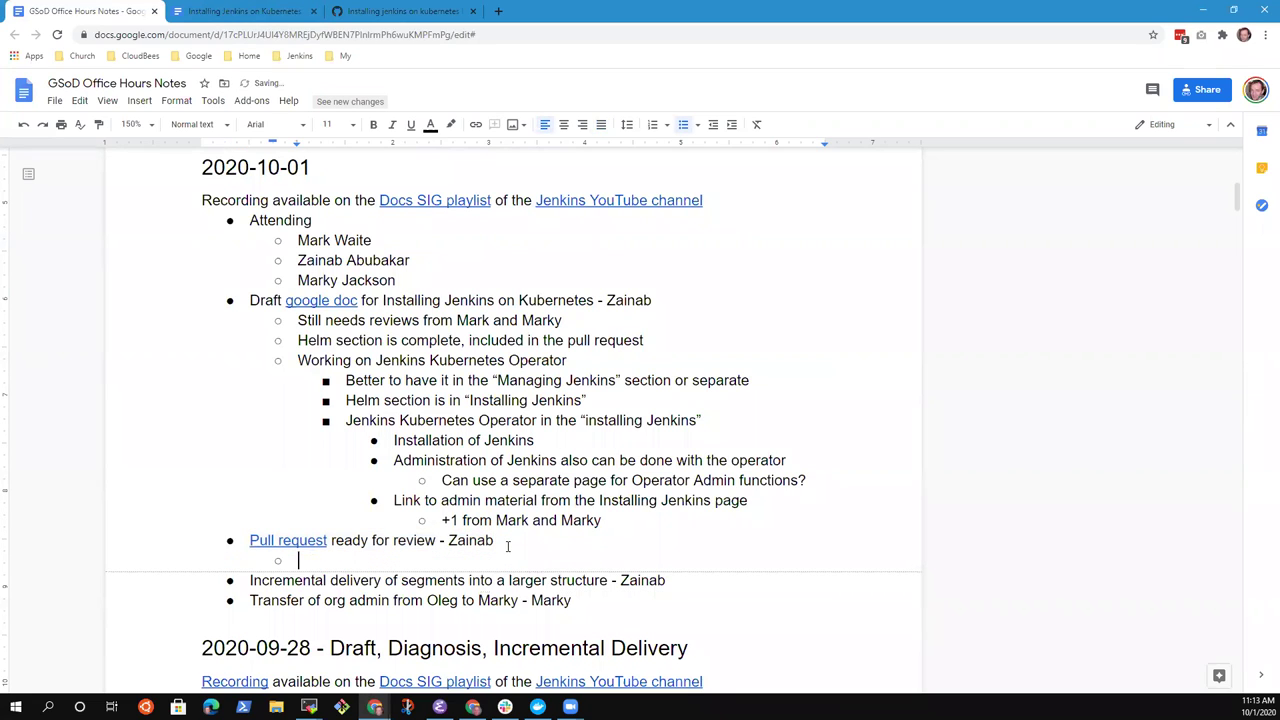
pyautogui.write('Mark and Marky to review')
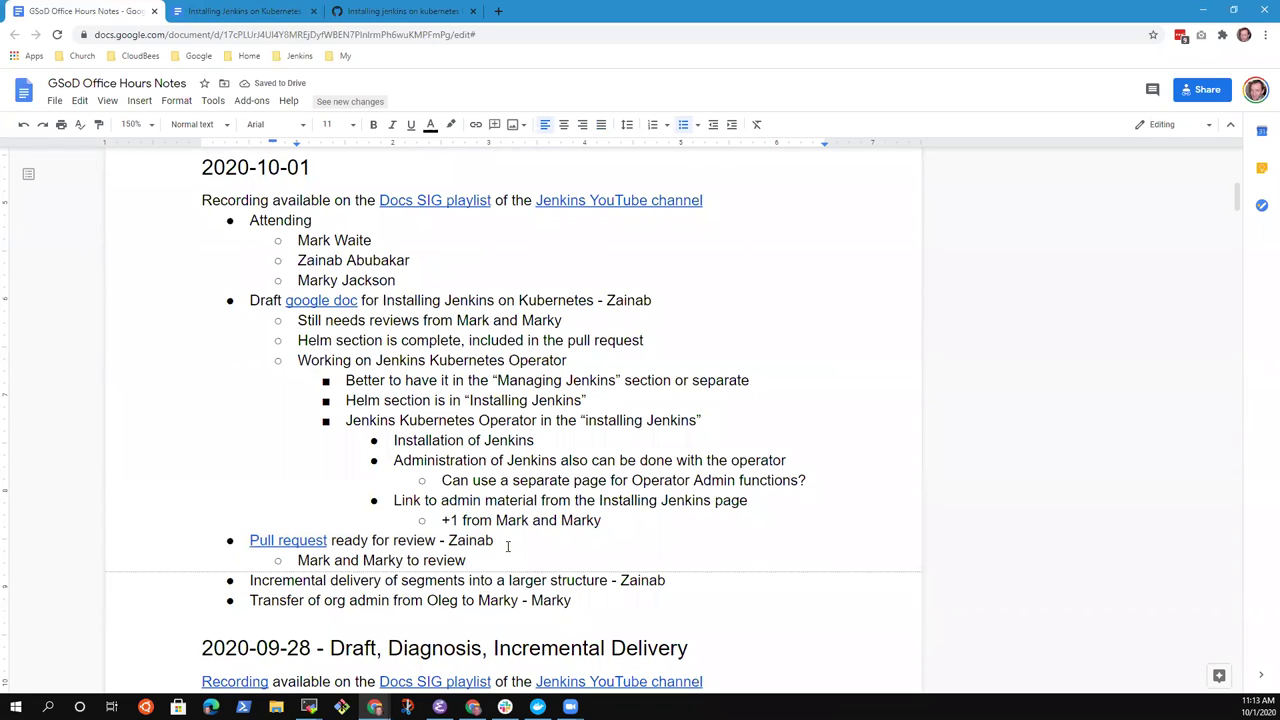
# Add the sub-bullet 'Content from Google Doc has moved to the pull request'
pyautogui.press('Return')
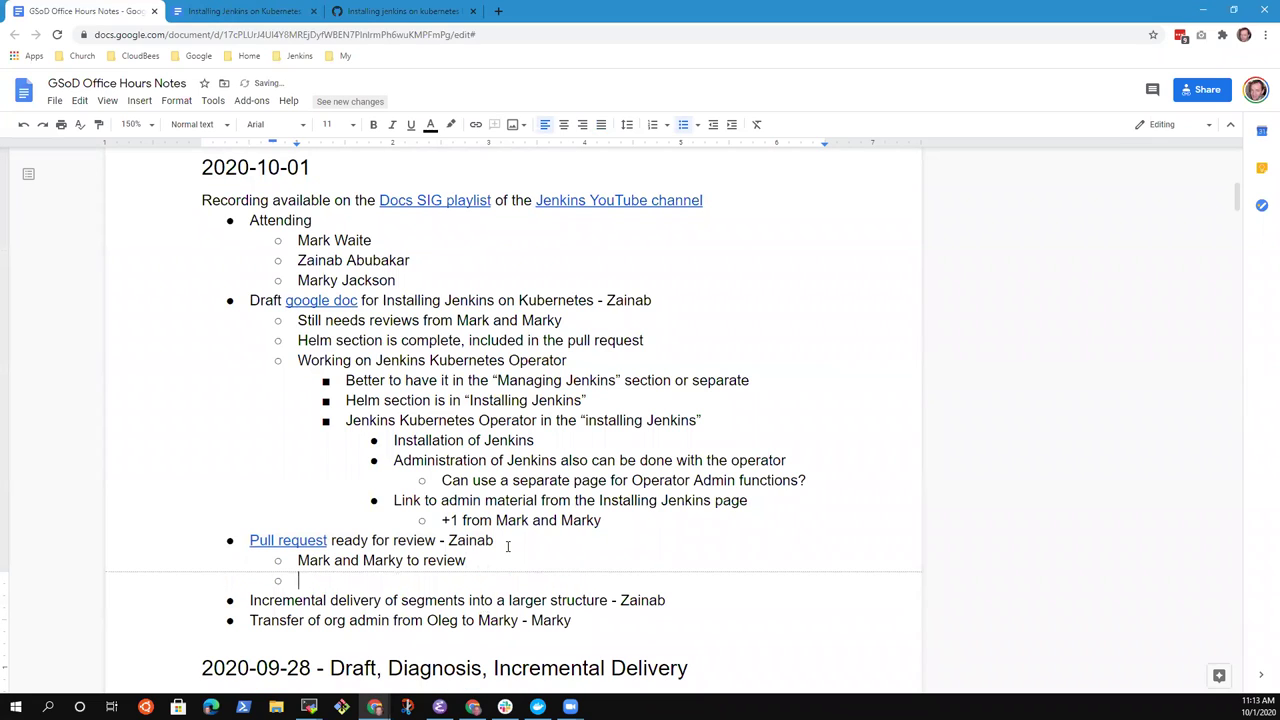
pyautogui.write('Content from Google Doc has moved t')
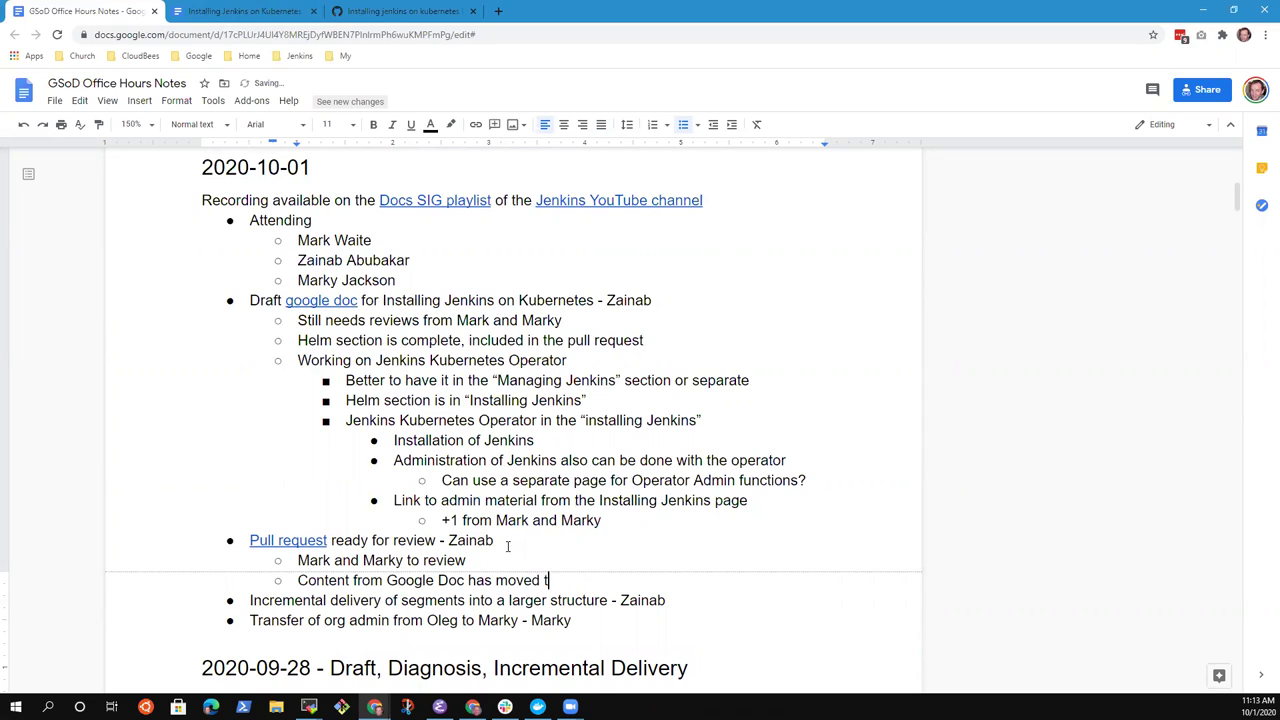
pyautogui.write('o the pull request')
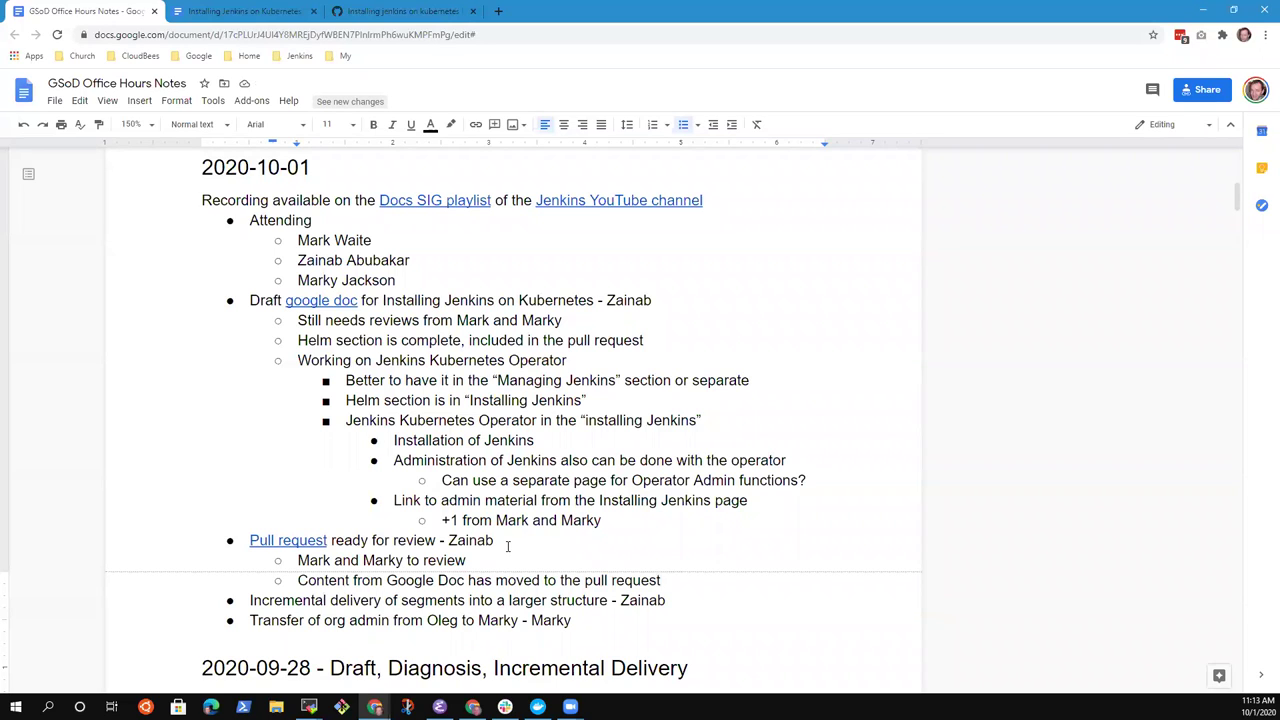
pyautogui.press('Up')
pyautogui.press('Up')
pyautogui.press('Home')
pyautogui.hotkey('shift', 'End')
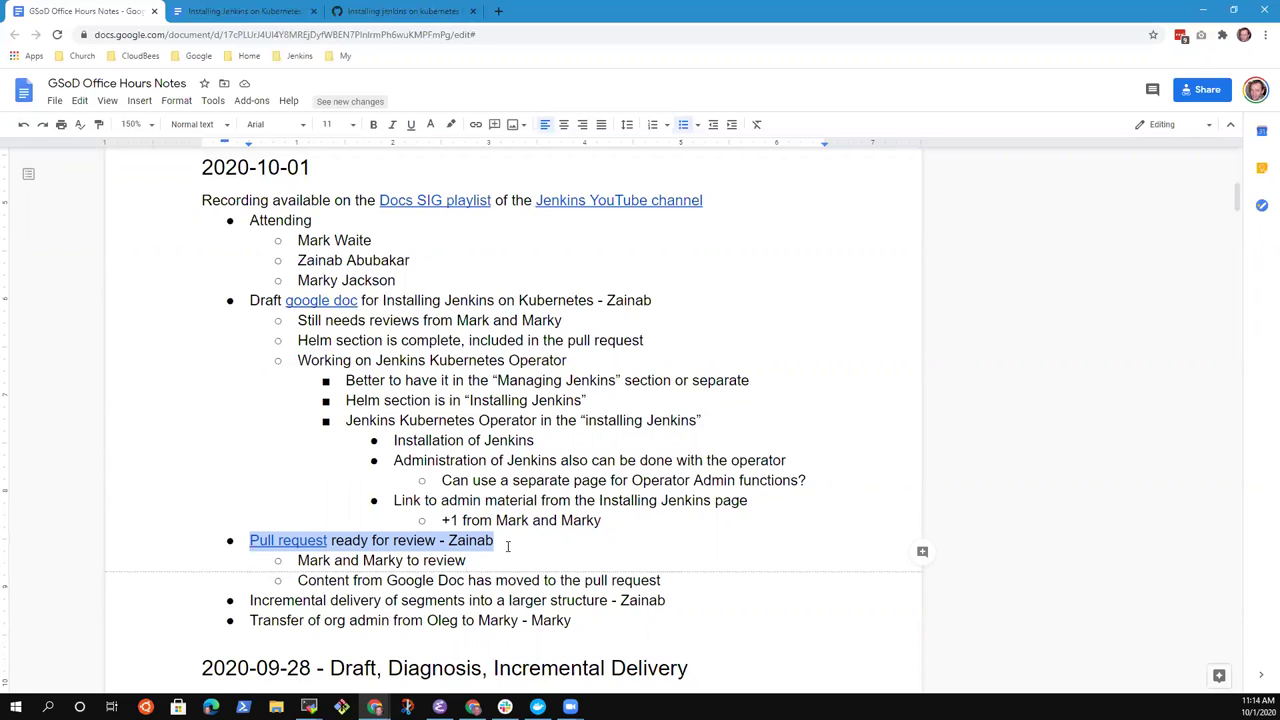
# Add an indented sub-point under Incremental delivery: a contributor will submit a pull request for the structure
pyautogui.press('Down')
pyautogui.press('Down')
pyautogui.press('Down')
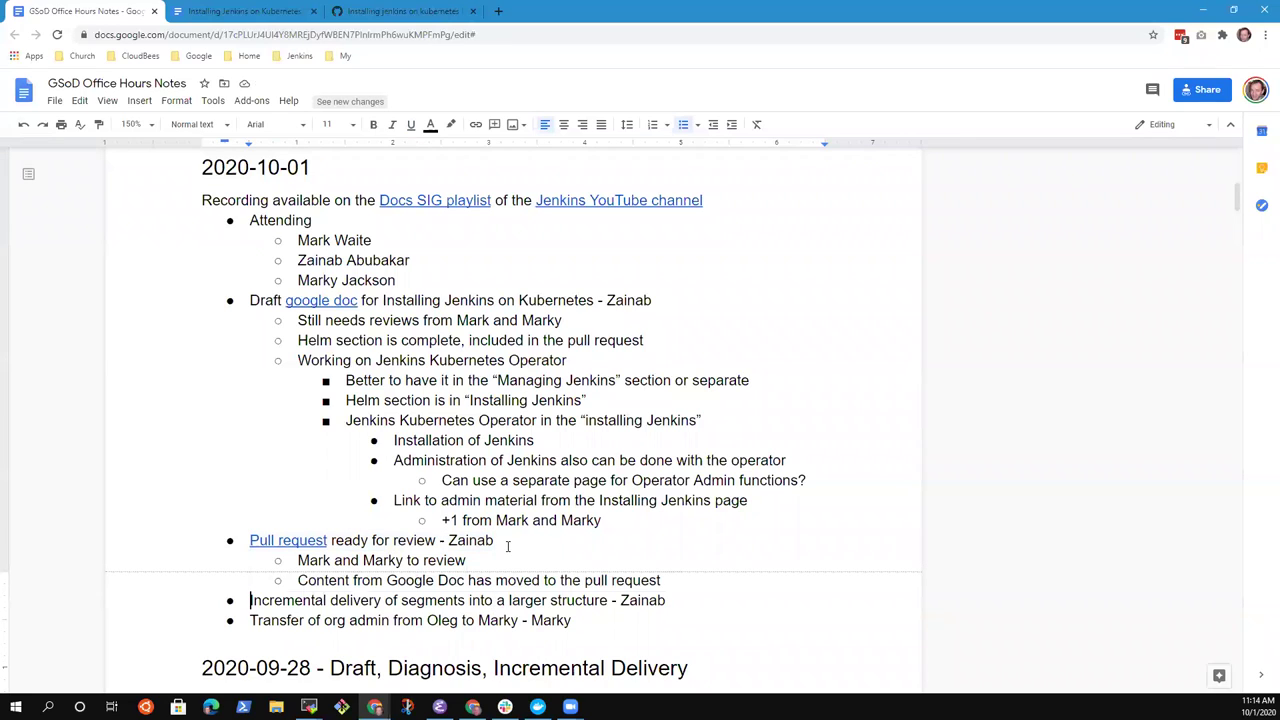
pyautogui.hotkey('shift', 'End')
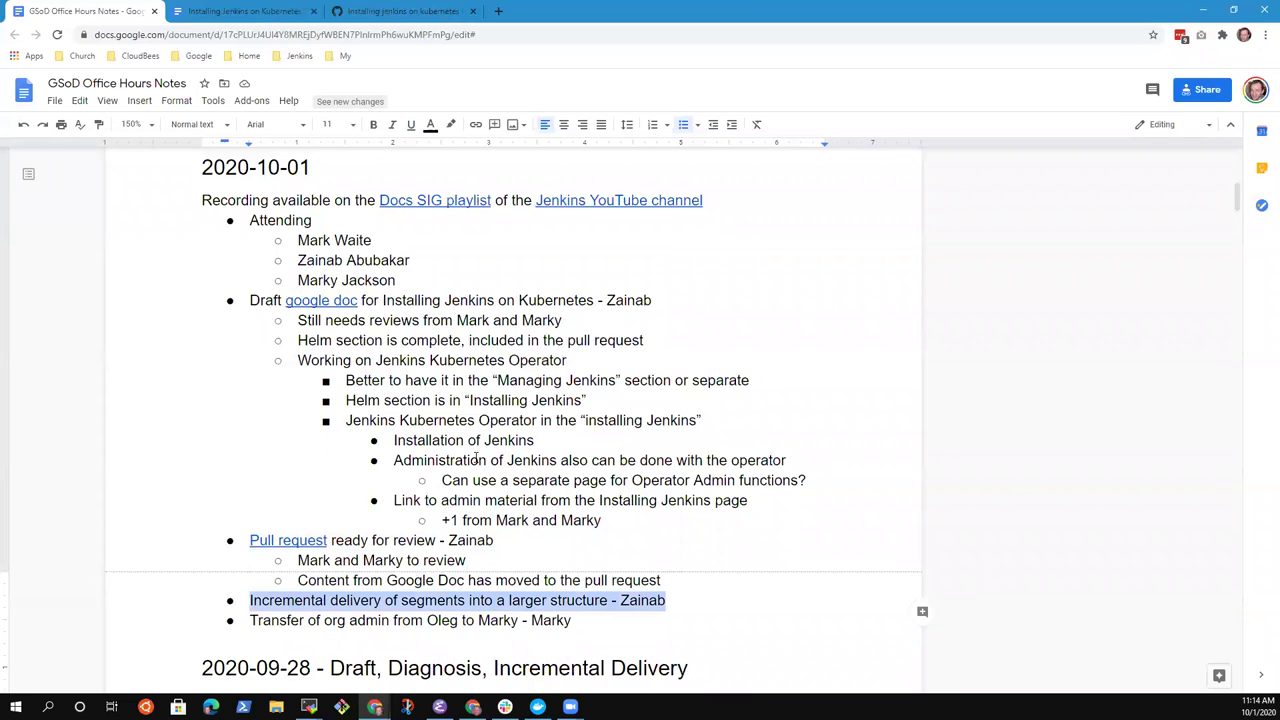
pyautogui.scroll(-5, 491, 526)
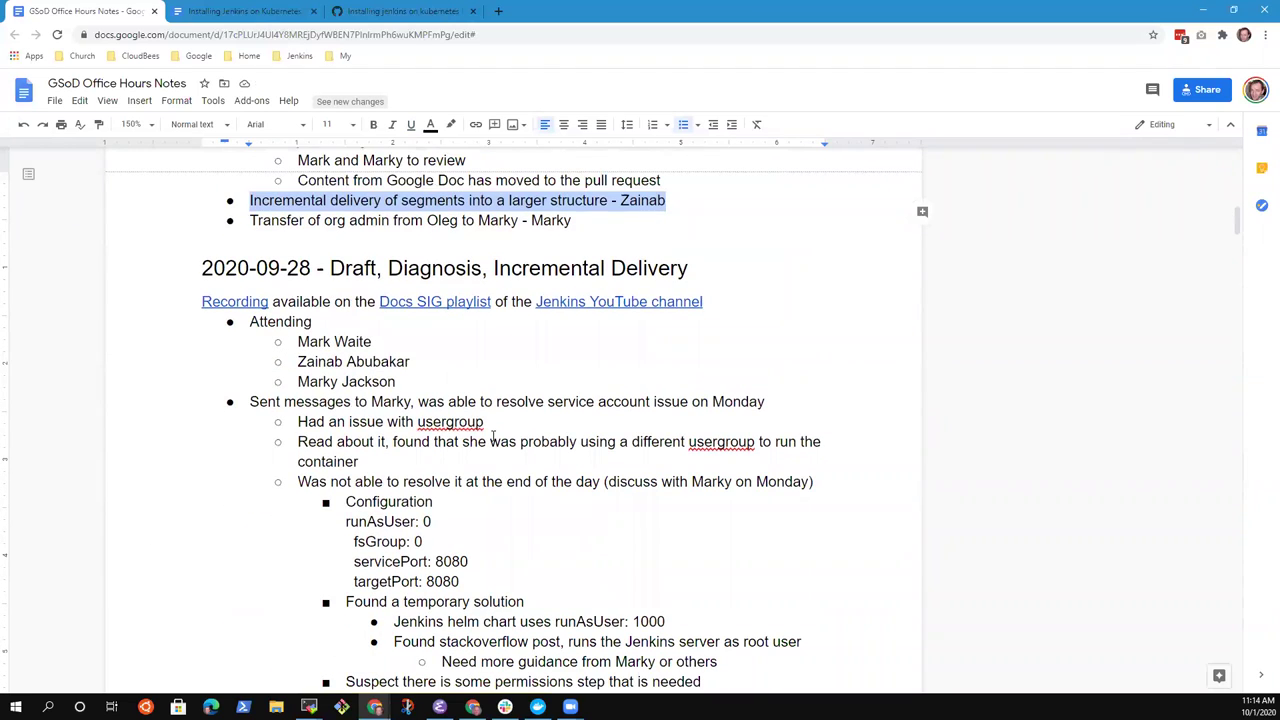
pyautogui.press('End')
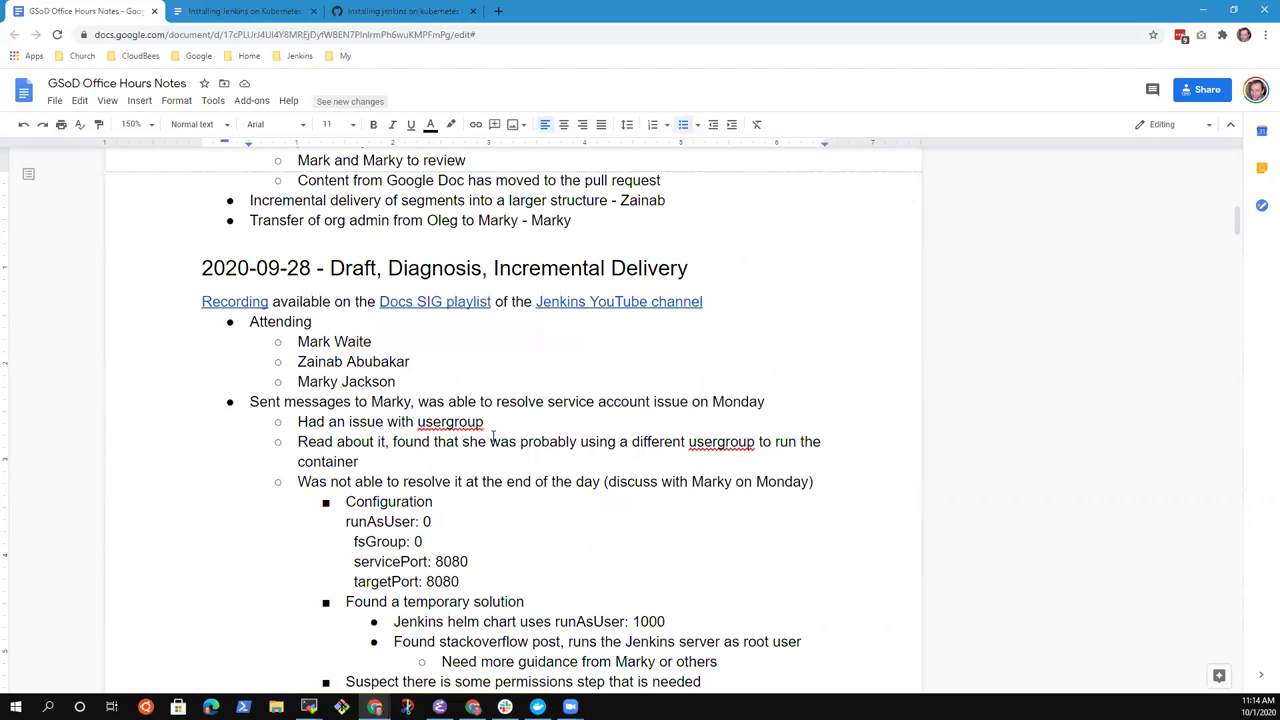
pyautogui.press('Return')
pyautogui.press('Tab')
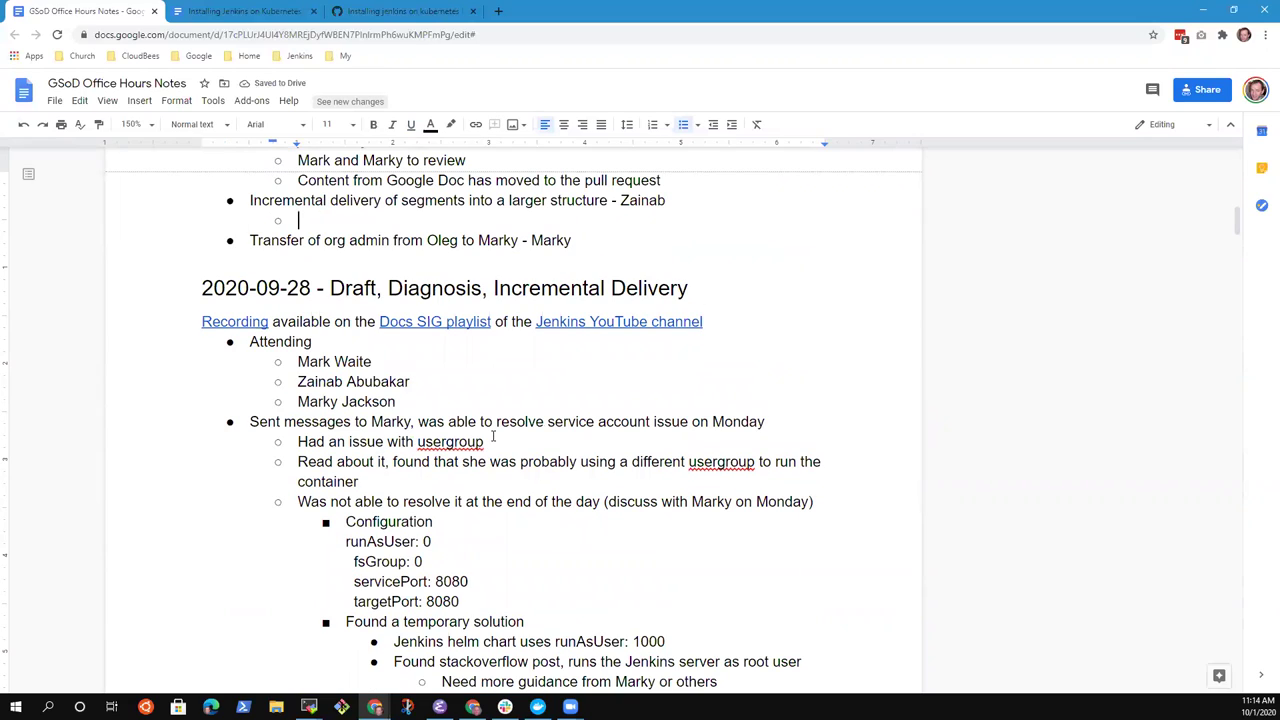
pyautogui.write('Zainabs')
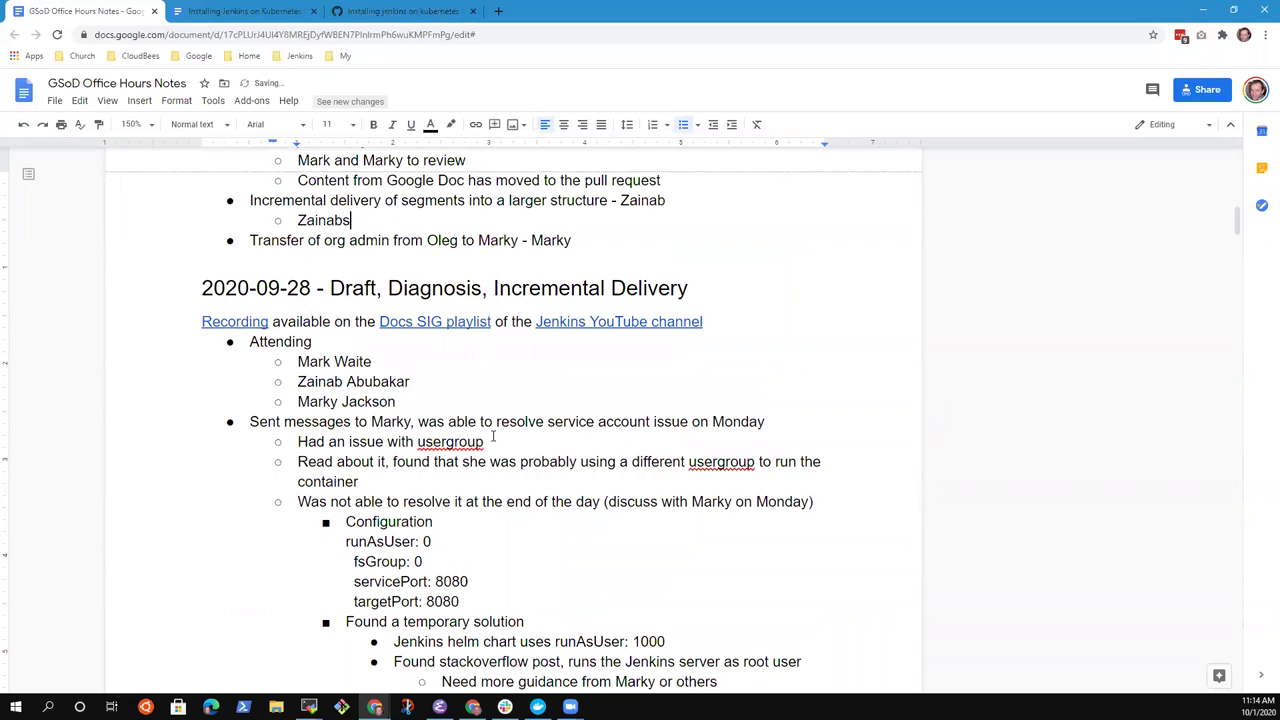
pyautogui.write("'")
pyautogui.write('structure')
pyautogui.hotkey('ctrl', 'BackSpace')
pyautogui.write('will submit a pull re')
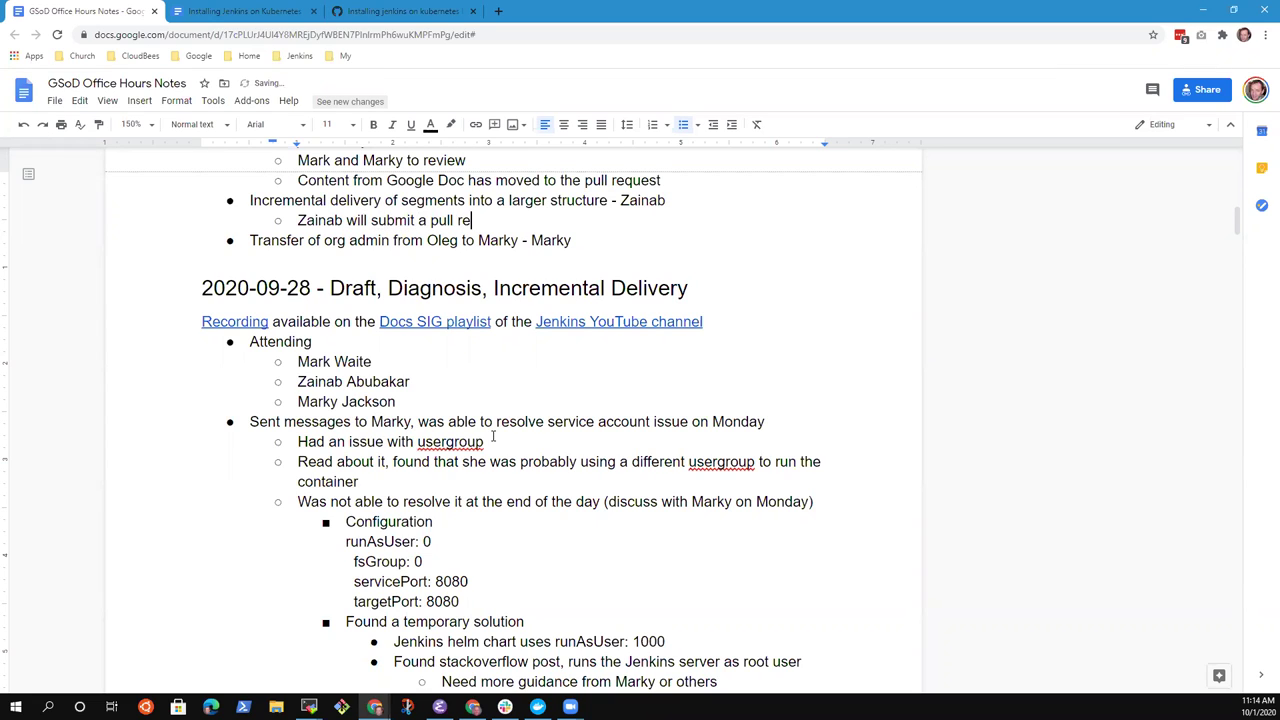
pyautogui.write('quest for the structure')
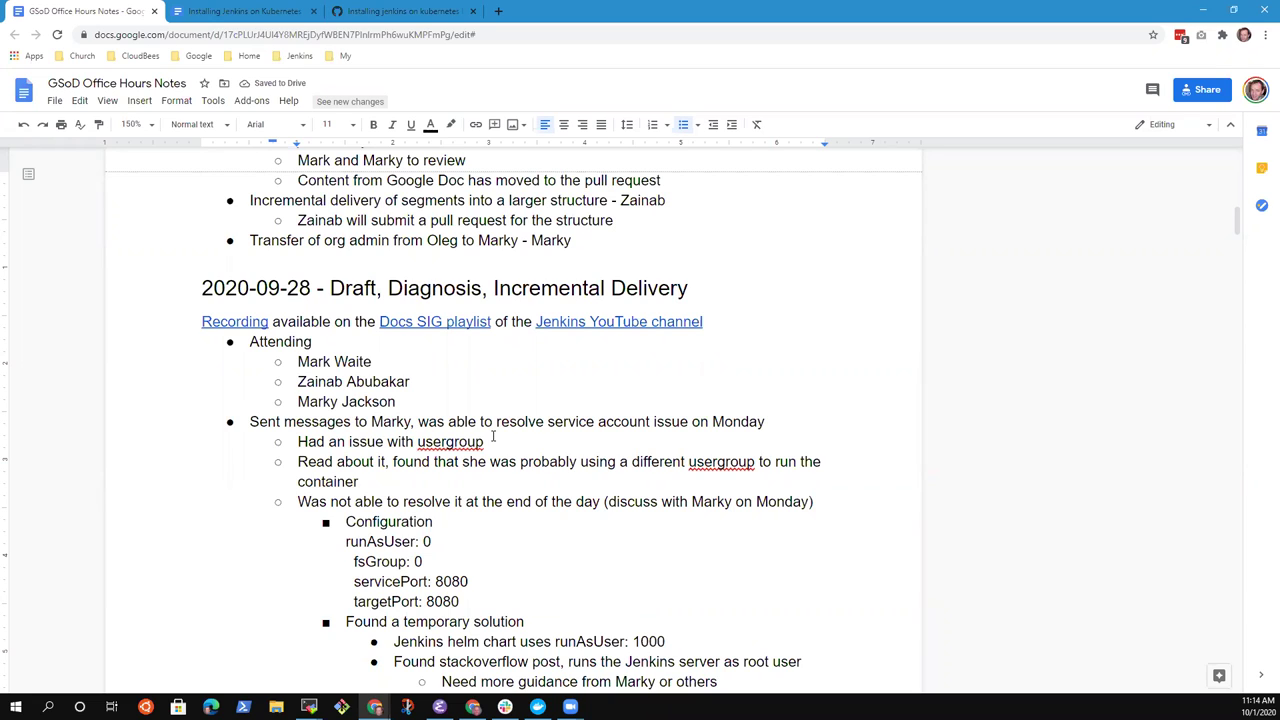
# Insert 'separate' before 'pull request' in that sub-point and reread the earlier notes
pyautogui.hotkey('ctrl', 'Left')
pyautogui.hotkey('ctrl', 'Left')
pyautogui.write('separate')
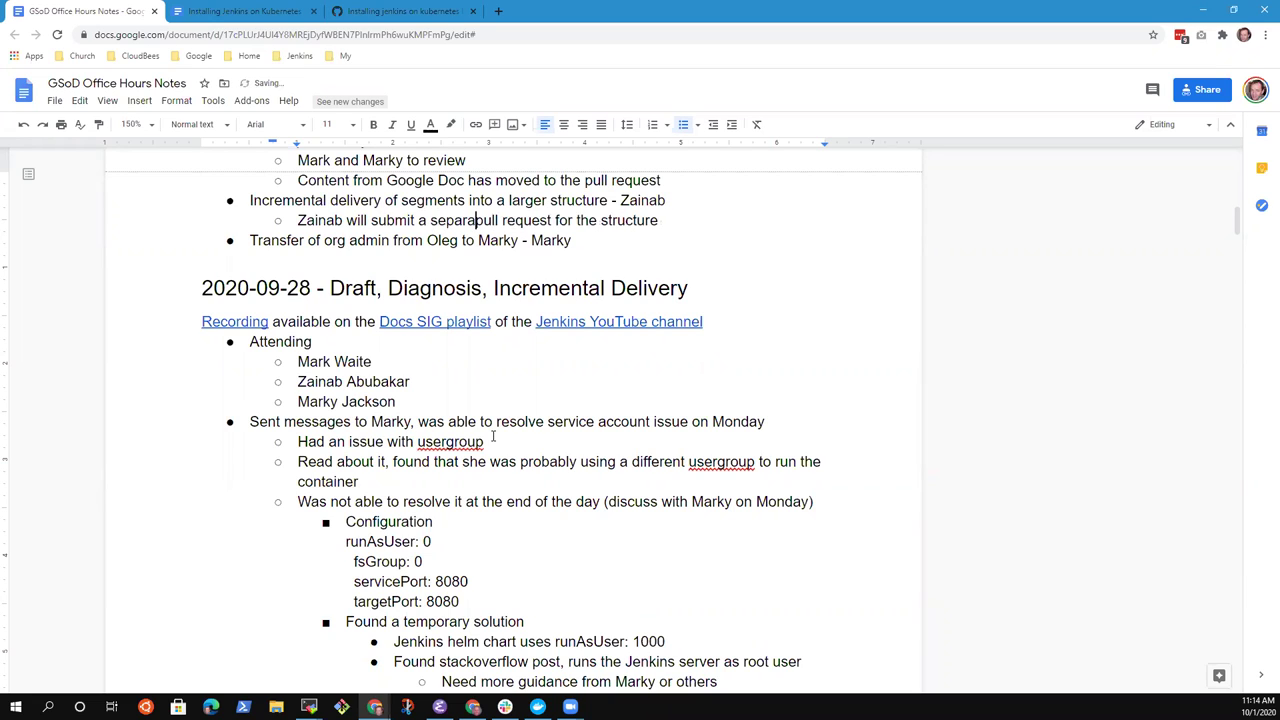
pyautogui.press('End')
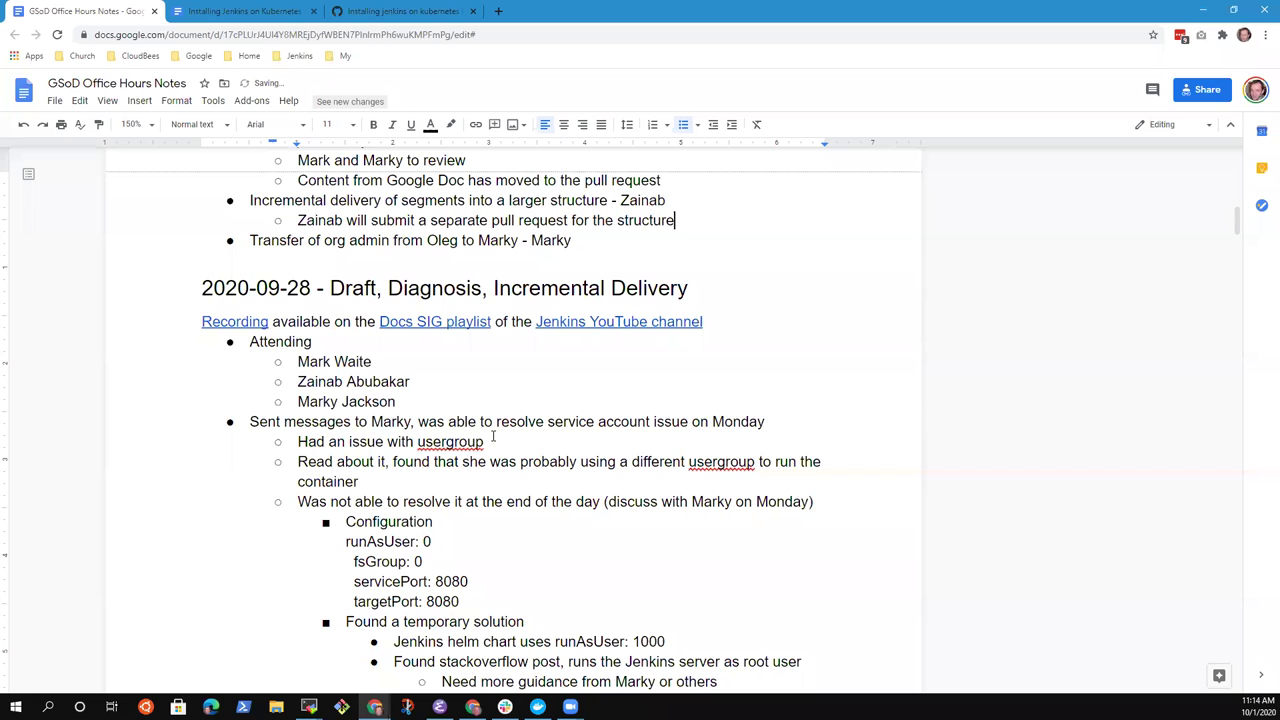
pyautogui.press('Up')
pyautogui.press('Up')
pyautogui.press('Up')
pyautogui.scroll(3, 493, 437)
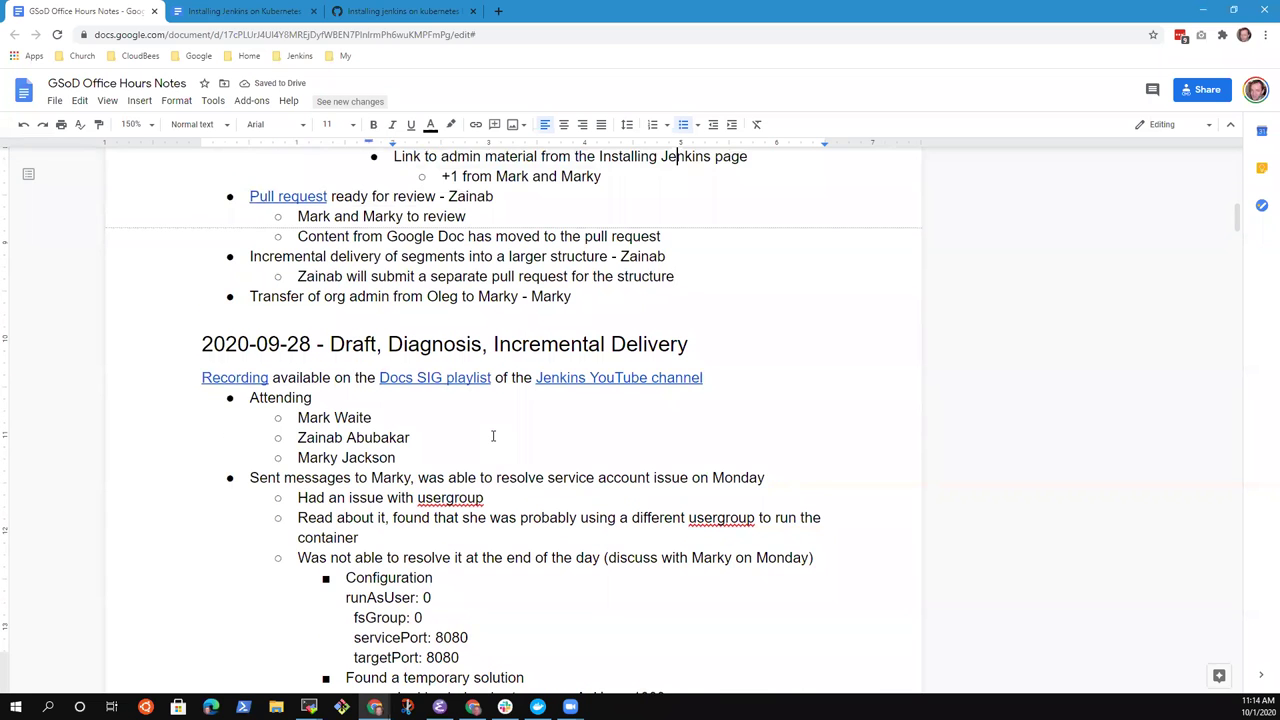
pyautogui.scroll(2, 493, 437)
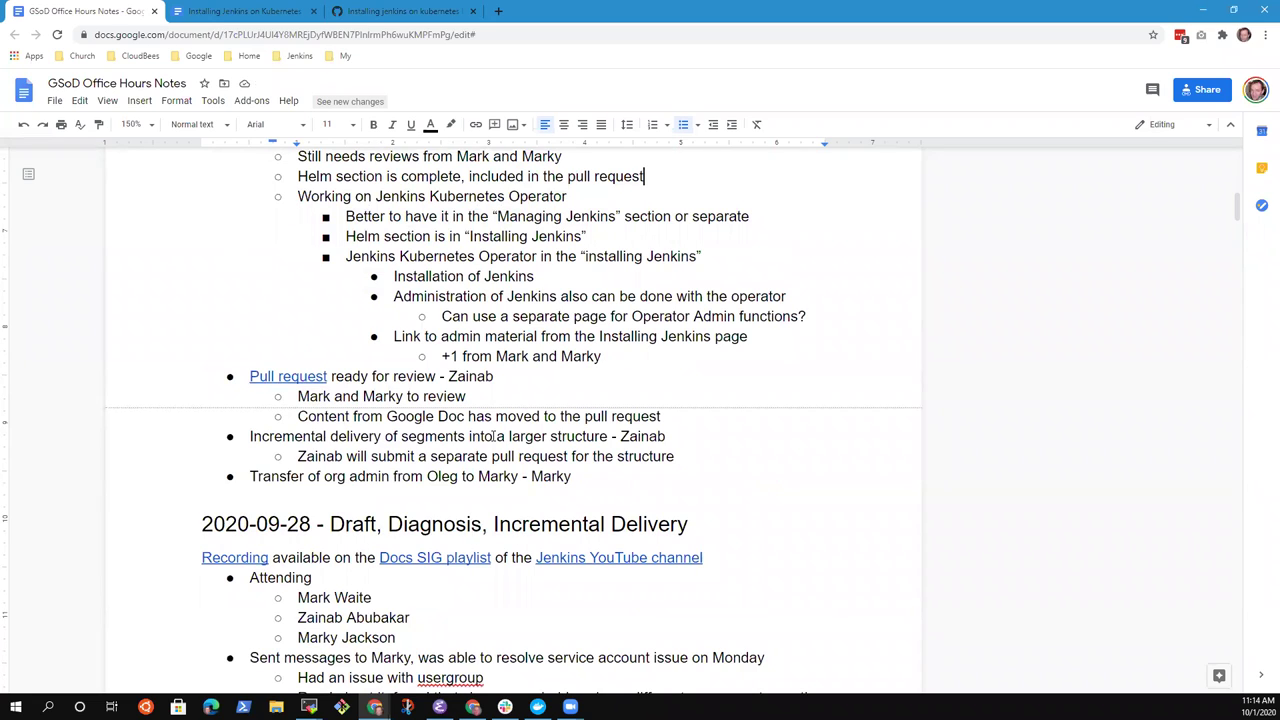
pyautogui.press('Down')
pyautogui.press('Down')
pyautogui.press('Down')
pyautogui.press('Down')
pyautogui.press('Down')
pyautogui.press('Down')
pyautogui.press('Down')
pyautogui.press('Down')
pyautogui.press('Down')
pyautogui.press('Down')
pyautogui.press('Down')
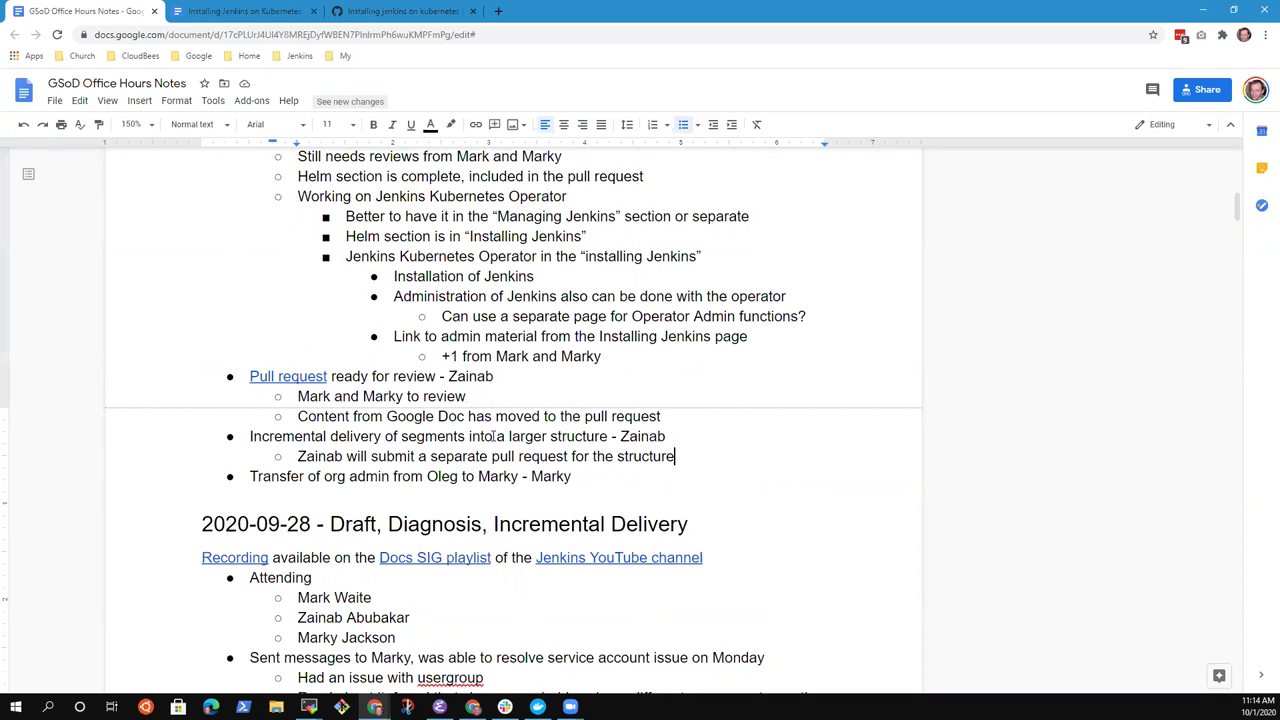
pyautogui.hotkey('shift', 'End')
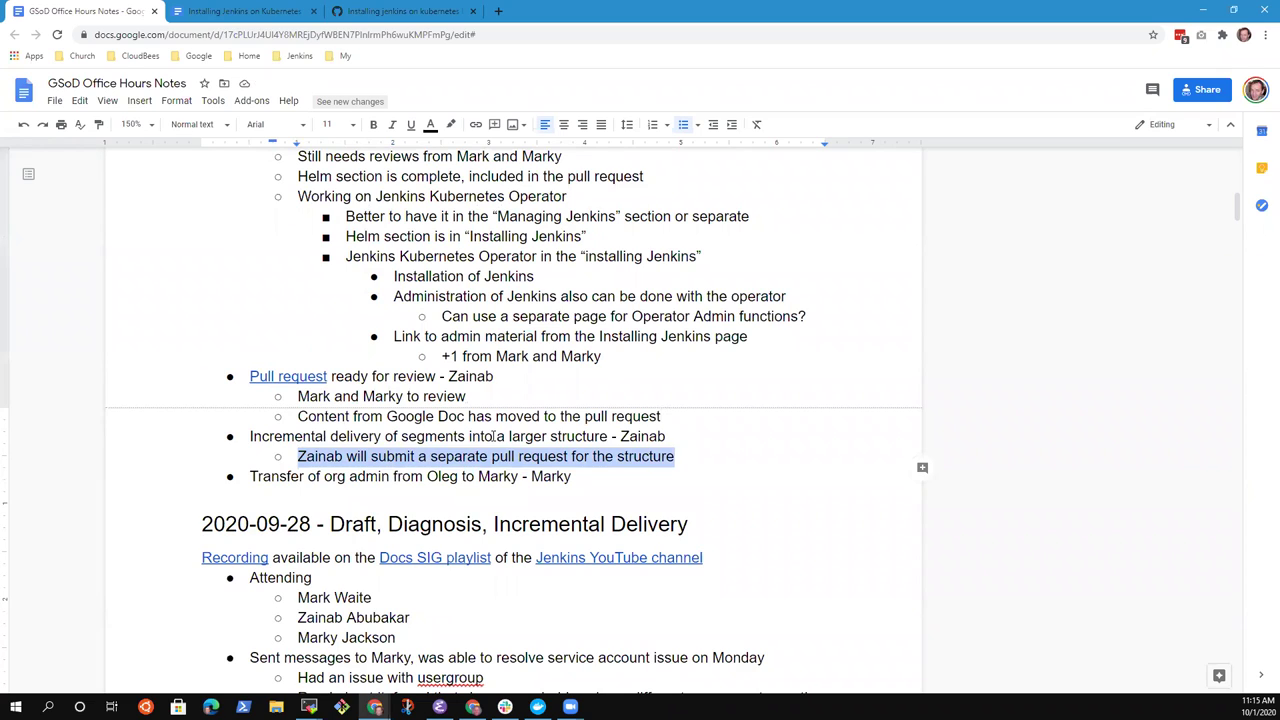
pyautogui.press('Right')
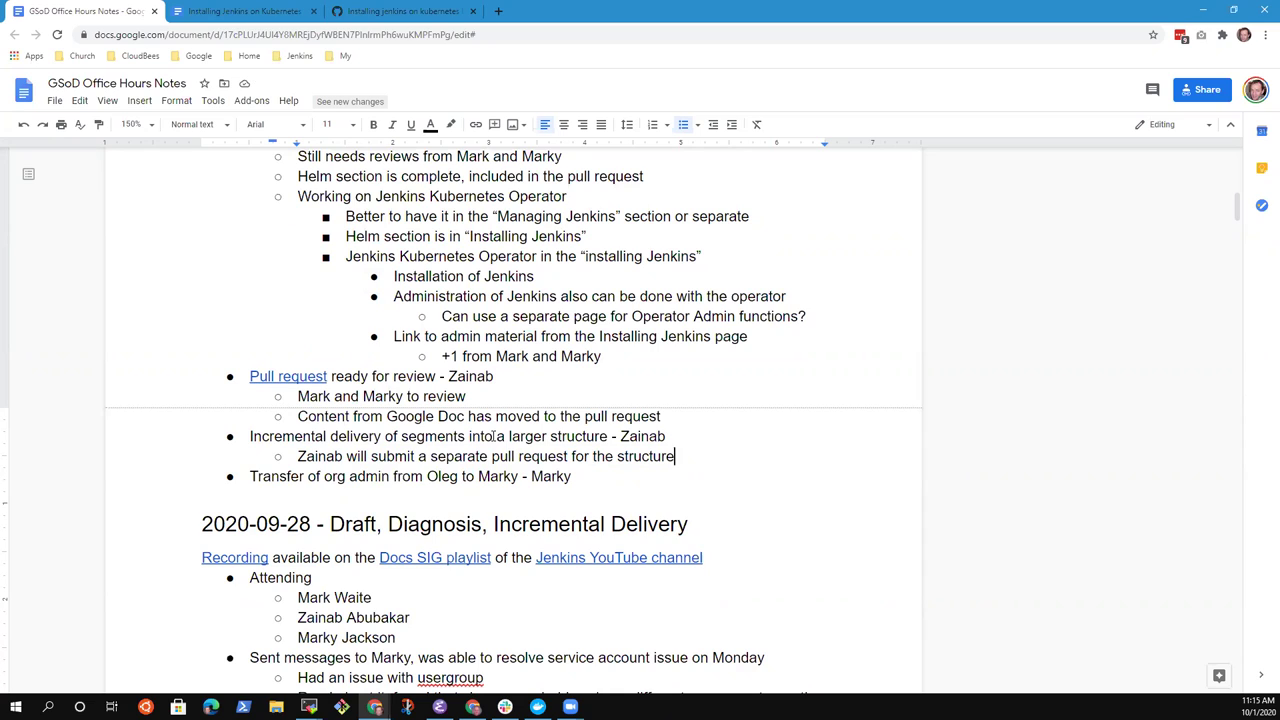
# Add a sub-point: 'Review of that pull request, discuss at the next meeting if there are questions'
pyautogui.press('Return')
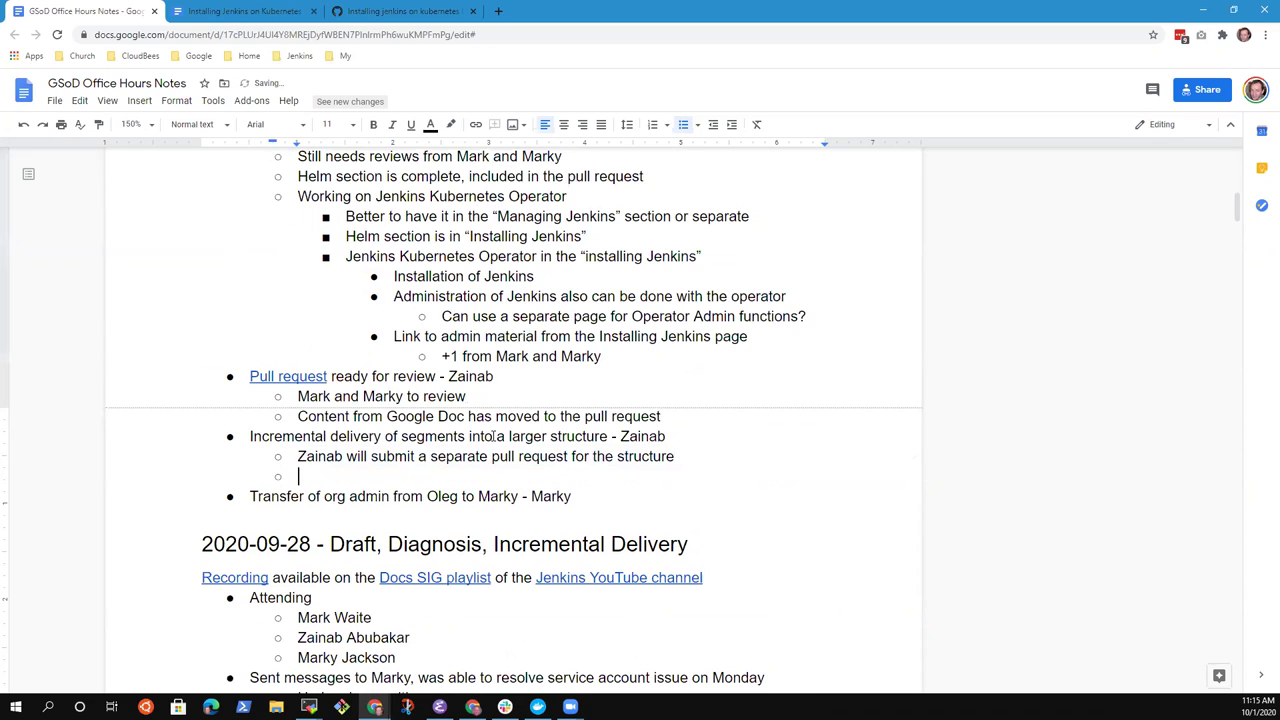
pyautogui.write('Review of that')
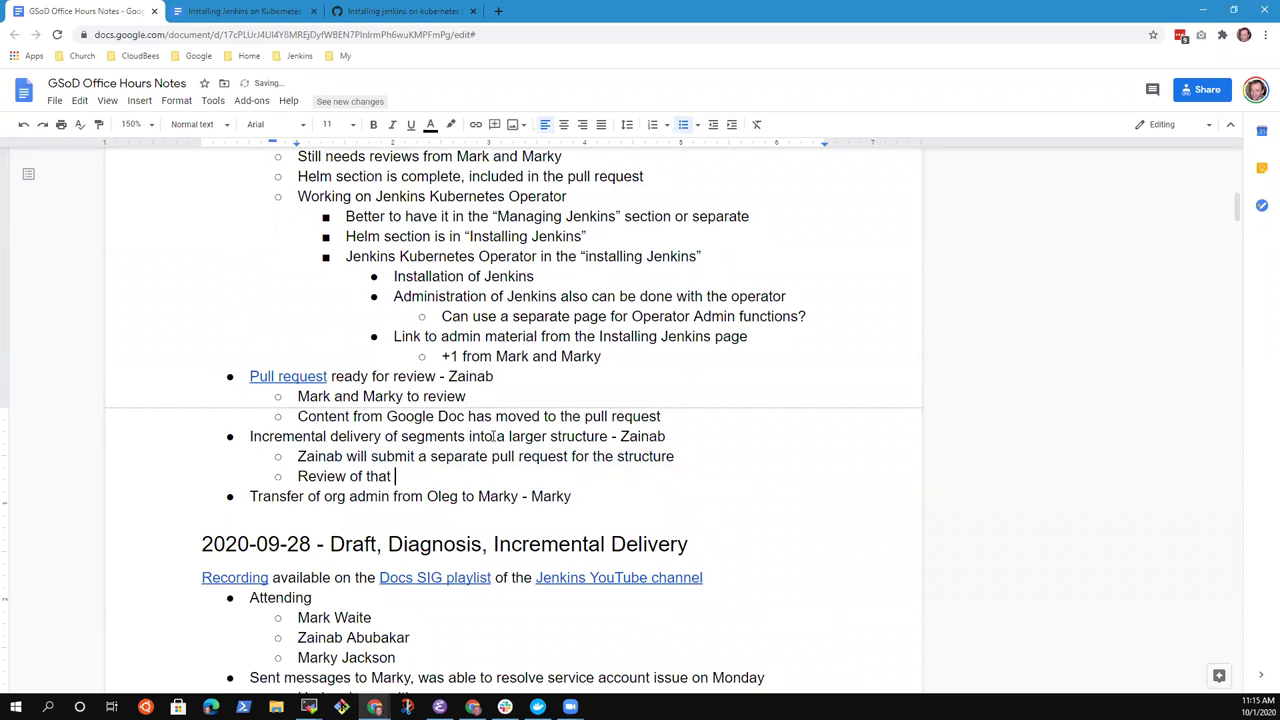
pyautogui.hotkey('ctrl', 'BackSpace')
pyautogui.write('that pull request, discuss at the next meeting if there are questions')
pyautogui.press('Up')
pyautogui.press('Up')
pyautogui.press('Up')
pyautogui.press('Up')
pyautogui.press('Down')
pyautogui.press('Down')
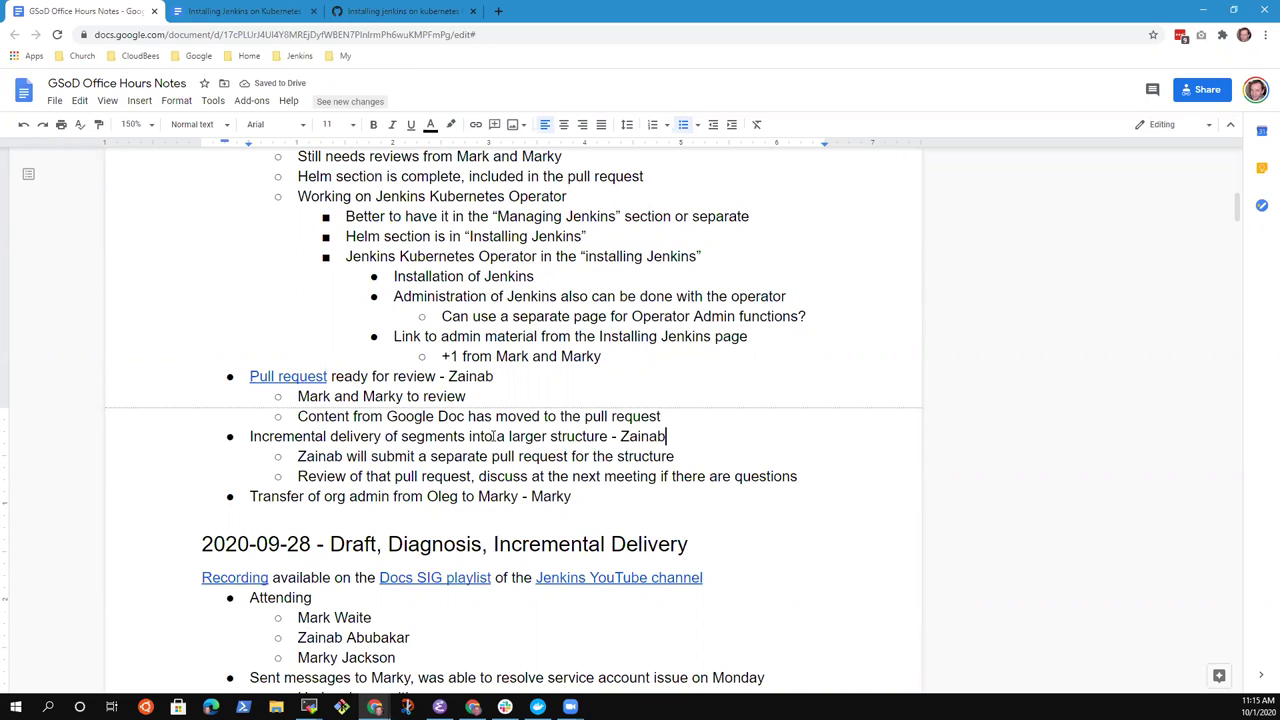
pyautogui.press('Home')
pyautogui.hotkey('shift', 'End')
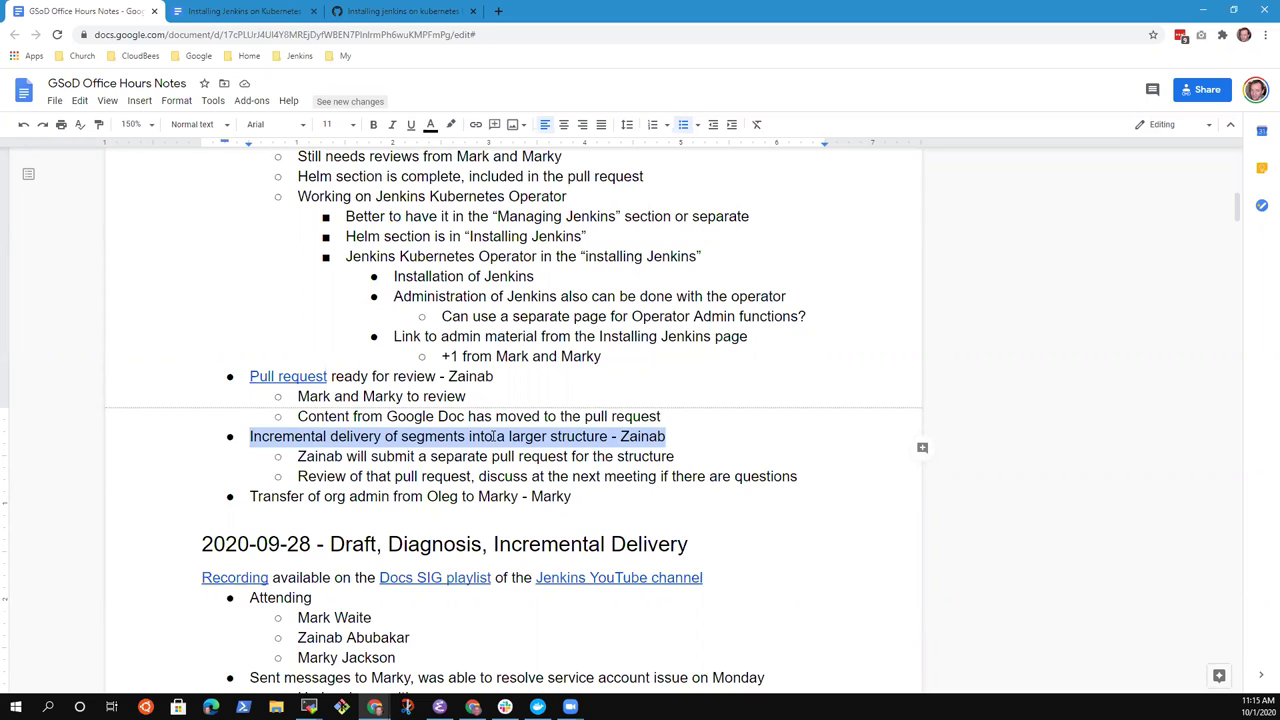
# Start an indented sub-point beneath the Transfer of org admin bullet
pyautogui.press('Down')
pyautogui.press('Down')
pyautogui.press('Down')
pyautogui.press('Home')
pyautogui.hotkey('shift', 'End')
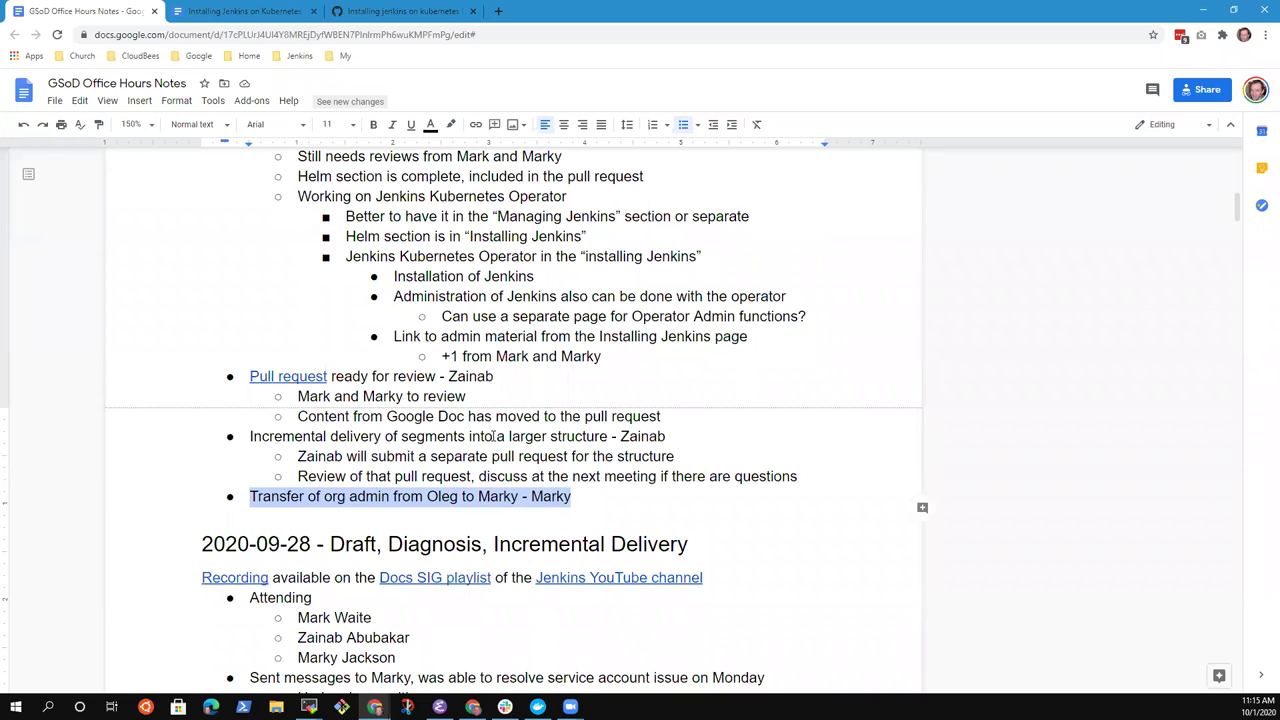
pyautogui.press('End')
pyautogui.press('Return')
pyautogui.press('Tab')
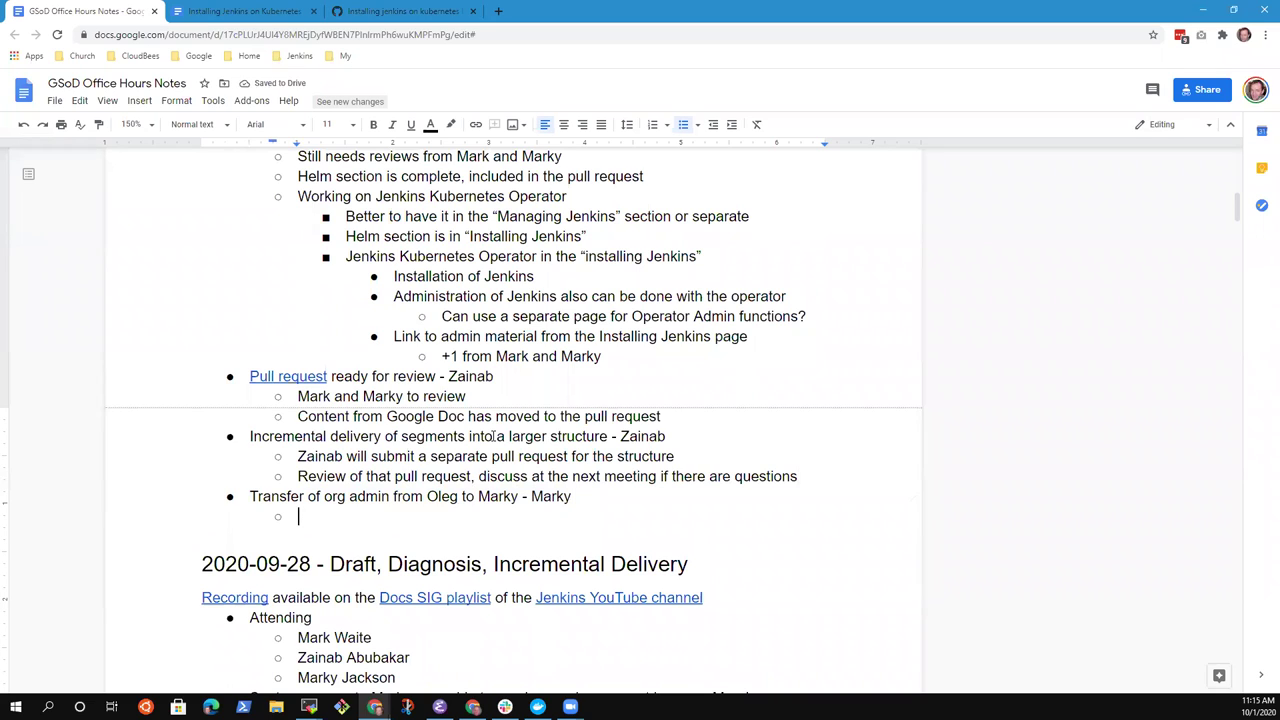
# Write that a named member can do that transfer, adding the successor as mentor and org admin
pyautogui.write('We contiinue')
pyautogui.hotkey('ctrl', 'BackSpace')
pyautogui.hotkey('ctrl', 'BackSpace')
pyautogui.write('Oleg will')
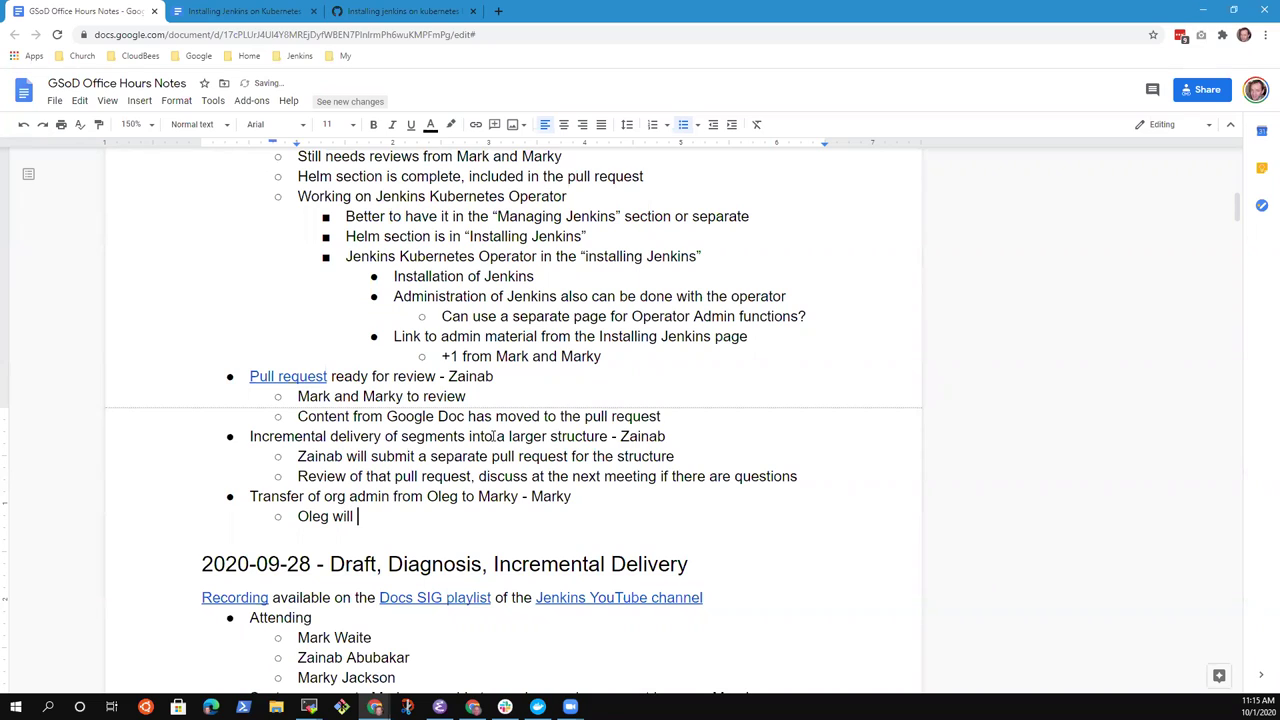
pyautogui.hotkey('ctrl', 'BackSpace')
pyautogui.write('can do that transgf')
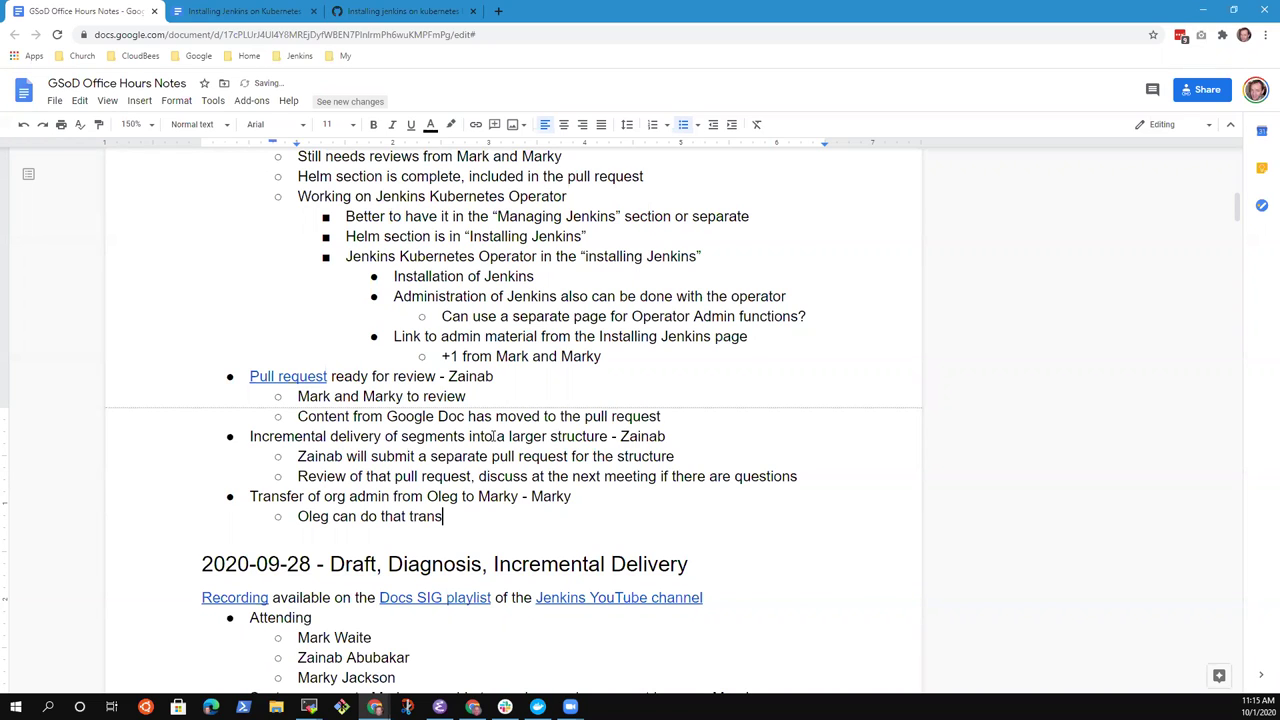
pyautogui.press('BackSpace')
pyautogui.press('BackSpace')
pyautogui.write('fer, add M')
pyautogui.press('BackSpace')
pyautogui.press('BackSpace')
pyautogui.write('d Marky as mentor and org admin')
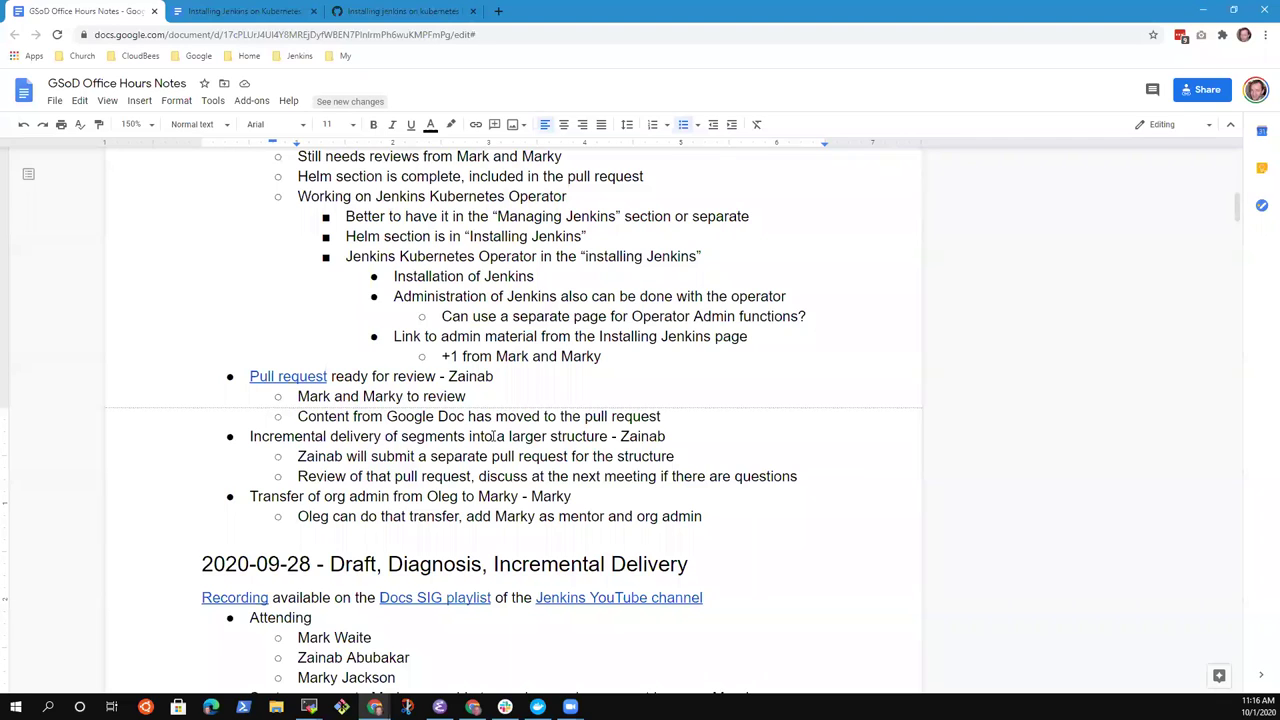
pyautogui.press('Return')
pyautogui.hotkey('shift', 'Tab')
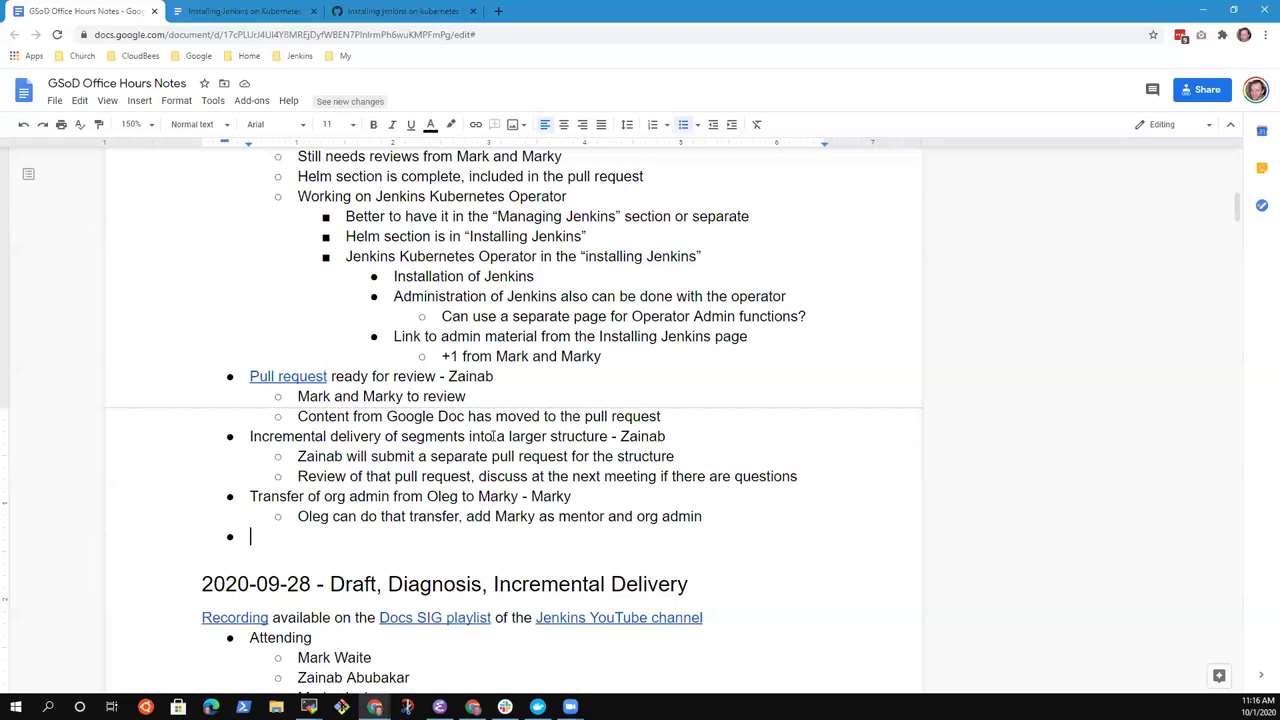
pyautogui.press('BackSpace')
pyautogui.press('BackSpace')
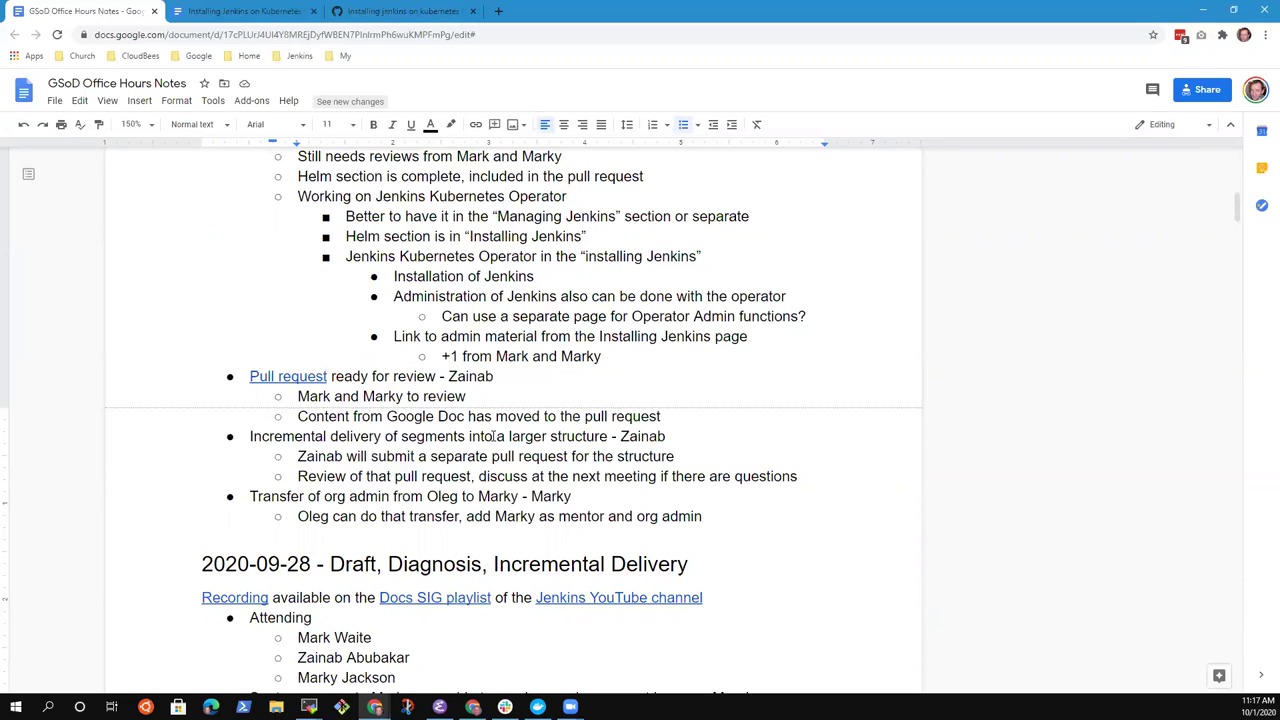
pyautogui.scroll(4, 266, 488)
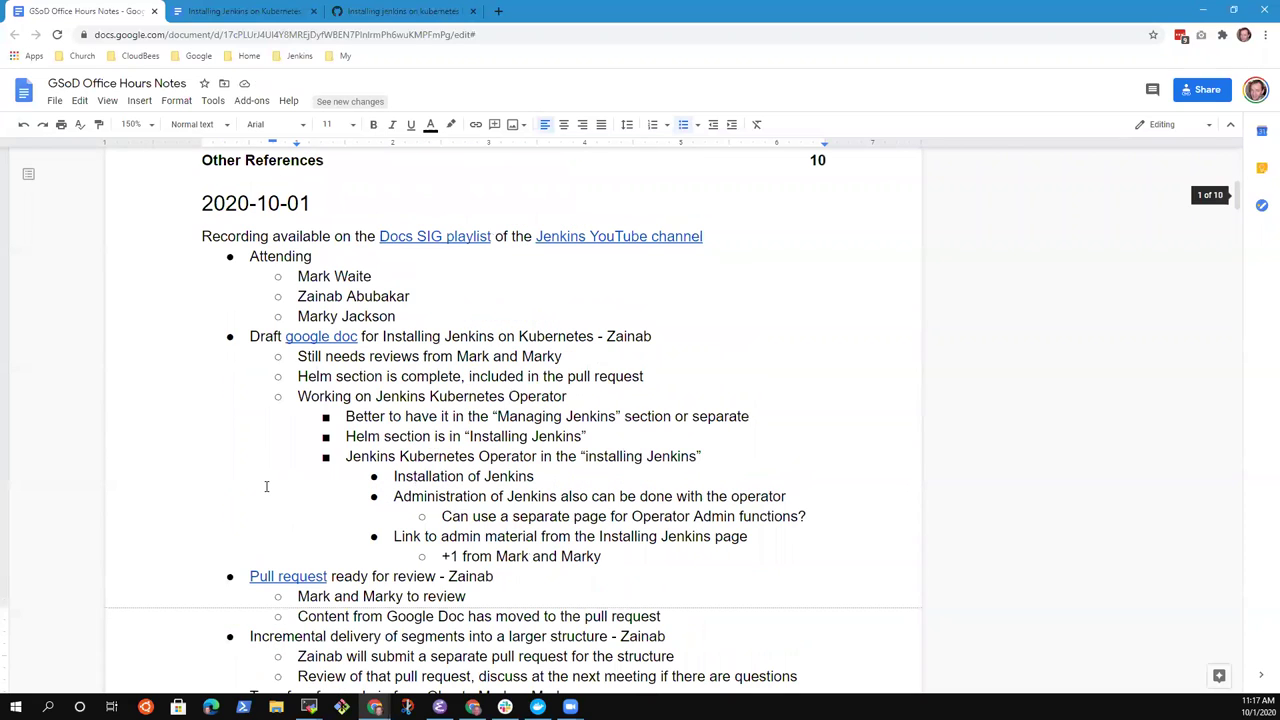